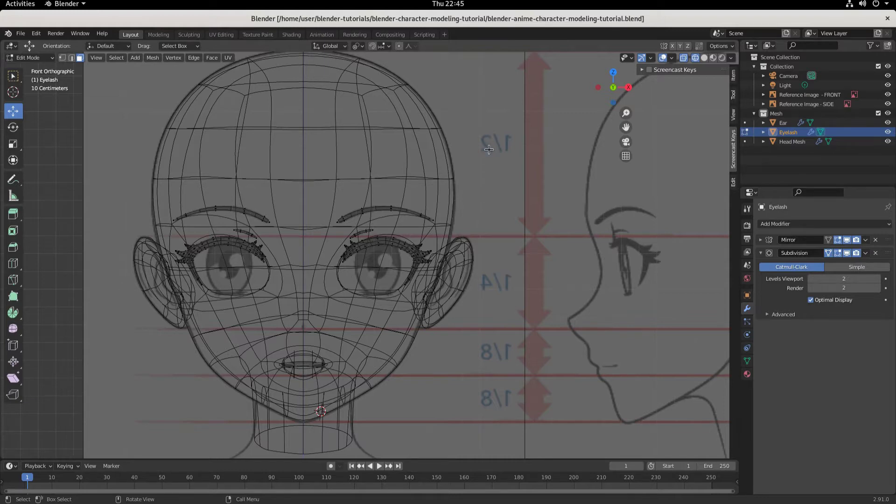
Step: Switch the viewport to Solid shading and turn on X-ray to see through the head
click(704, 57)
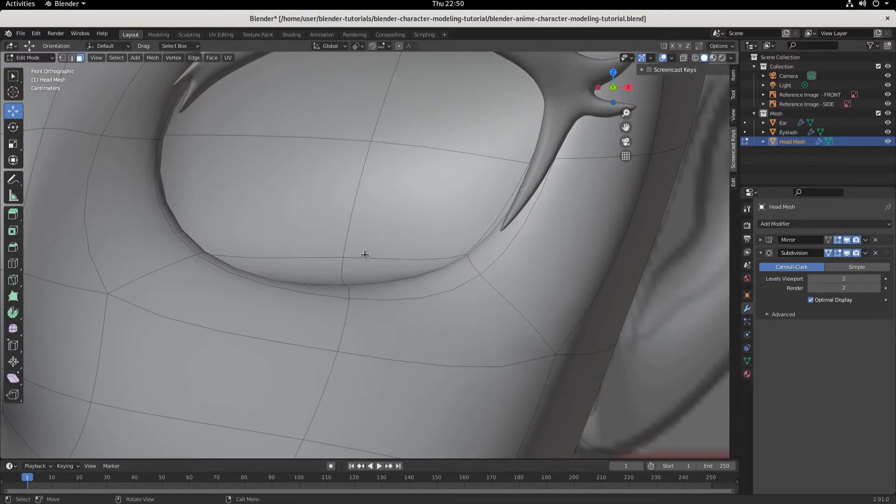
scroll(360, 247, down, 4)
click(683, 58)
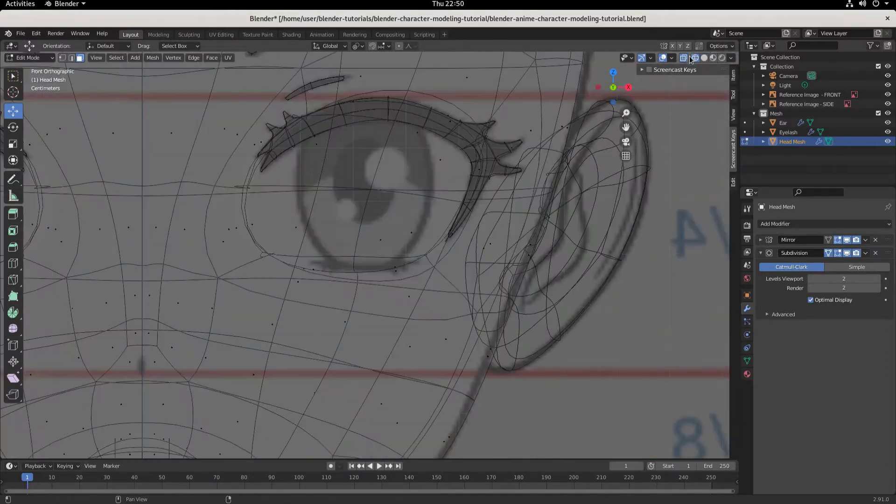
scroll(412, 271, up, 2)
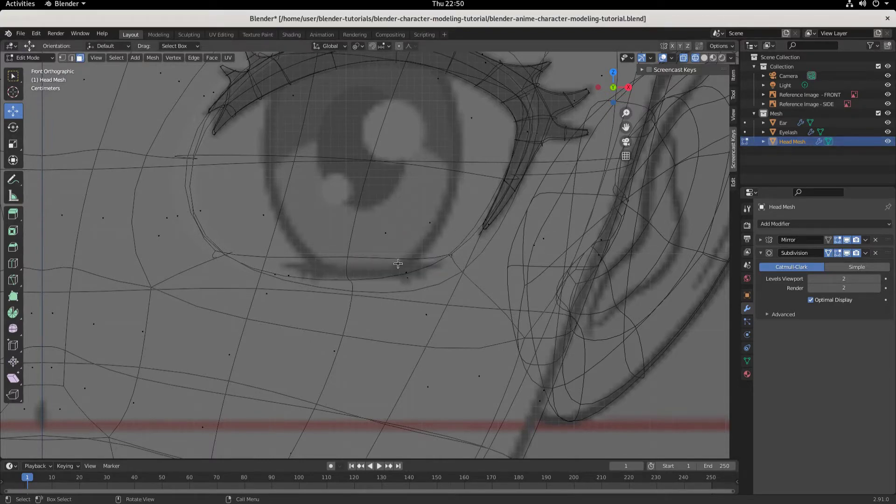
Step: Select the two Head Mesh faces along the lower eyelid, then return to front view
click(386, 272)
middle_drag(386, 272, 336, 287)
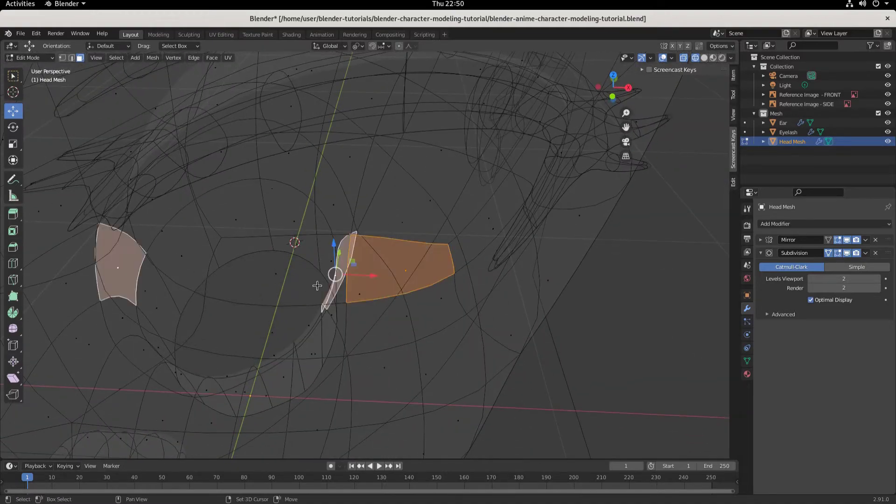
middle_drag(332, 291, 355, 280)
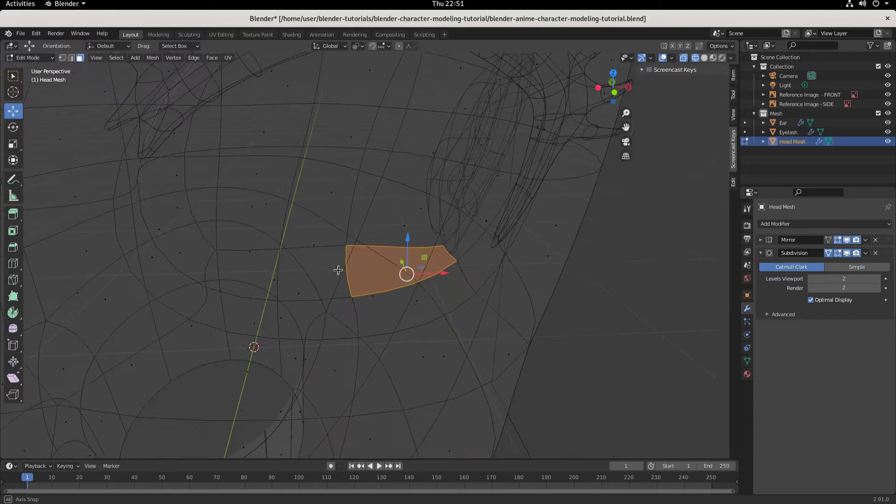
click(705, 58)
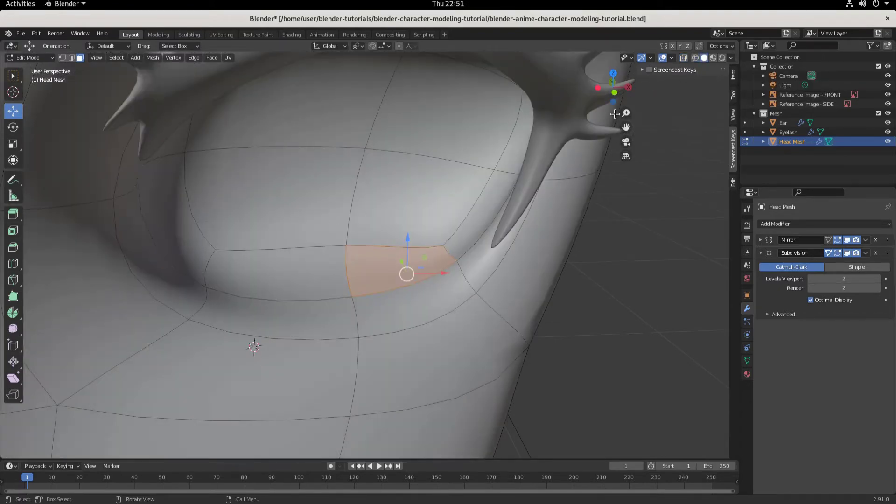
shift+click(290, 277)
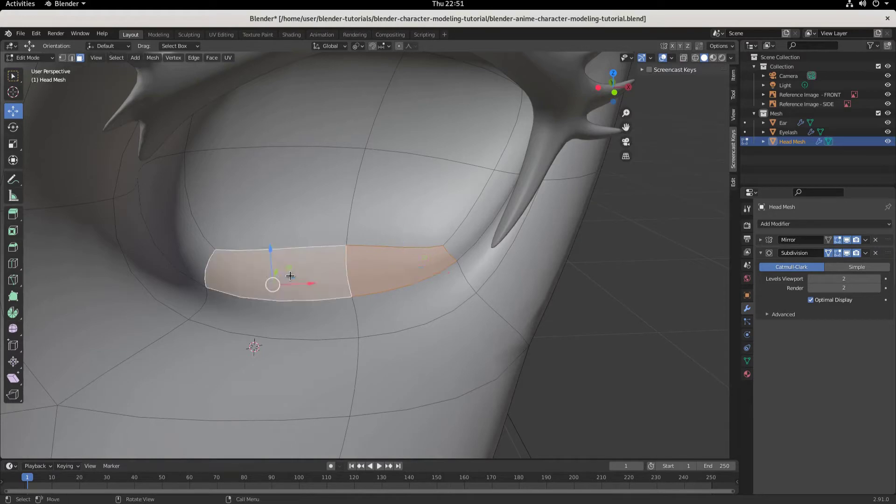
click(695, 57)
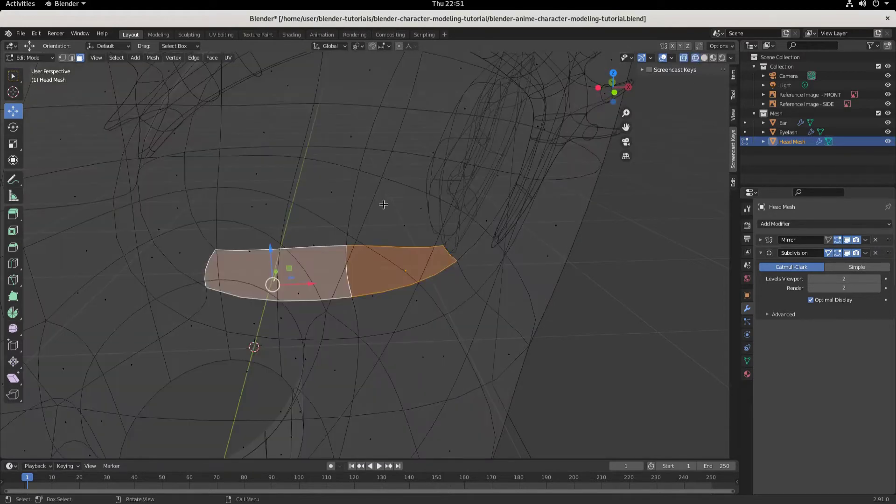
key(KP_1)
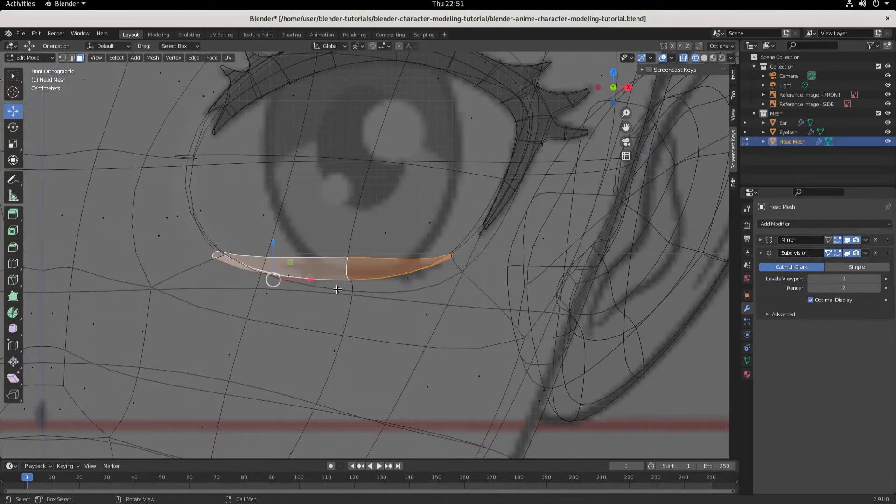
Step: Duplicate the two lower-eyelid faces in place with Shift+D and begin separating them with P
scroll(380, 274, down, 2)
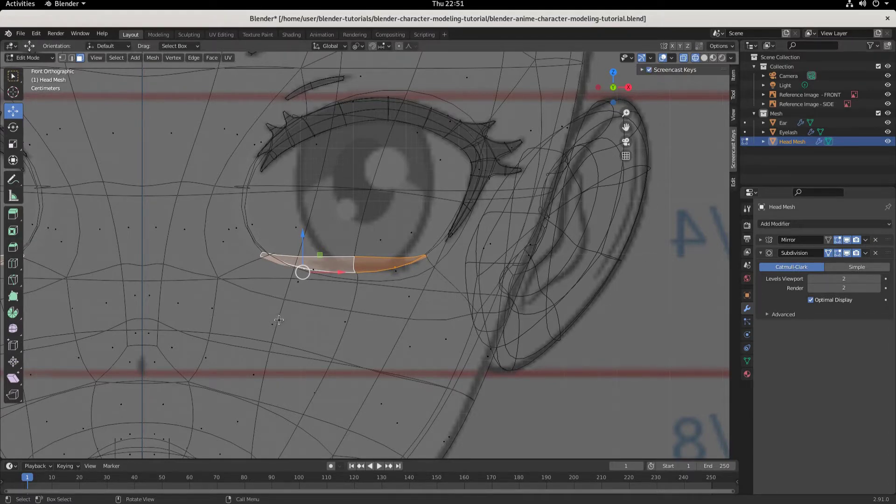
key(shift)
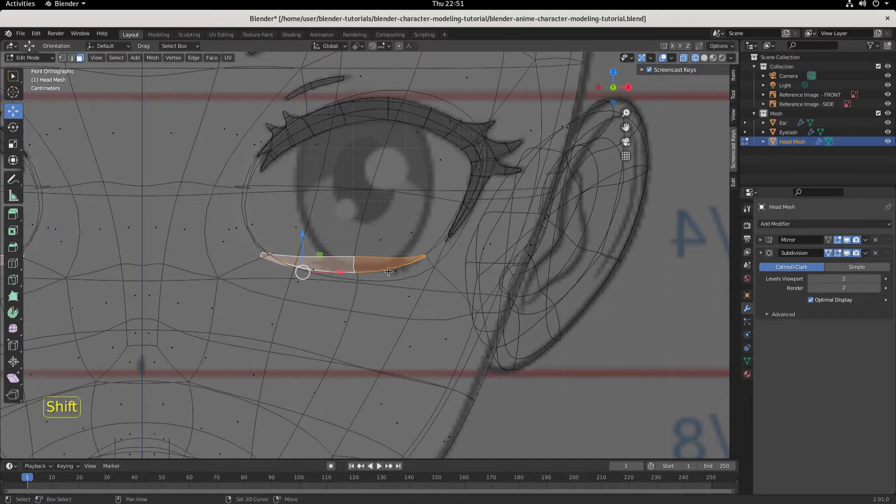
key(shift+d)
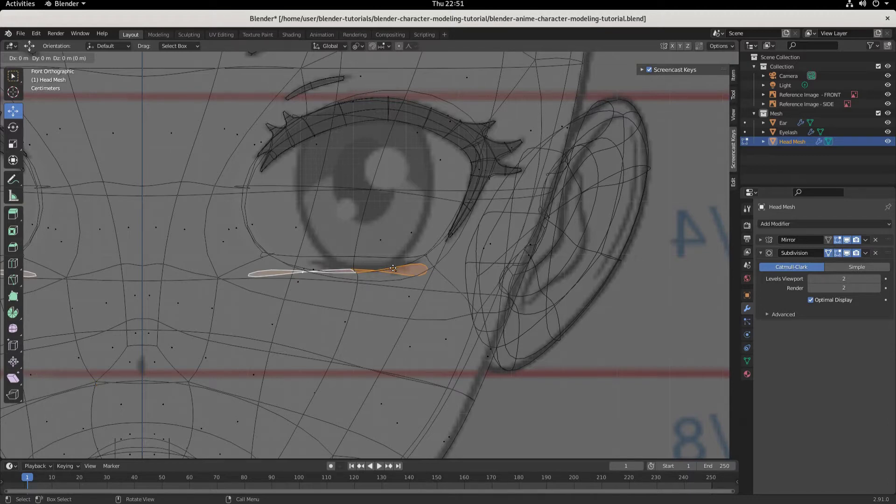
right_click(379, 258)
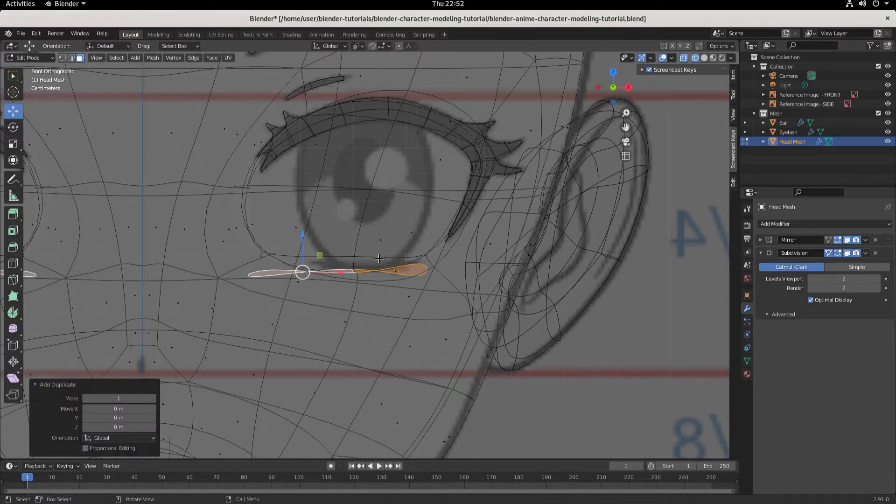
key(p)
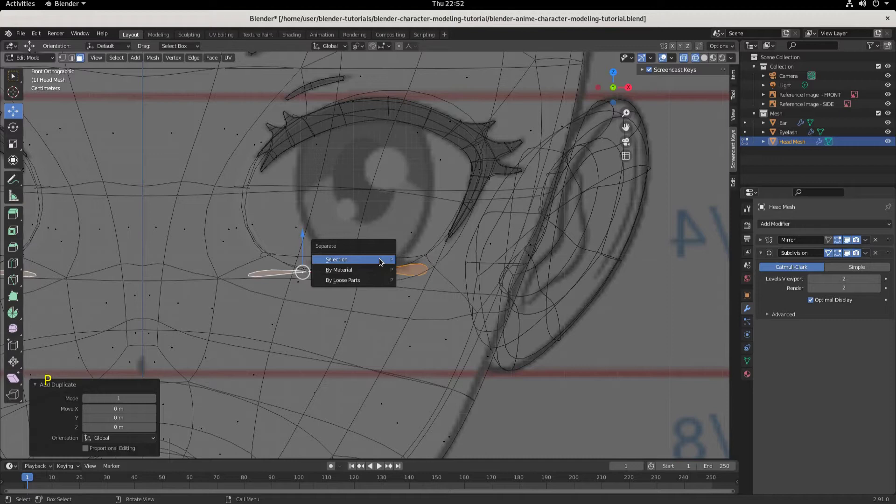
Step: Separate the duplicated faces into Head Mesh.001 and rename that object Lower Brow in the Outliner
click(336, 260)
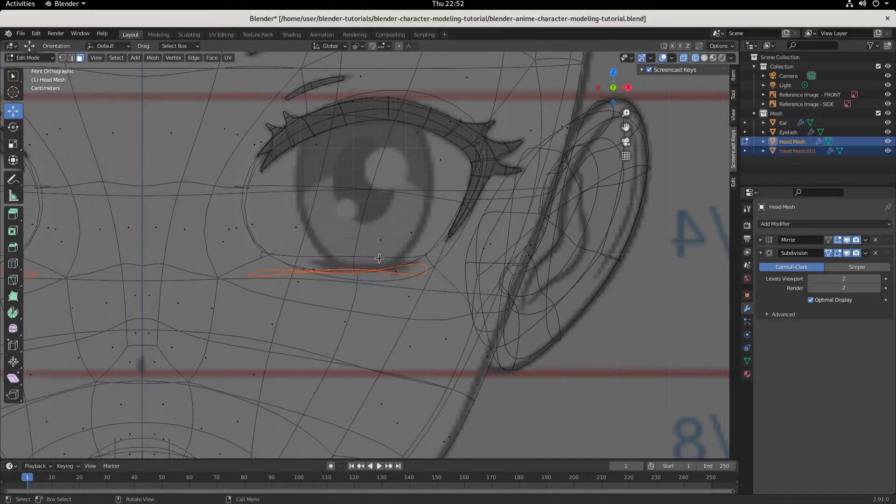
double_click(792, 150)
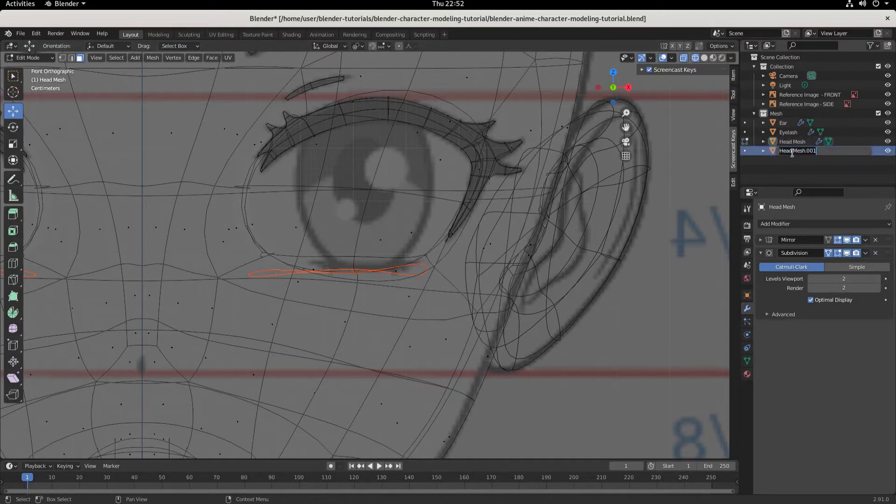
text(Lower Lash)
key(Return)
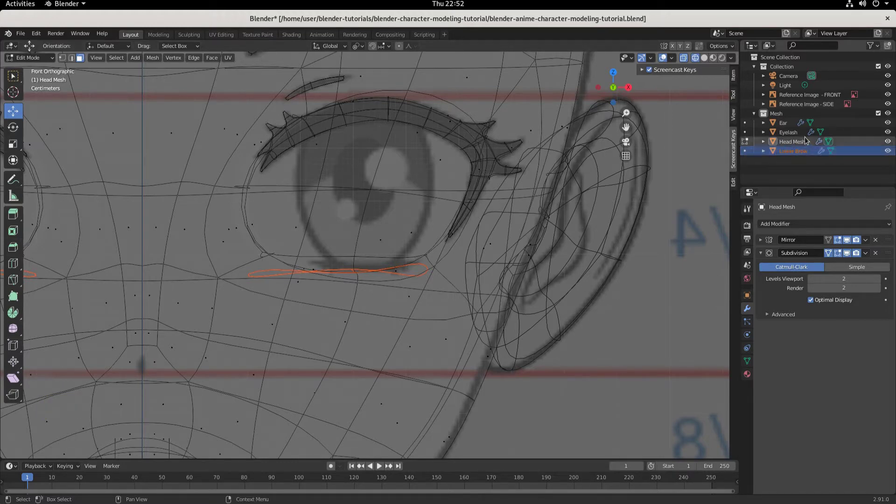
click(796, 132)
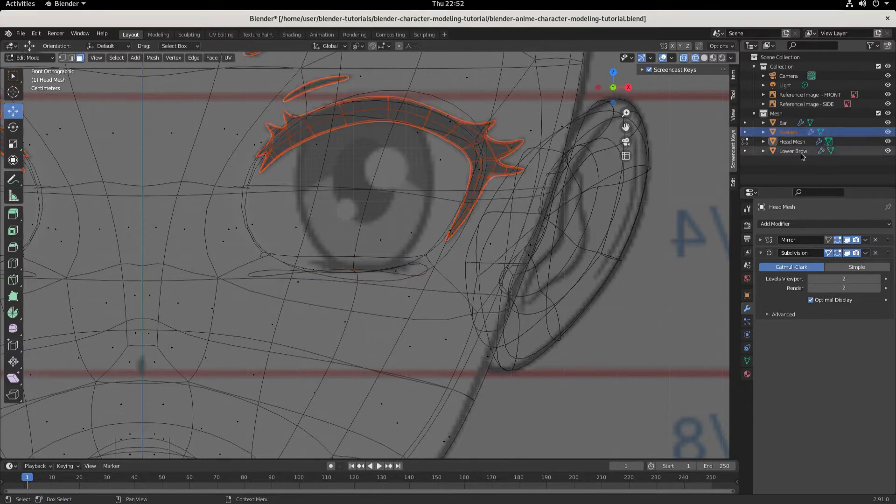
click(803, 151)
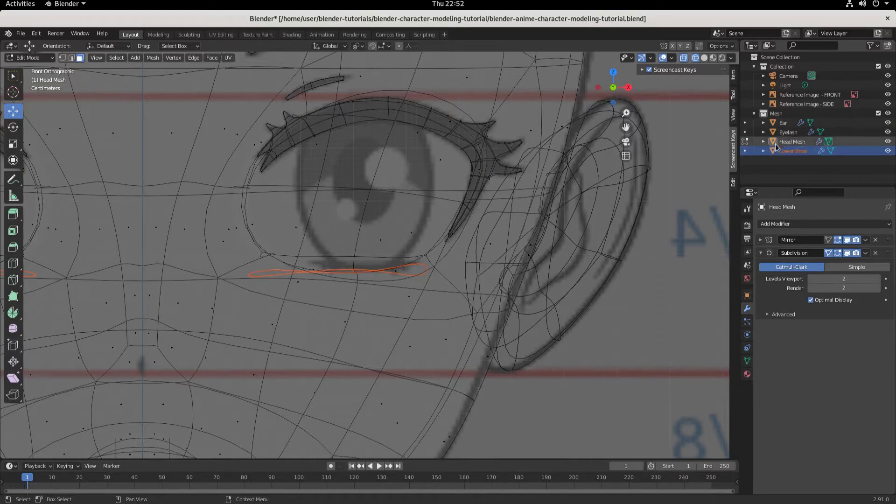
Step: In Object Mode, select Lower Brow, then Eyelash as the active object
click(30, 58)
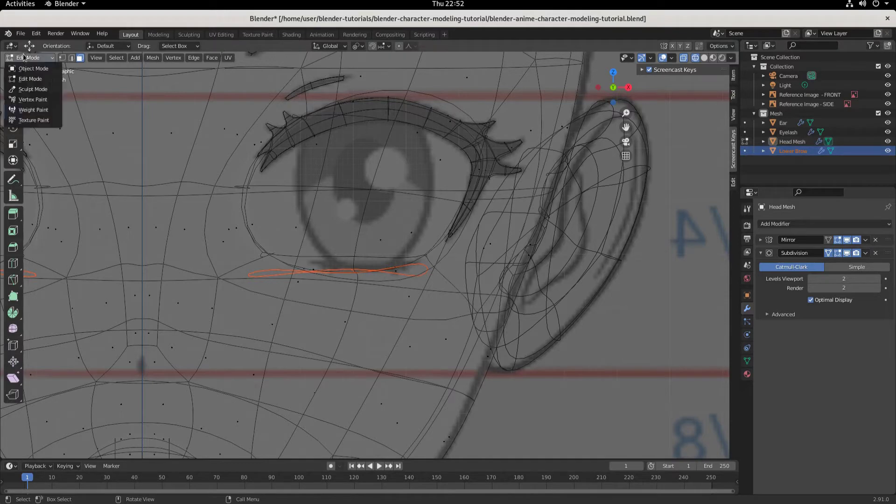
click(26, 66)
click(423, 273)
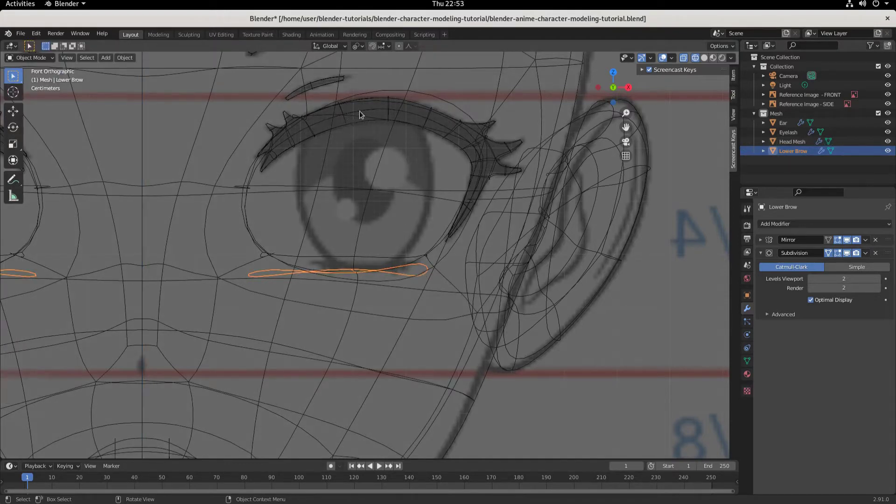
key(shift)
shift+click(375, 113)
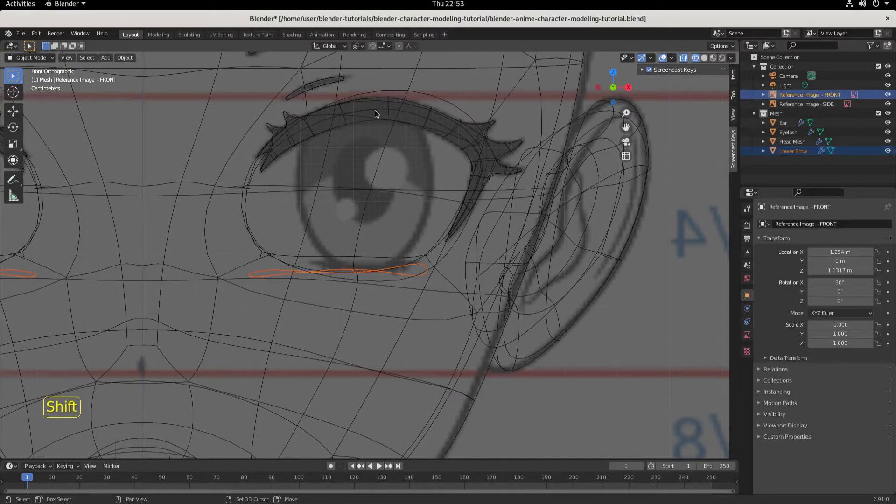
shift+click(379, 113)
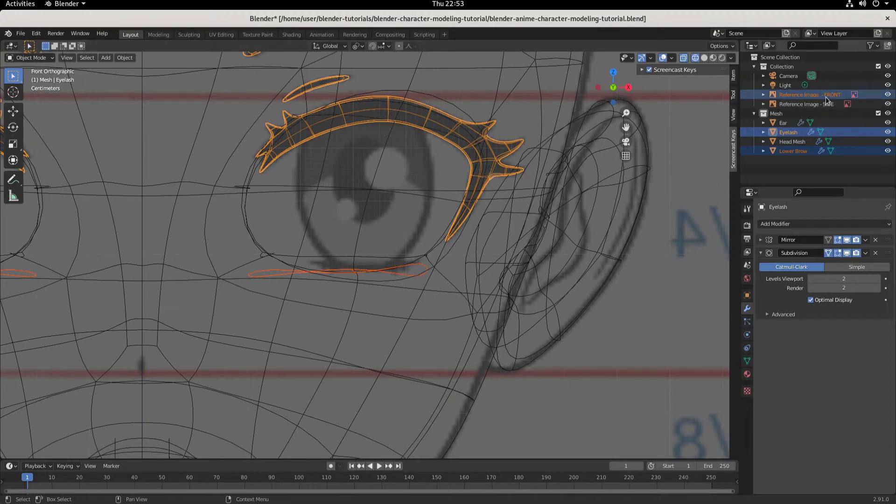
click(806, 105)
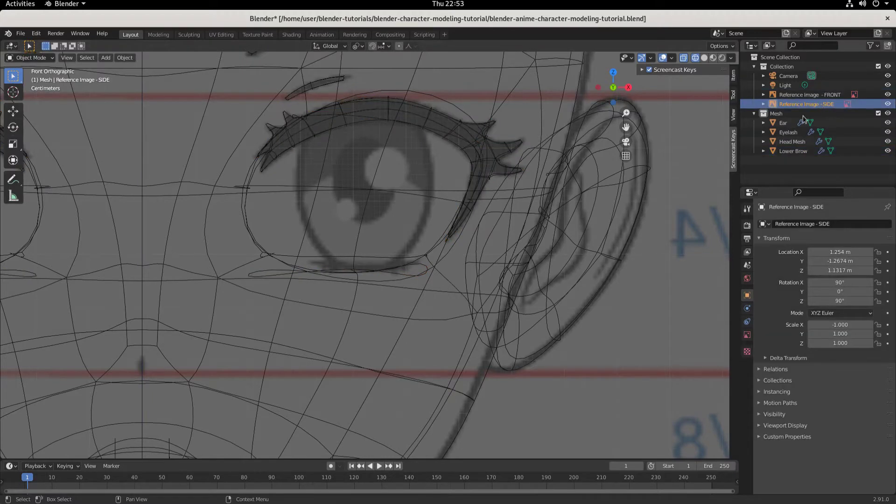
click(792, 151)
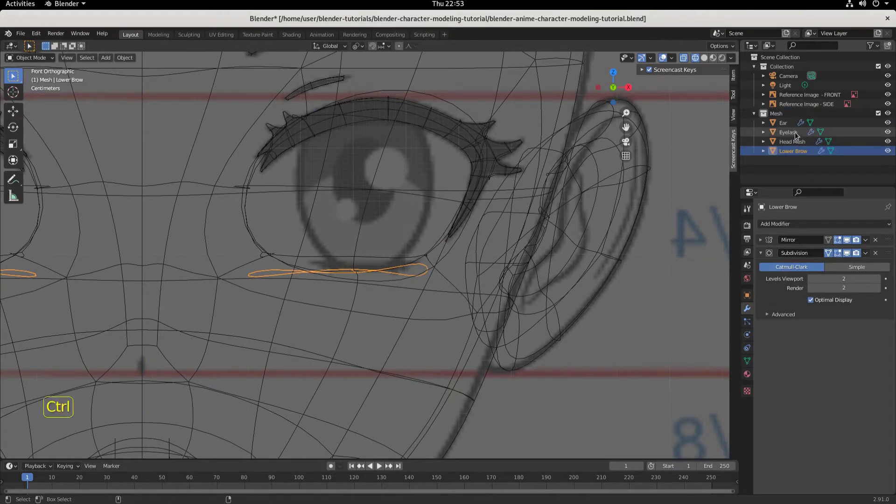
ctrl+click(795, 132)
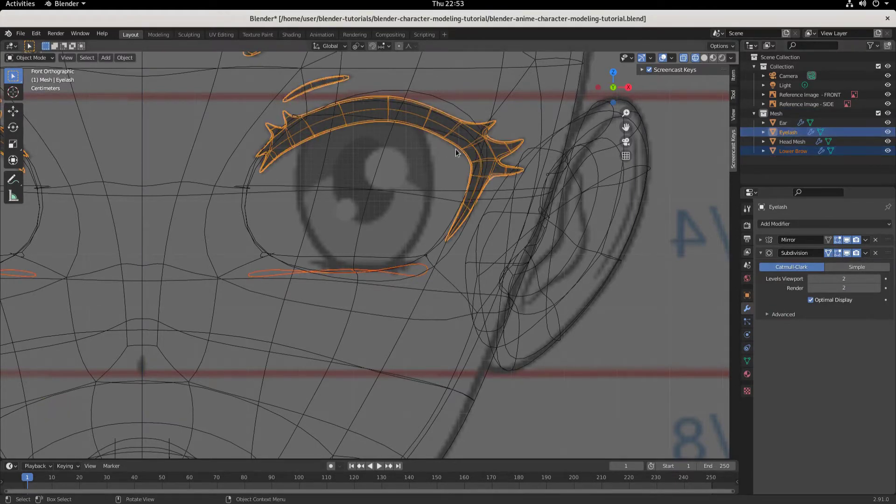
scroll(339, 147, down, 3)
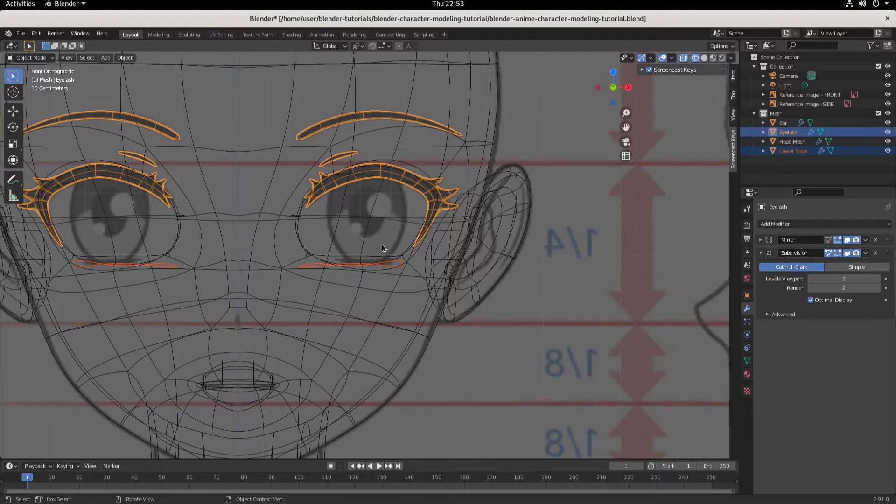
Step: Join Lower Brow into Eyelash and set its Subdivision modifier to Simple, orbiting to inspect
key(ctrl+j)
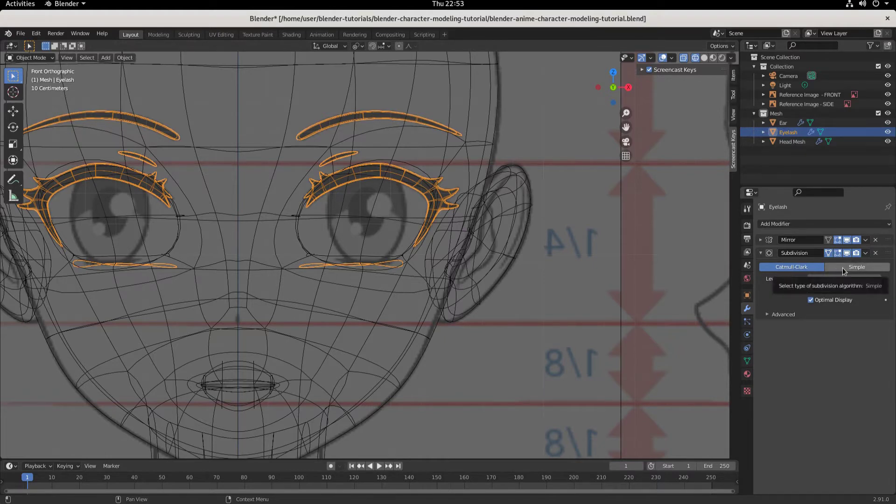
click(856, 272)
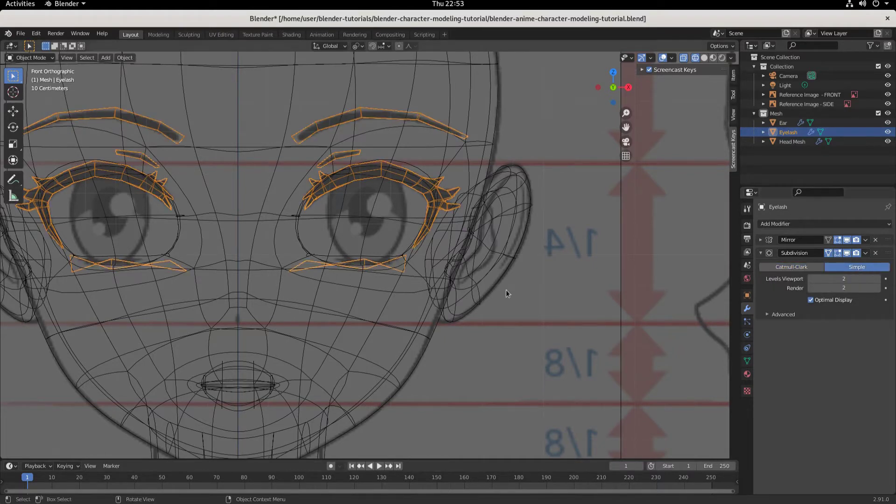
scroll(456, 323, up, 7)
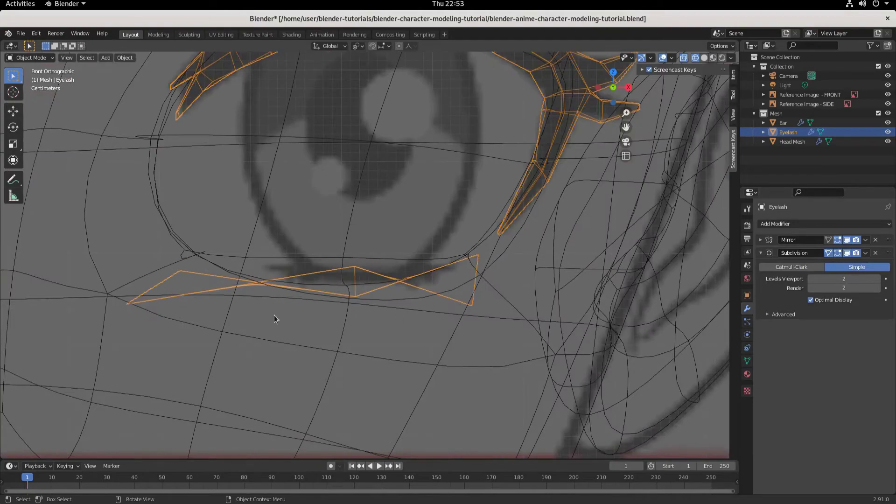
middle_drag(368, 324, 368, 418)
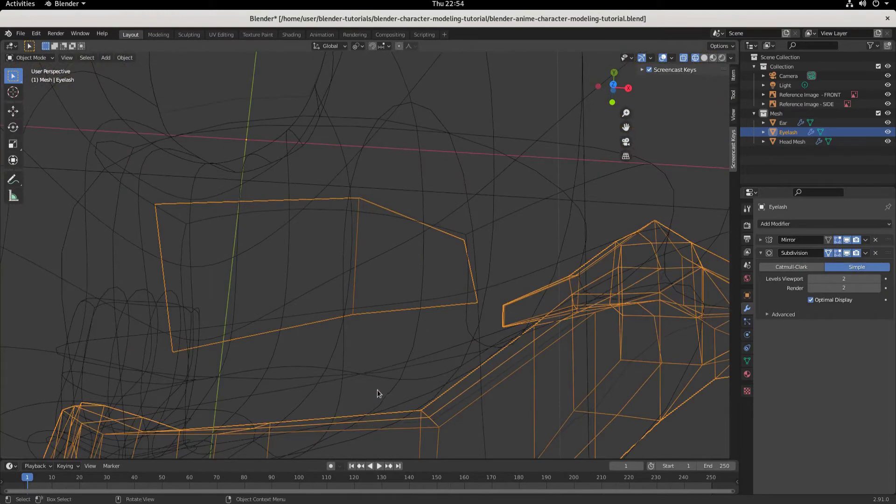
Step: Enter Edit Mode in vertex select and raise one lower-lash vertex along Z in front view
click(37, 59)
click(39, 77)
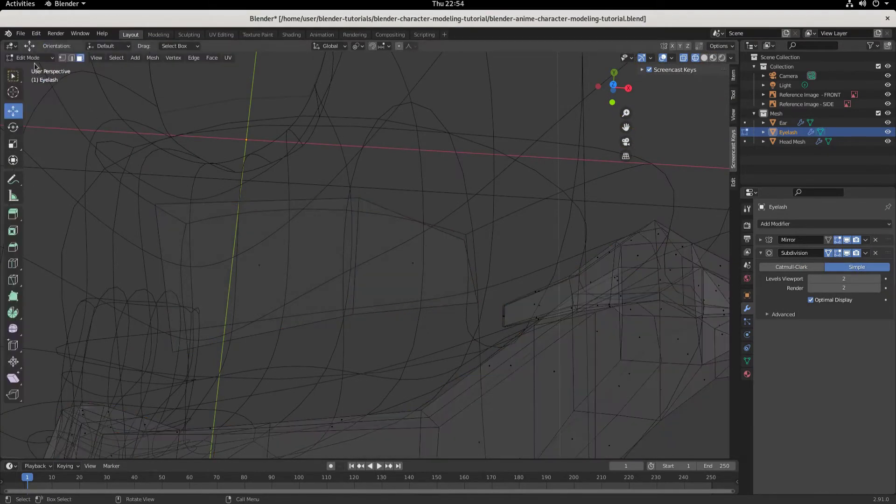
click(61, 57)
click(460, 240)
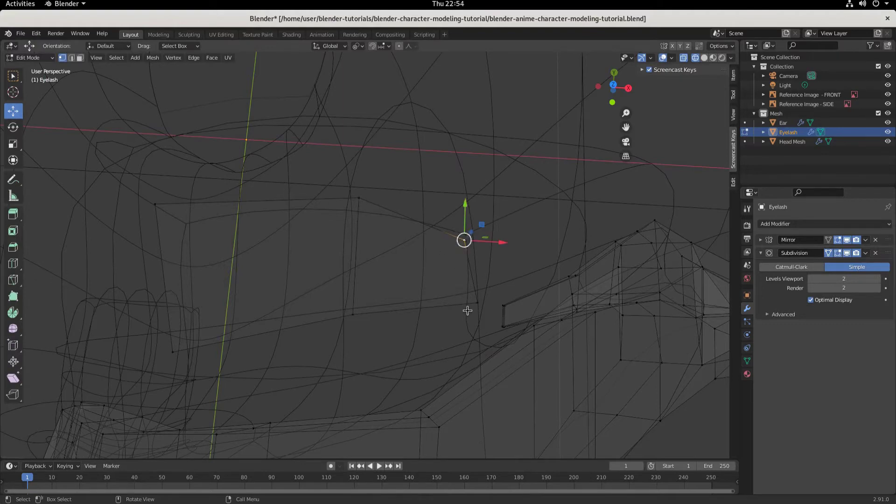
key(KP_1)
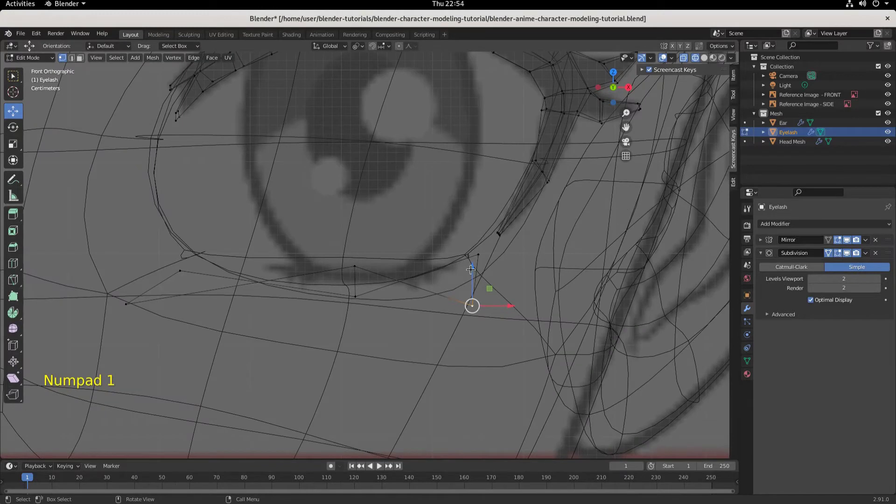
drag(473, 268, 475, 215)
Step: Select matching back and front strip vertices from the top, then lift the middle vertex onto the eyelid line
key(KP_7)
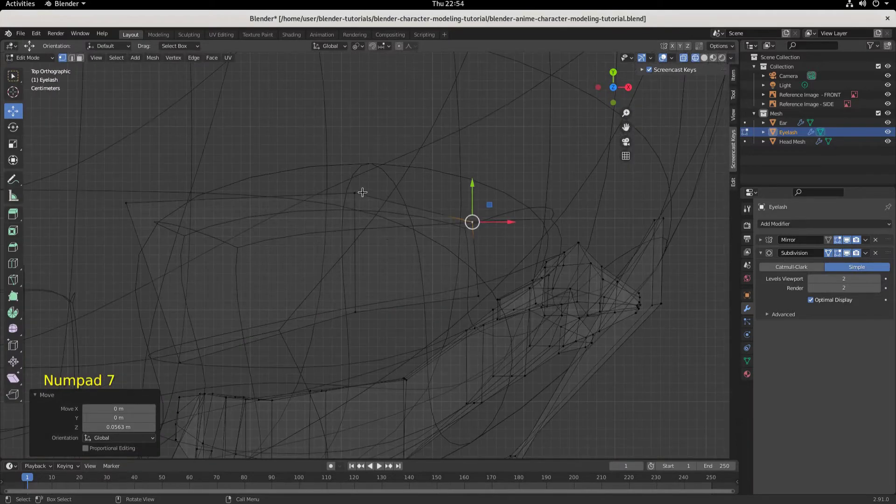
click(356, 193)
shift+click(356, 314)
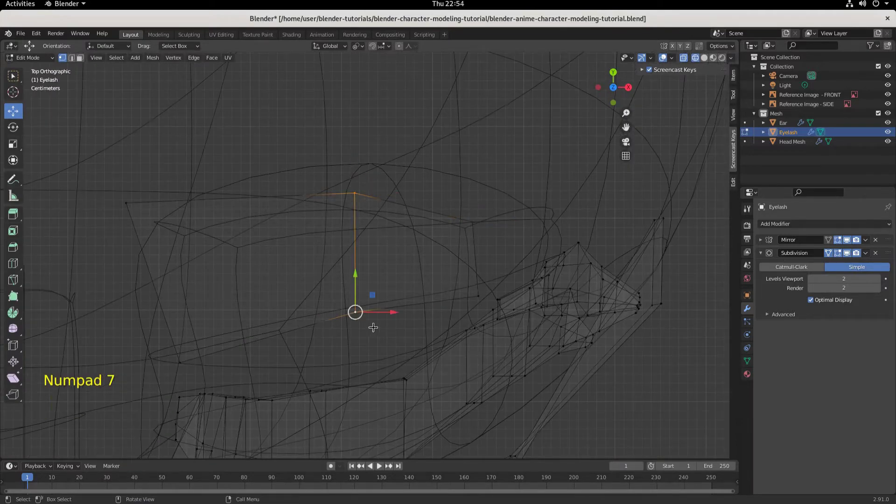
key(KP_1)
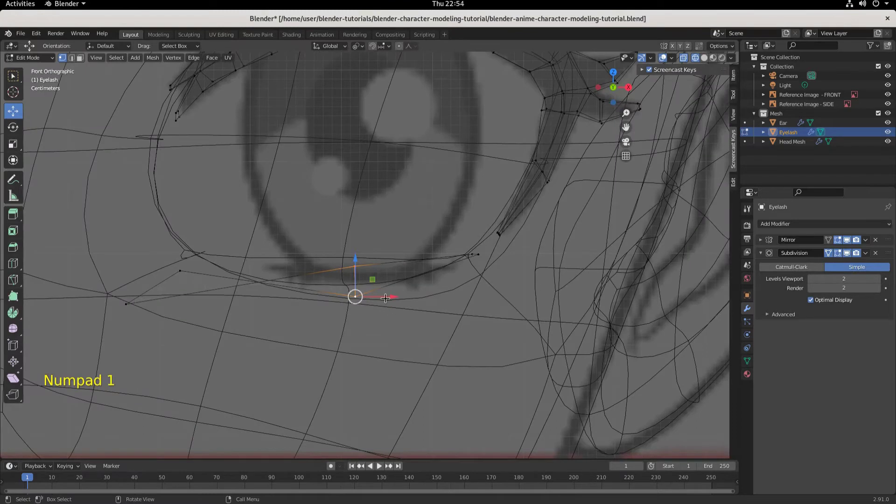
click(348, 274)
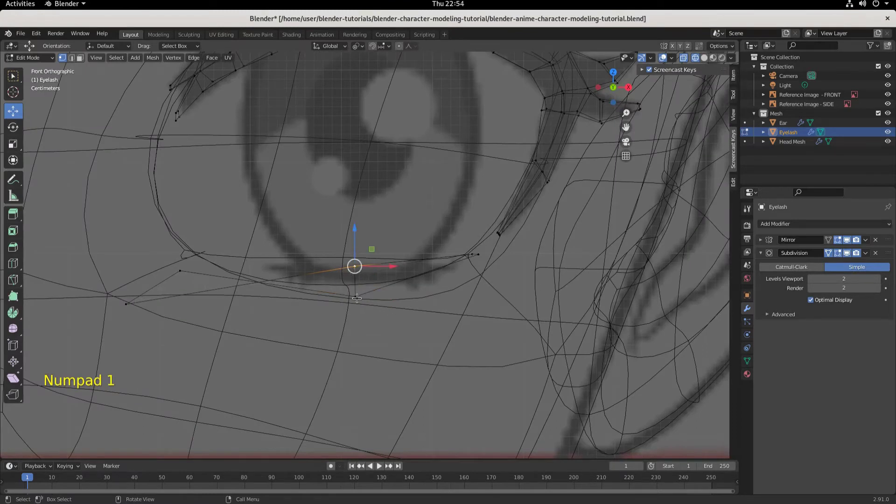
drag(355, 256, 359, 231)
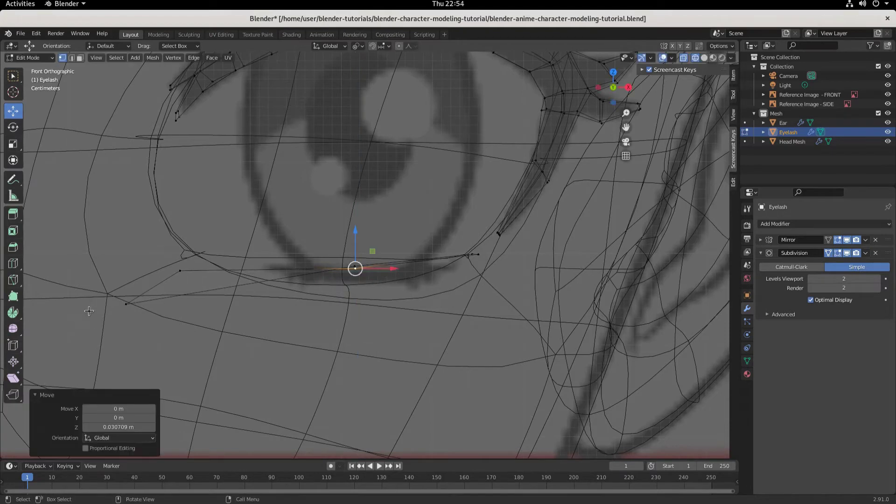
Step: Position the strip's left-end vertex onto the lower eyelid with Z and X adjustments
click(126, 304)
drag(129, 268, 140, 231)
drag(170, 268, 217, 274)
drag(178, 236, 188, 240)
drag(222, 271, 222, 270)
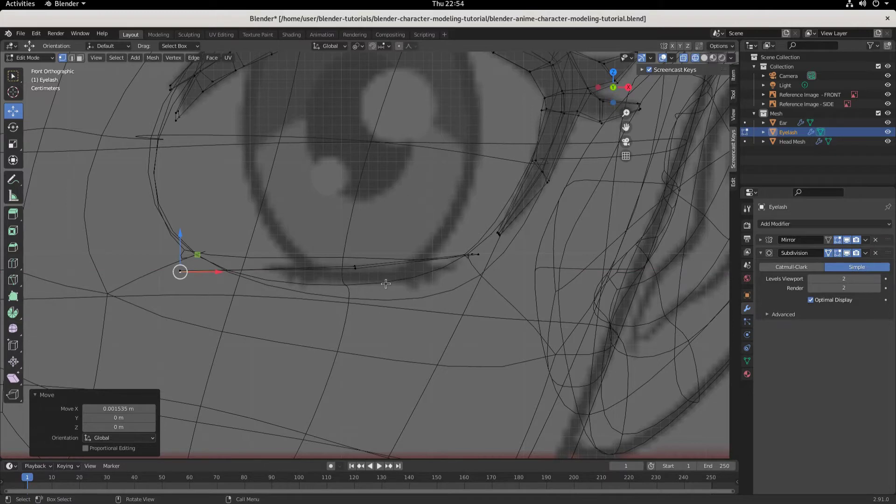
Step: Raise another edge vertex slightly, pull the right end inward along X, and lift the left end
click(357, 269)
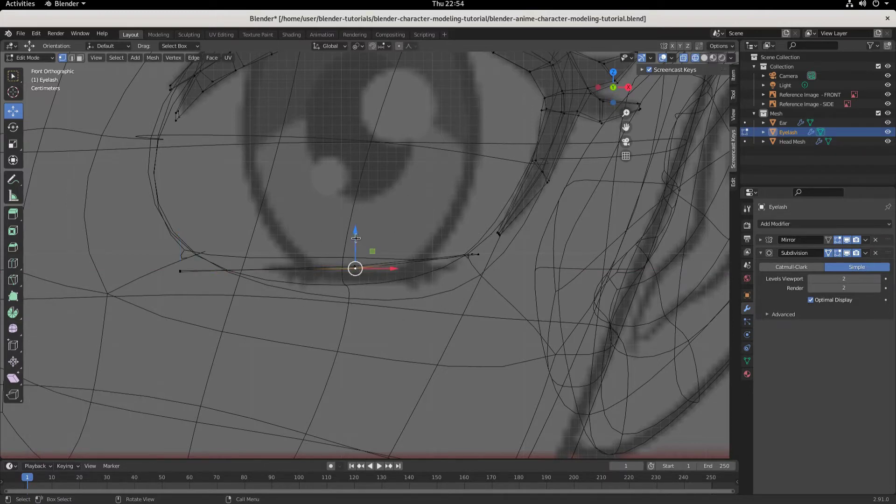
drag(355, 236, 352, 228)
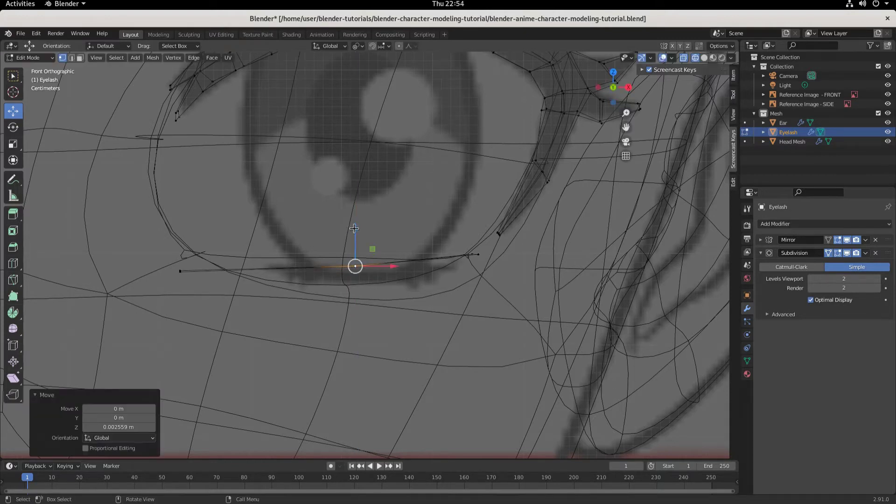
click(478, 255)
drag(516, 254, 503, 254)
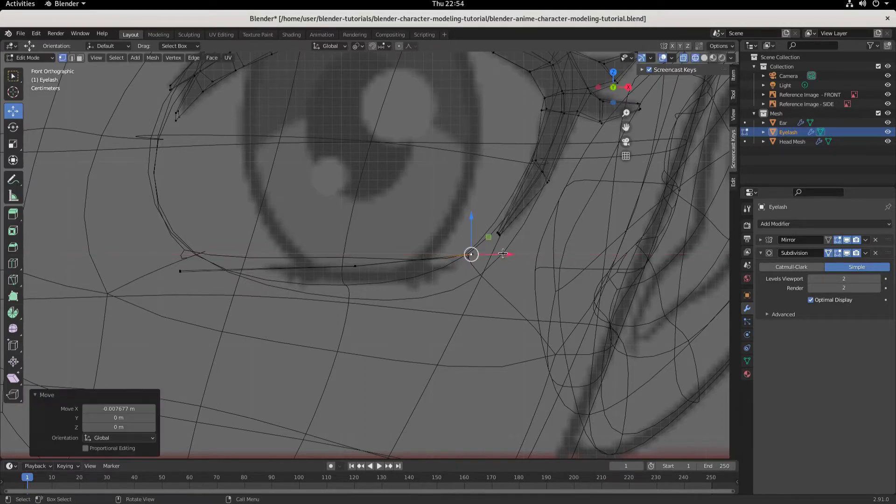
click(180, 272)
drag(182, 234, 178, 234)
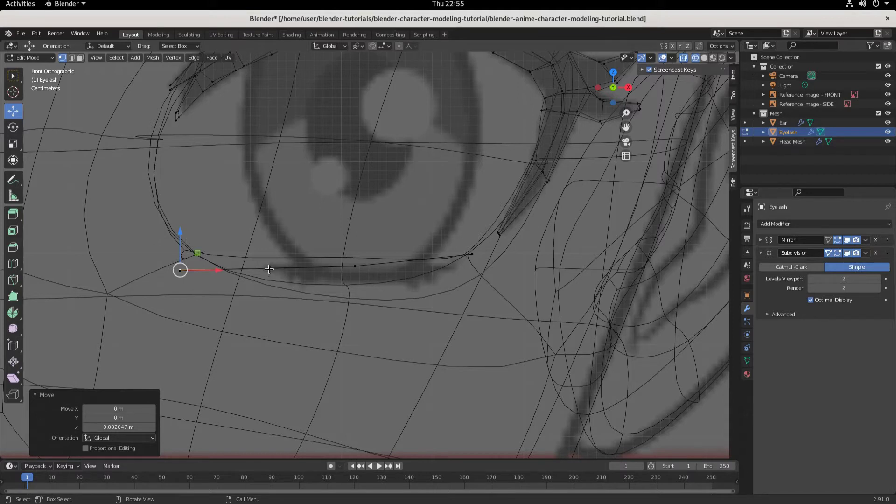
Step: Try joining vertices with J, then reselect the Eyelash object and return it to Edit Mode
key(j)
key(j)
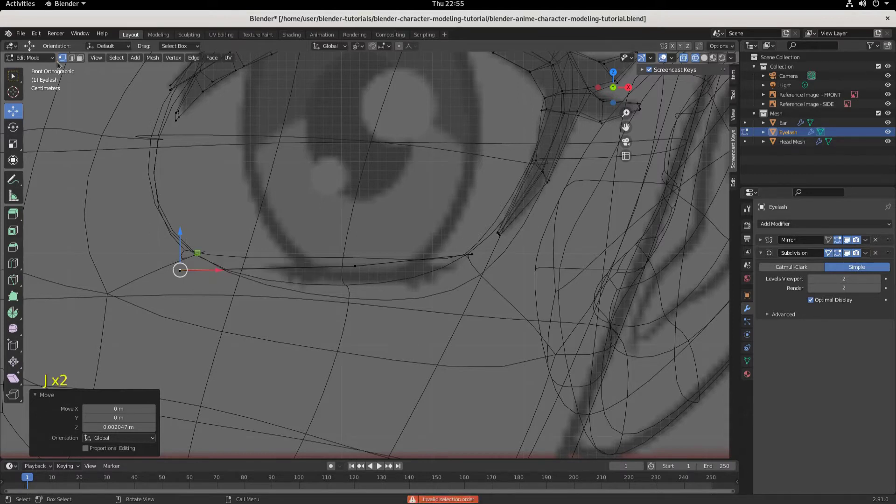
click(39, 57)
click(54, 73)
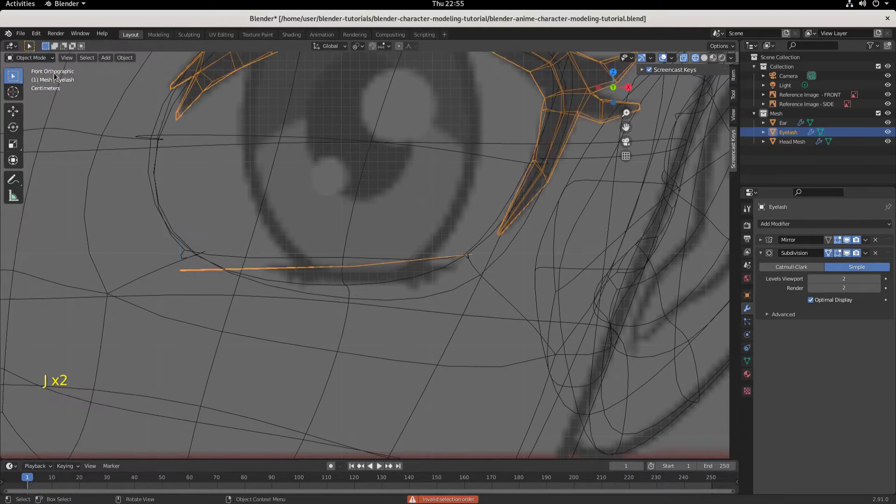
click(306, 268)
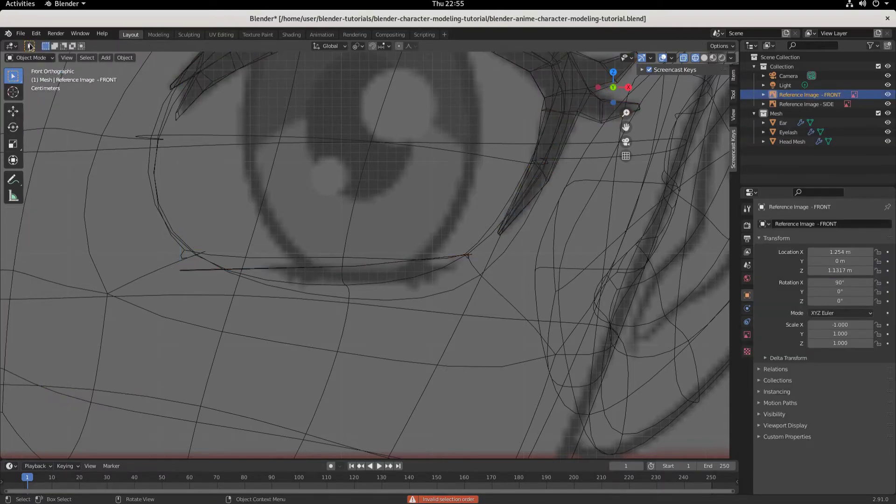
click(34, 58)
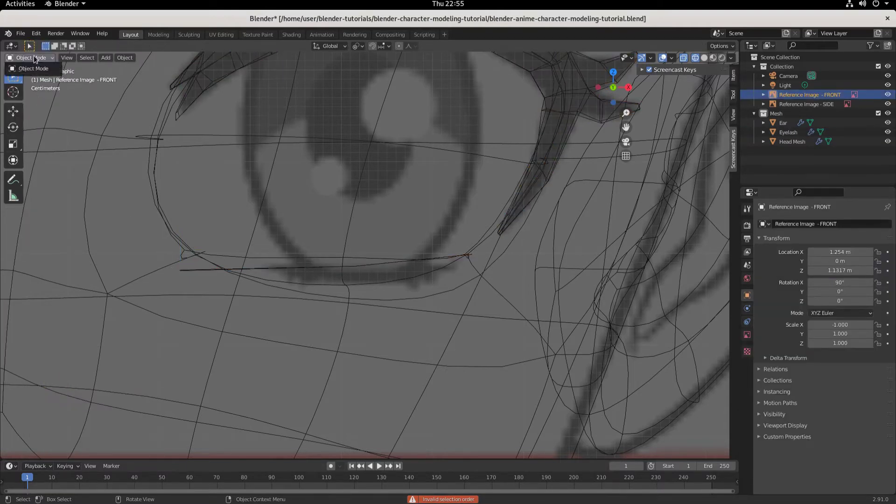
click(220, 267)
click(185, 275)
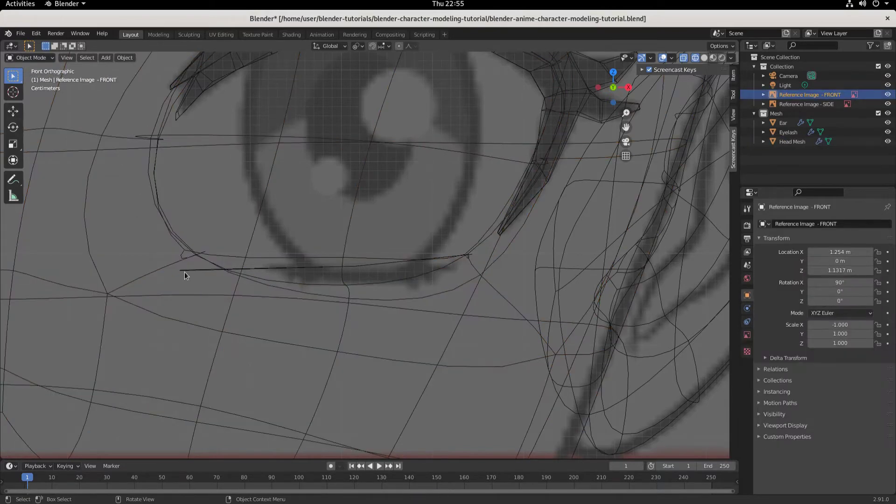
click(184, 272)
click(46, 59)
click(28, 71)
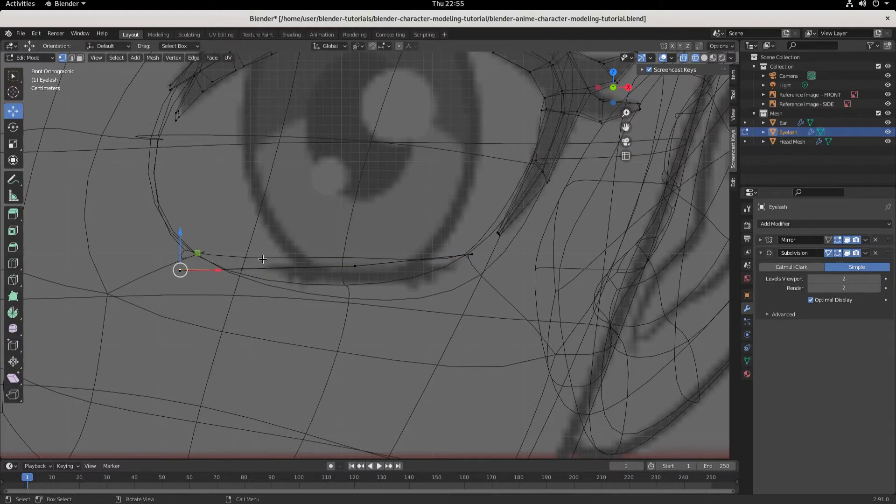
Step: Select the linked lower lash strip and move its lower-left corner vertex 0.048983 m along Y
key(l)
key(l)
key(l)
key(l)
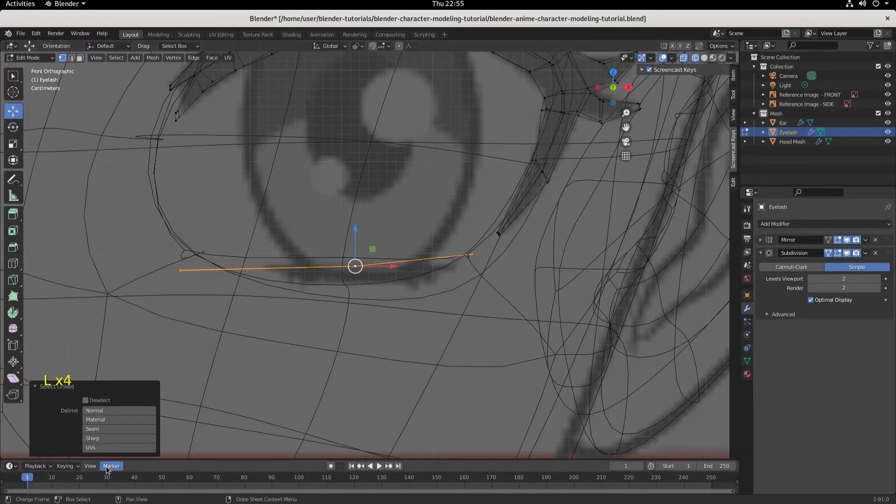
scroll(377, 312, down, 4)
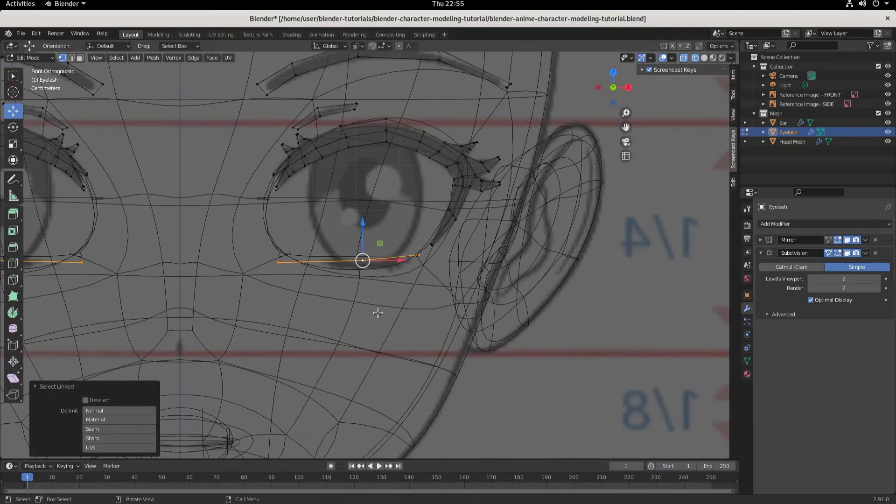
scroll(377, 312, up, 4)
middle_drag(420, 301, 416, 380)
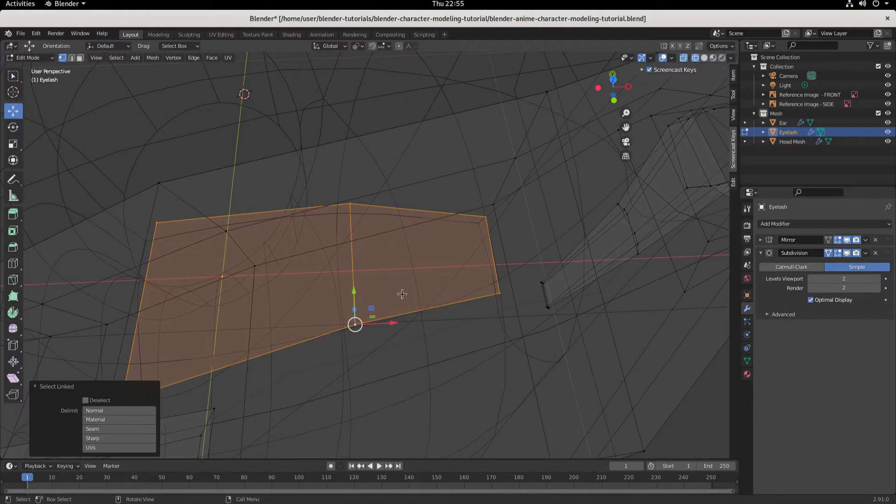
middle_drag(374, 314, 355, 322)
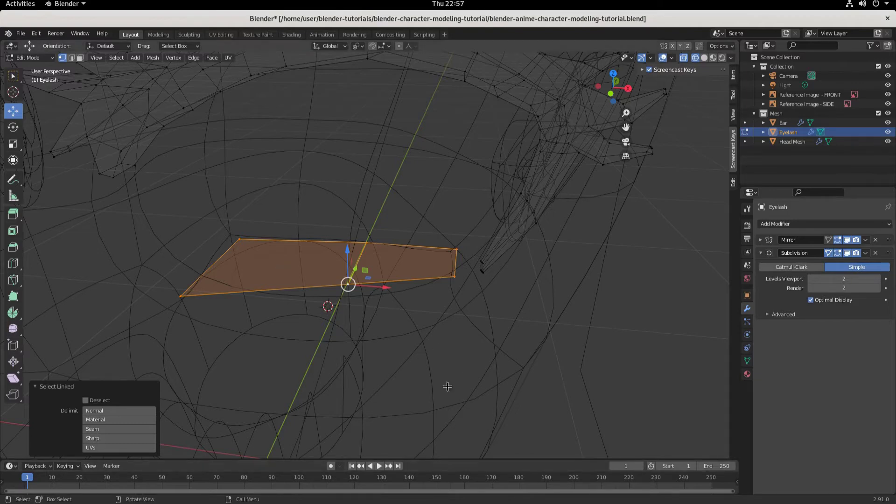
middle_drag(396, 336, 414, 380)
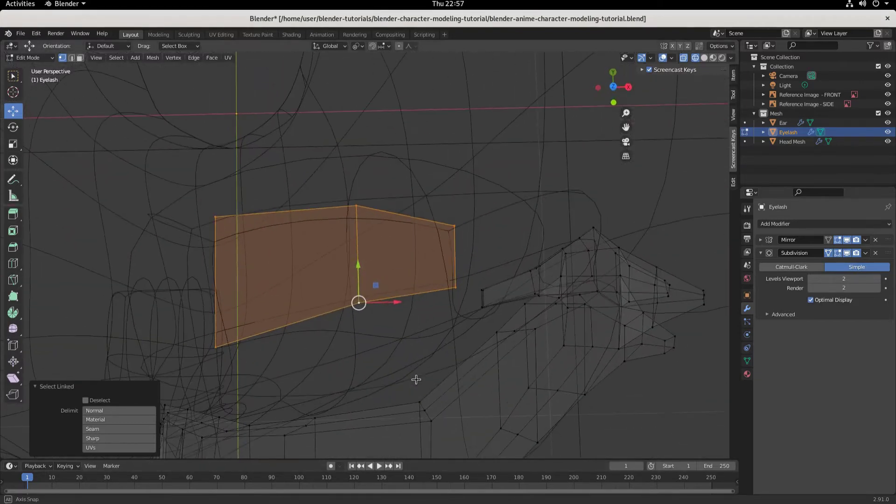
click(219, 351)
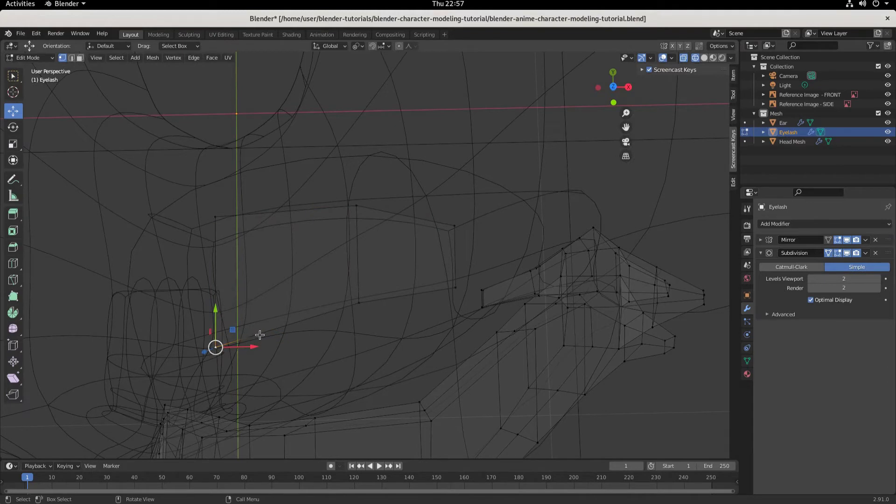
drag(215, 310, 217, 268)
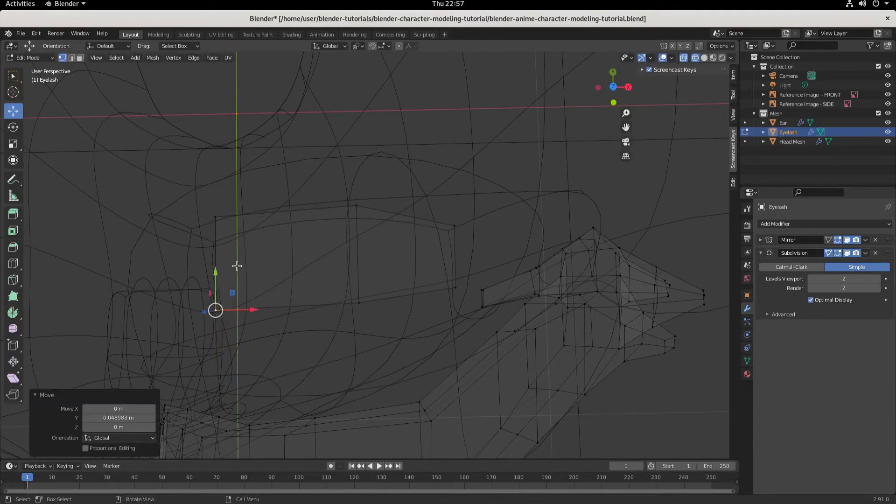
Step: Hide Head Mesh in the Outliner and view the eyelashes against the front reference
key(KP_7)
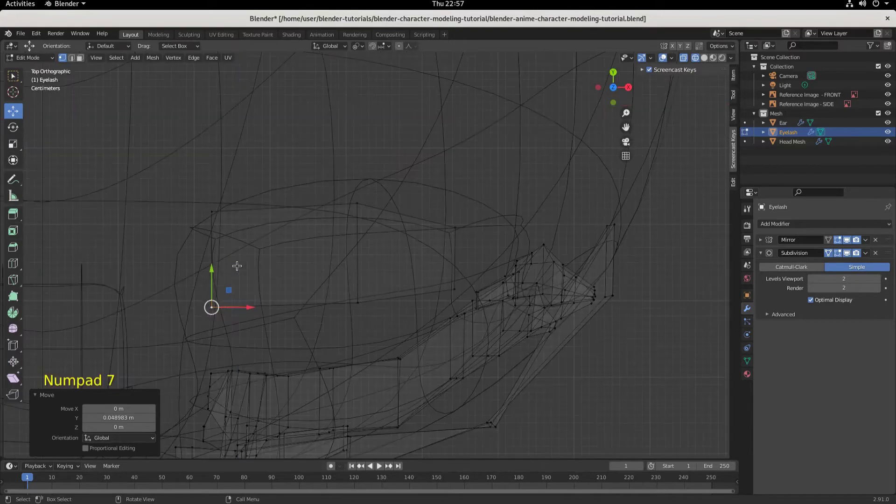
key(KP_7)
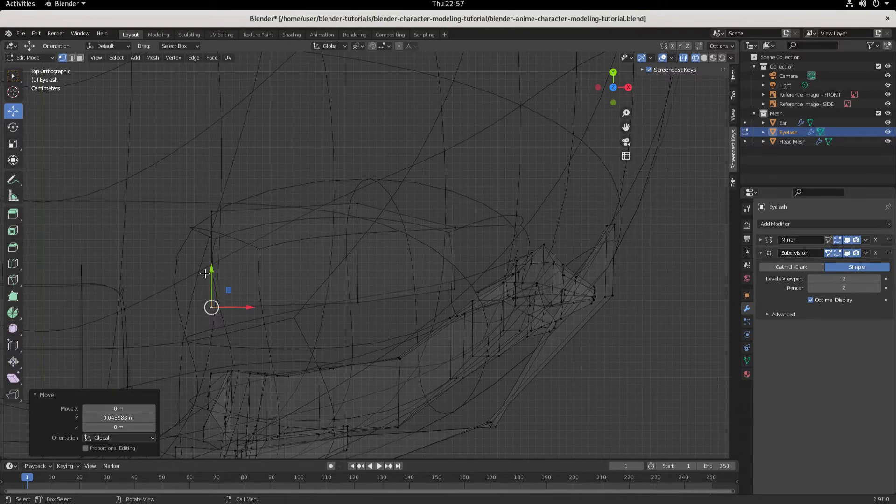
click(888, 141)
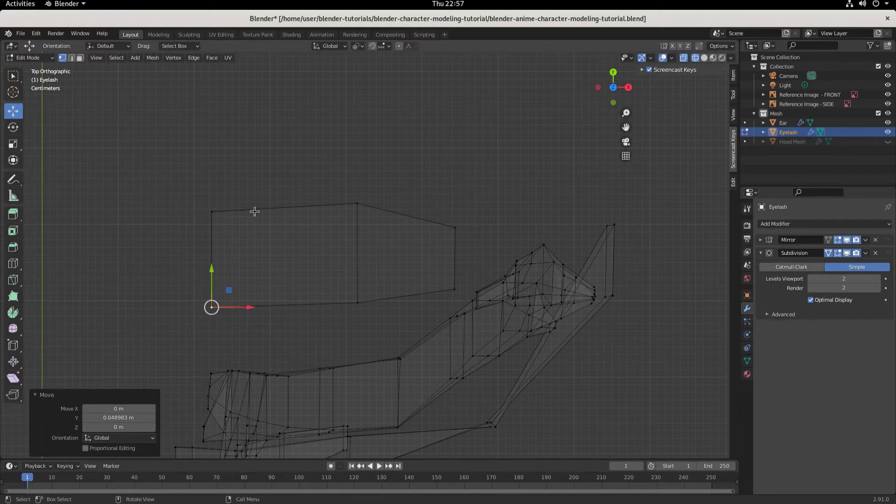
key(KP_1)
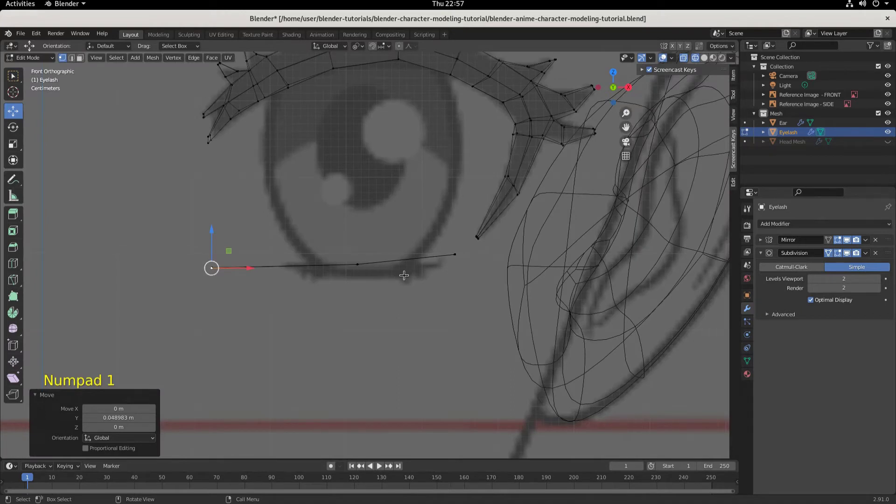
Step: Drop the middle vertex of the lower lash edge slightly to follow the reference lash line
scroll(482, 297, up, 1)
shift+middle_drag(482, 296, 472, 305)
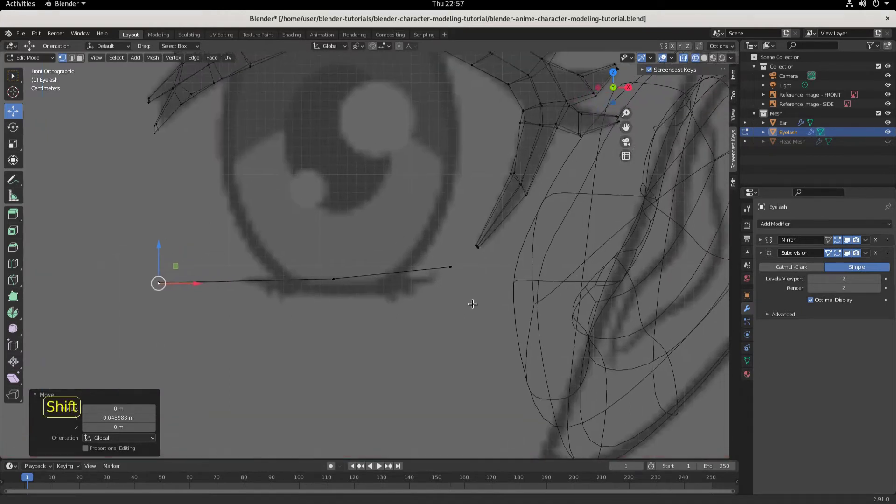
click(332, 275)
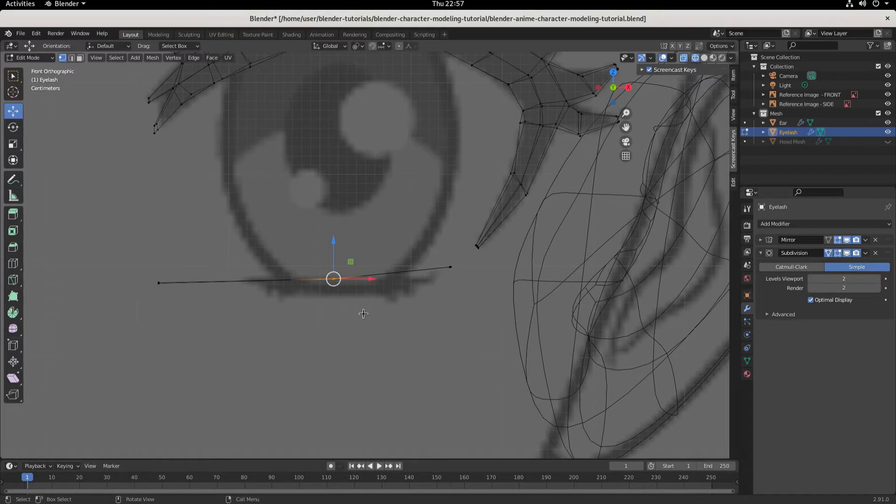
key(g)
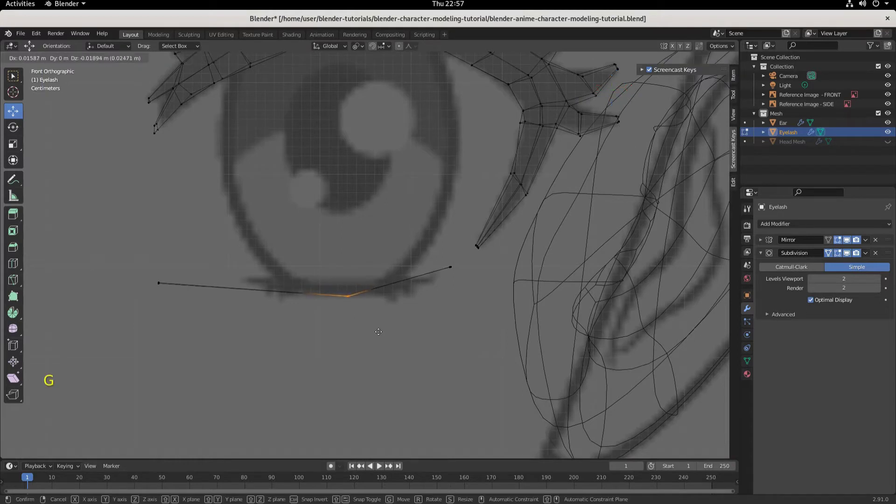
click(378, 334)
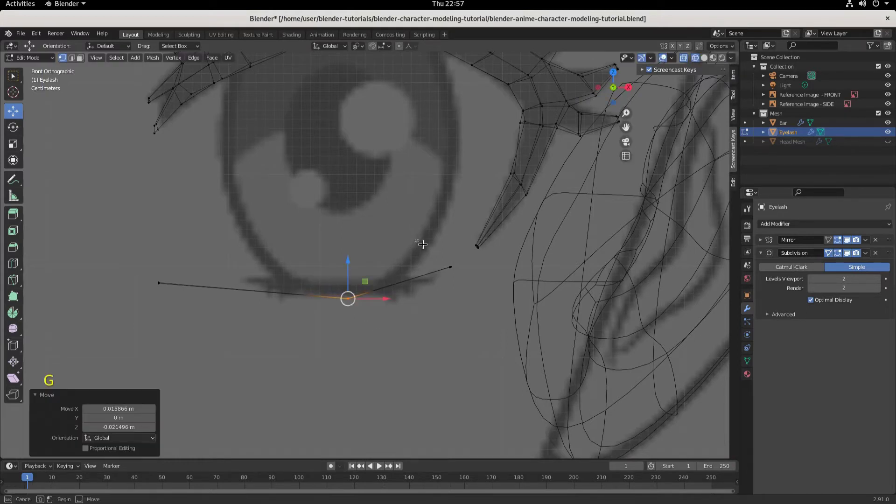
Step: Move the right and left end vertices inward onto the lash line, then box-select the edge
drag(422, 245, 466, 282)
key(g)
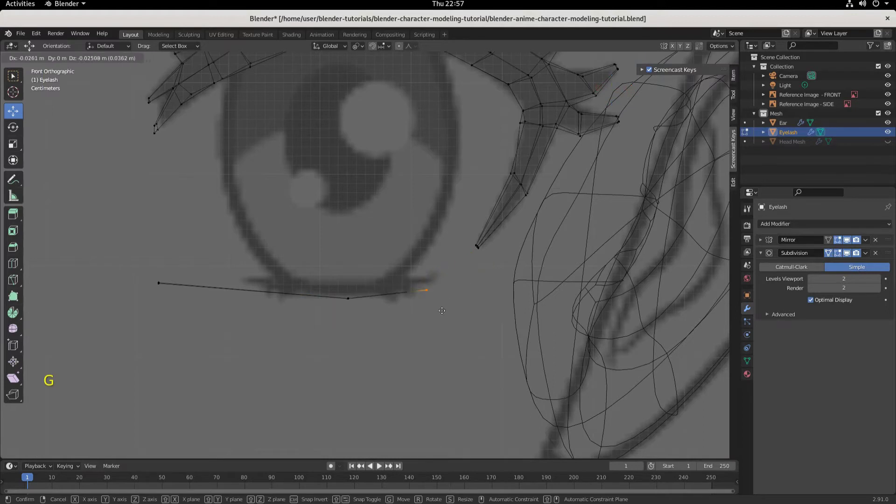
click(434, 313)
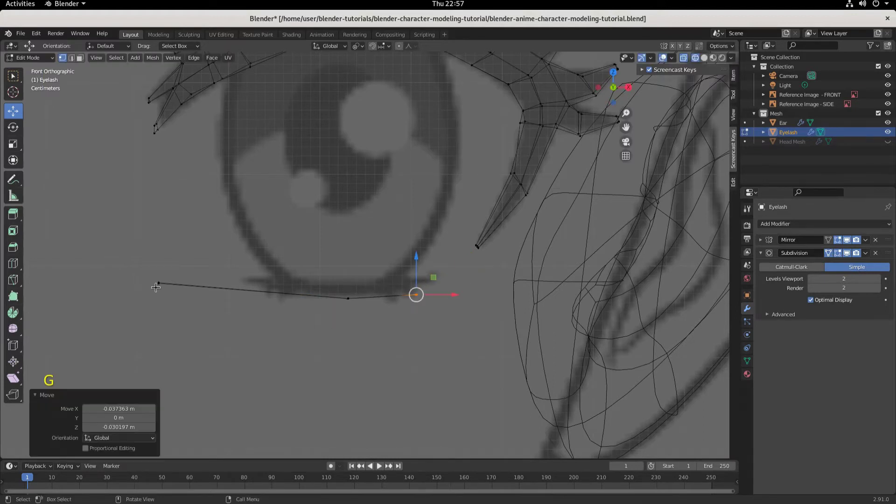
drag(130, 261, 168, 298)
key(g)
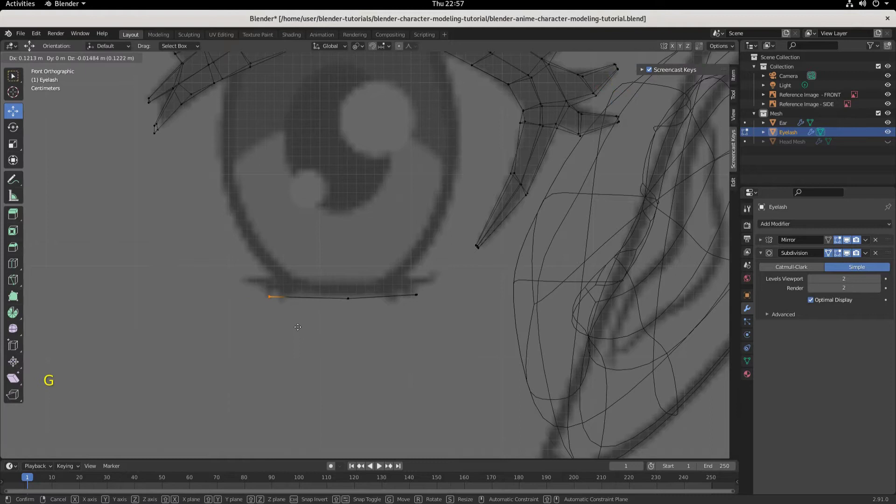
click(292, 324)
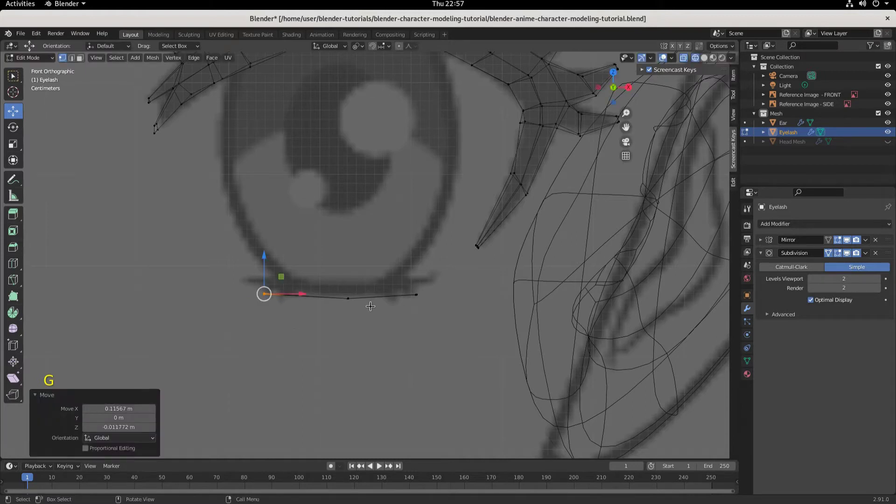
drag(219, 264, 451, 339)
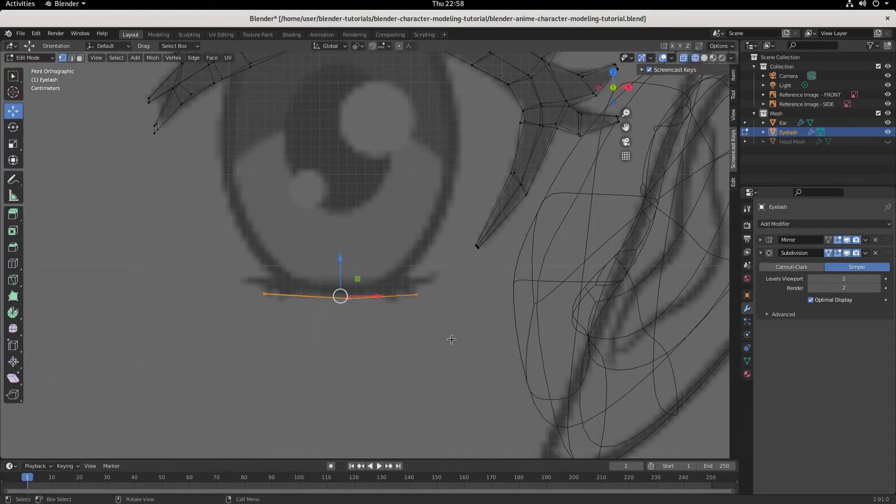
Step: Extrude the lower lash edge upward into a thin strip and reposition its upper right corner
key(e)
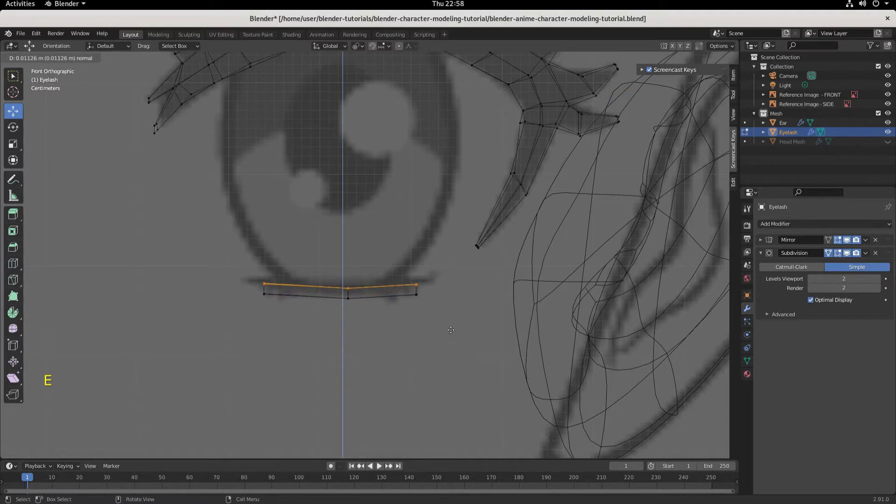
click(450, 327)
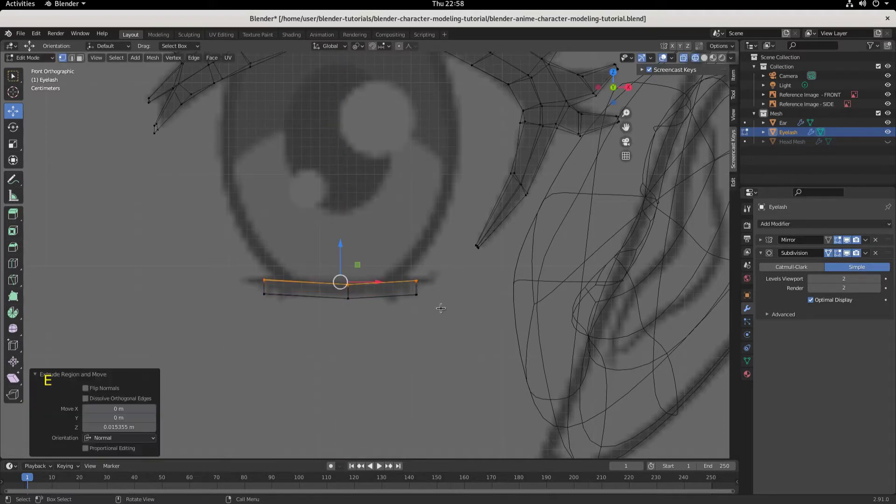
click(416, 288)
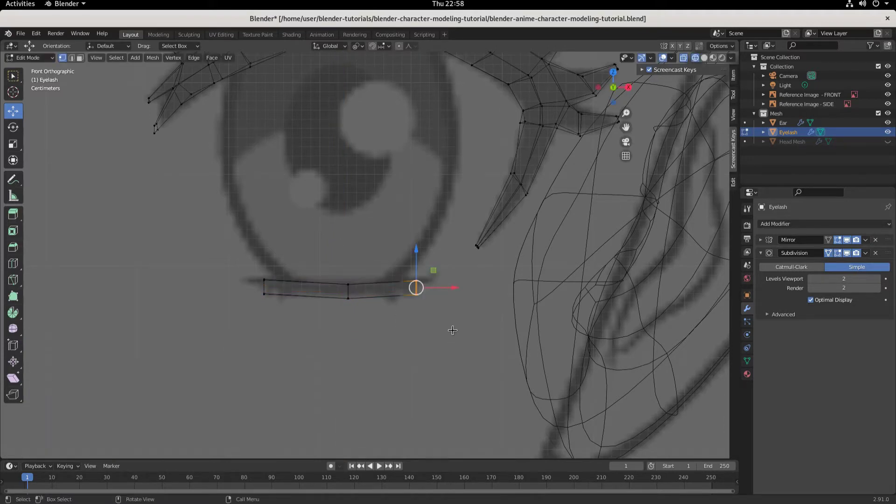
key(g)
click(467, 324)
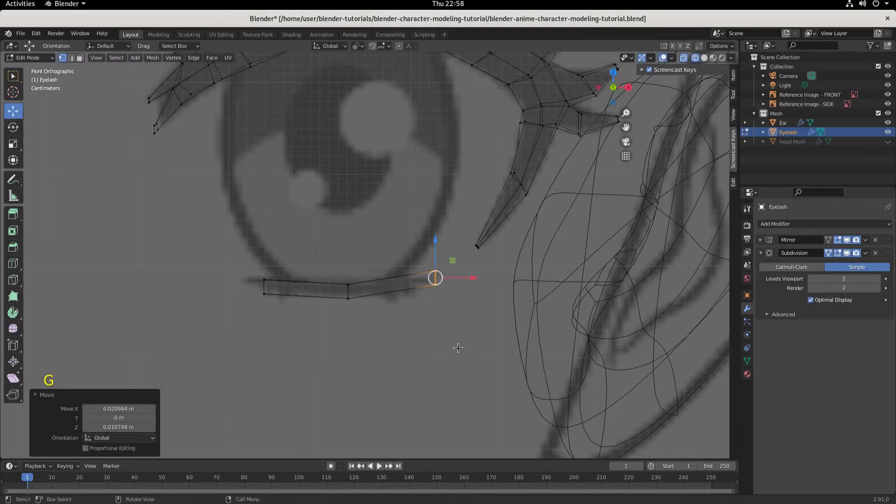
Step: Adjust the strip's right end vertex vertically along Z to match the reference
click(436, 260)
click(435, 273)
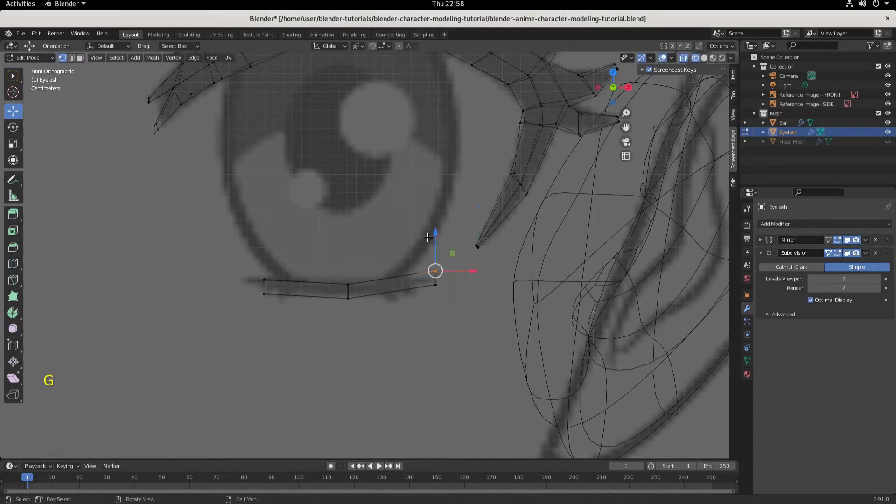
key(g)
key(z)
click(438, 240)
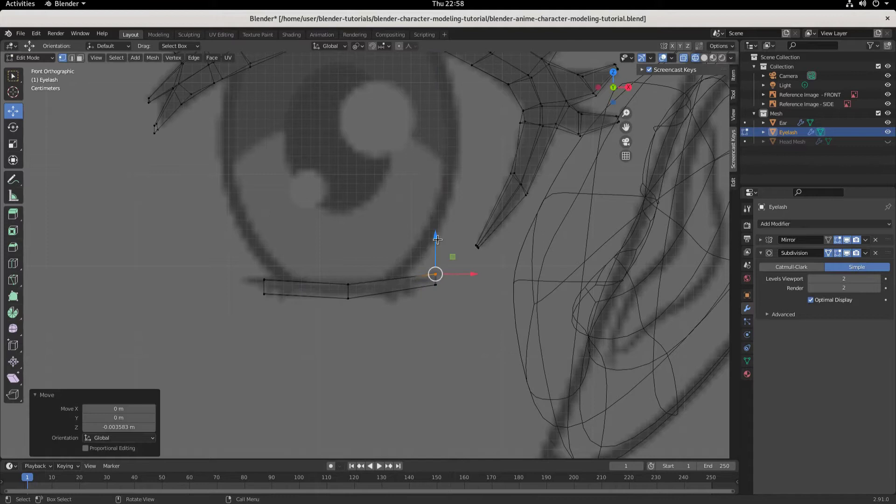
click(437, 238)
click(435, 274)
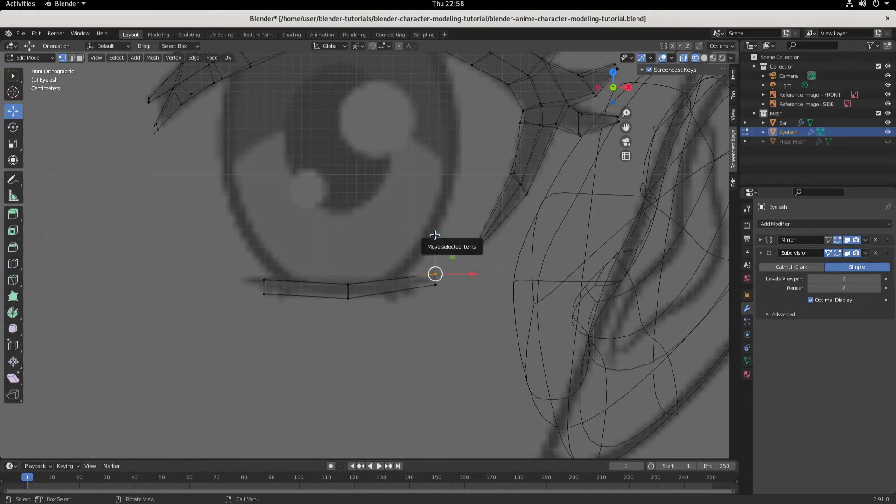
drag(435, 238, 436, 240)
click(436, 240)
Step: Fine-tune the left end vertex heights along Z, then box-select the whole lower lash strip
drag(248, 265, 278, 291)
drag(264, 245, 266, 251)
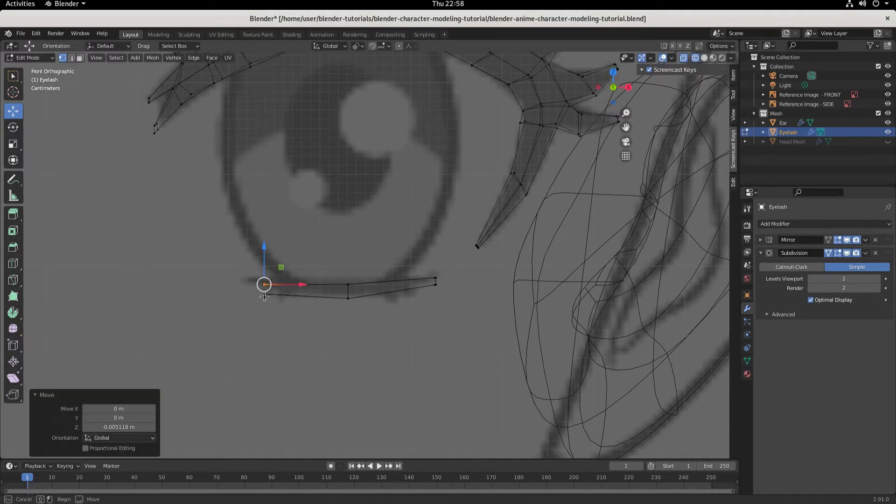
click(265, 295)
drag(265, 256, 265, 254)
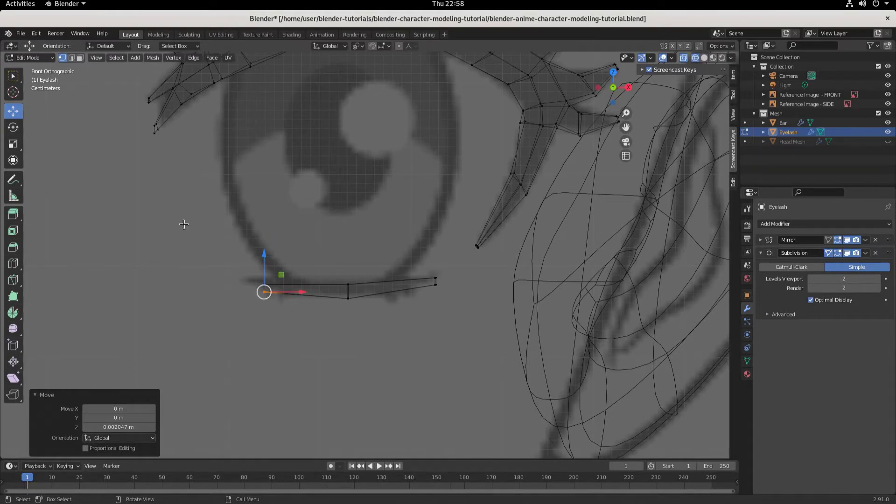
drag(225, 251, 456, 336)
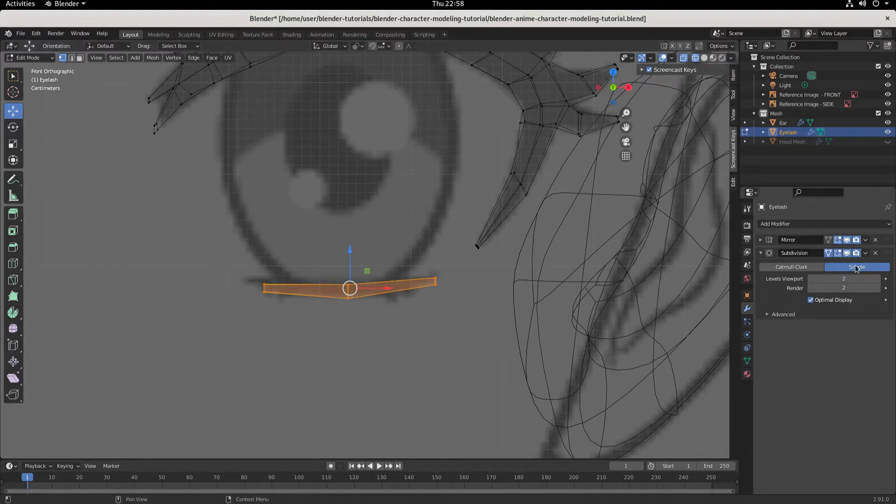
Step: Apply Catmull-Clark smoothing to the eyelash and pull the lower strip's left tip further out
click(799, 267)
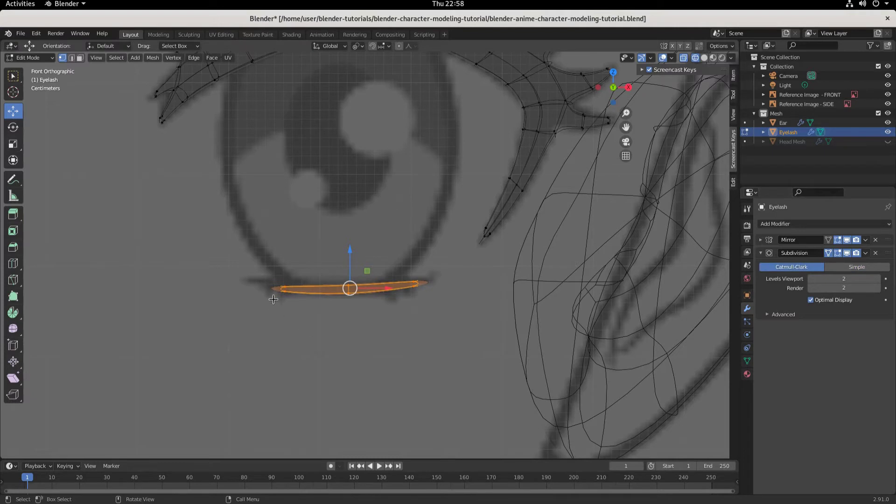
drag(235, 251, 452, 330)
scroll(430, 329, up, 3)
drag(167, 280, 259, 354)
key(g)
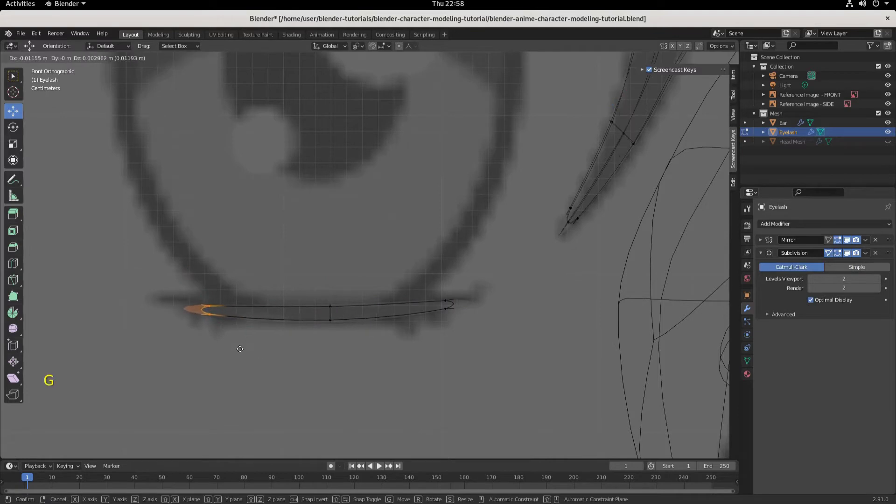
click(224, 344)
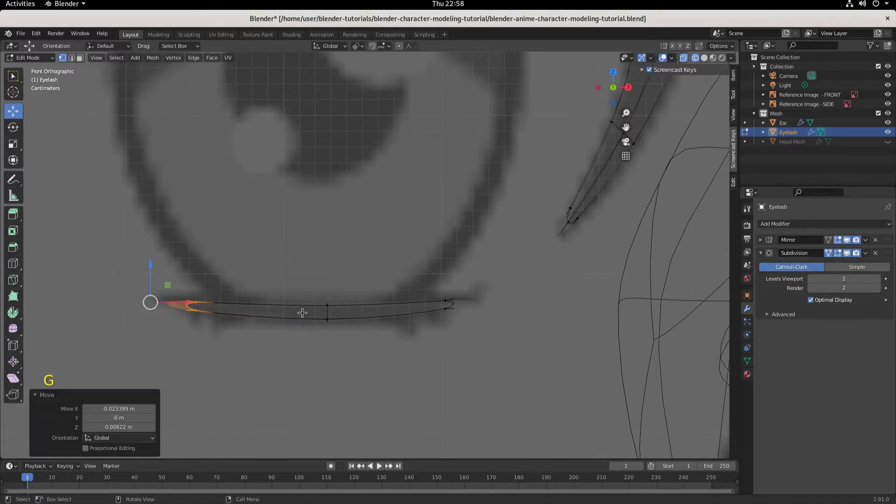
Step: Lower the bottom middle vertex and reshape the right tip outward and upward
drag(302, 313, 350, 346)
drag(332, 303, 334, 310)
drag(422, 290, 484, 323)
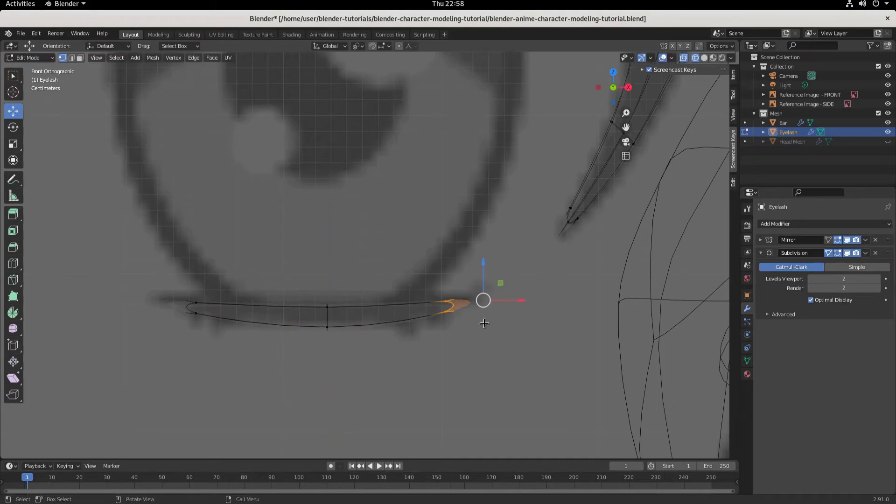
drag(489, 263, 488, 267)
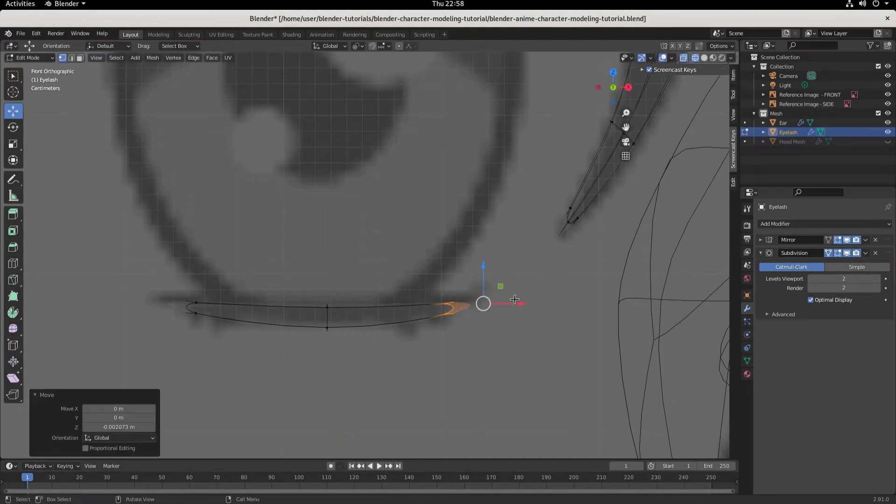
drag(521, 300, 534, 302)
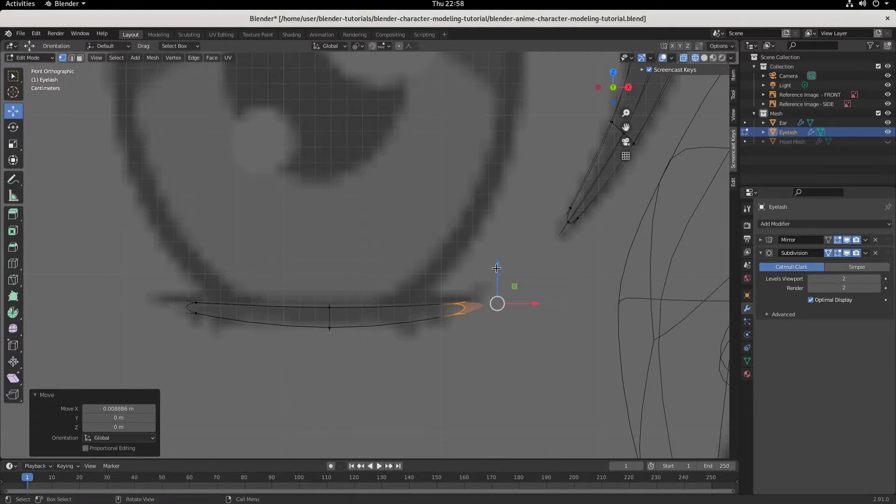
drag(496, 268, 497, 259)
Step: Raise the left tip 0.004147 m and drop the bottom middle vertex 0.003258 m, then view it shaded
drag(151, 284, 176, 302)
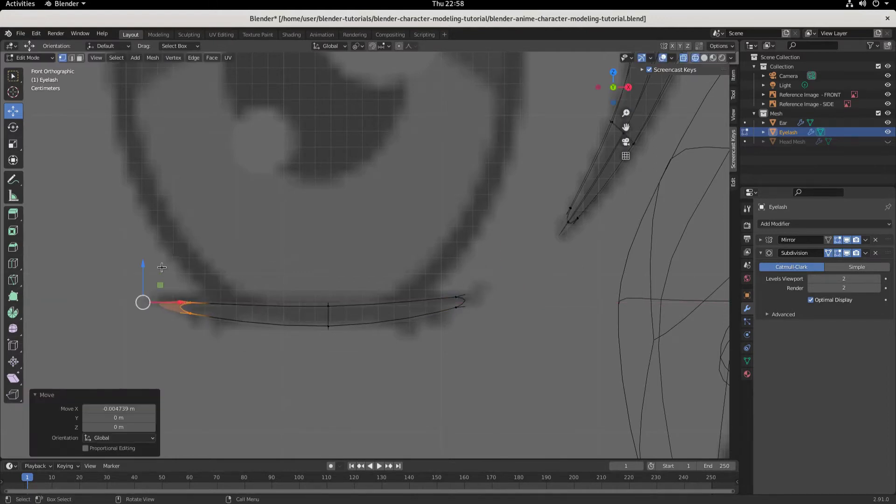
drag(141, 270, 141, 263)
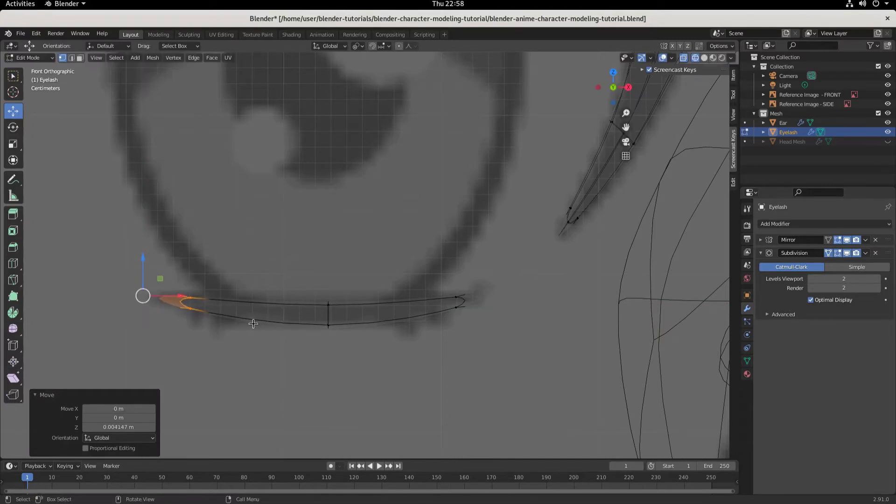
click(284, 349)
drag(302, 314, 353, 351)
drag(333, 308, 337, 318)
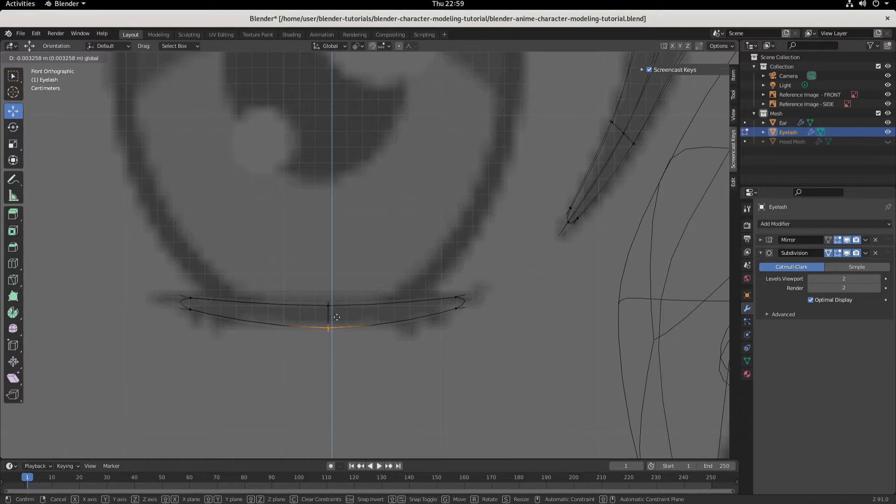
click(337, 317)
scroll(422, 324, up, 2)
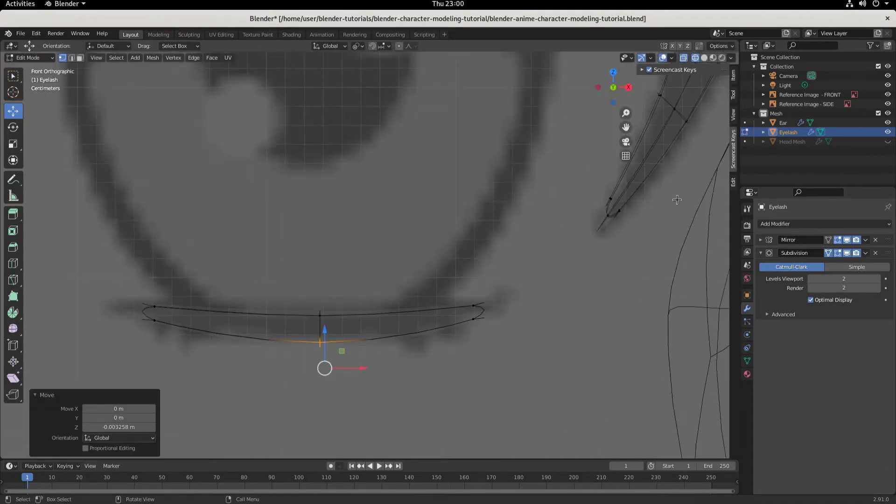
click(704, 58)
middle_drag(561, 279, 481, 352)
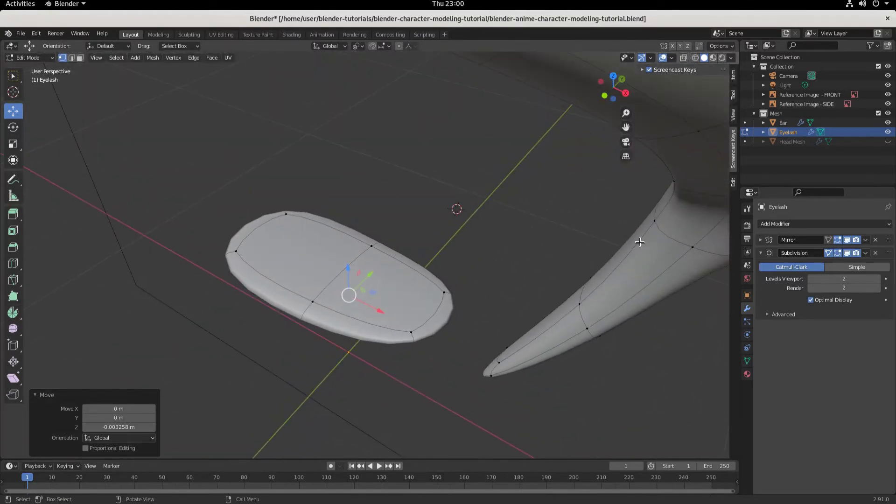
Step: Unhide Head Mesh and view the lower lash against the reference eye in front ortho wireframe
click(888, 142)
scroll(459, 323, down, 2)
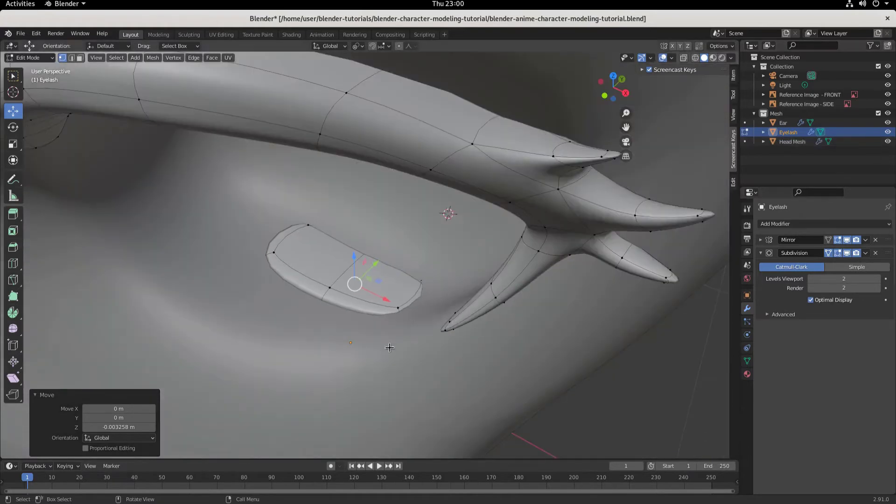
middle_drag(390, 347, 434, 313)
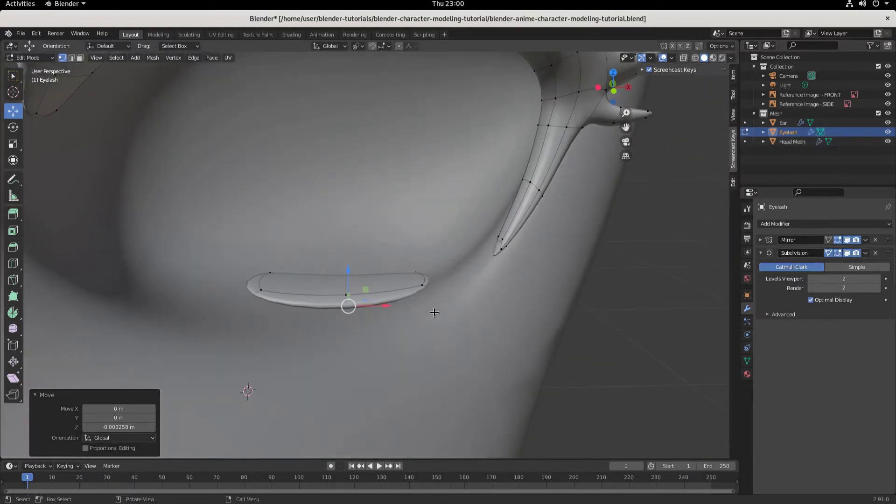
key(KP_1)
scroll(434, 313, up, 4)
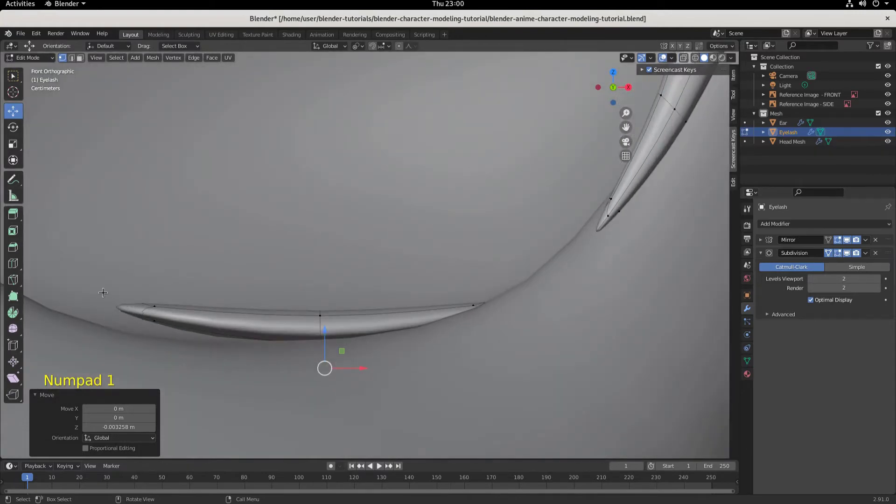
key(KP_1)
scroll(431, 250, down, 3)
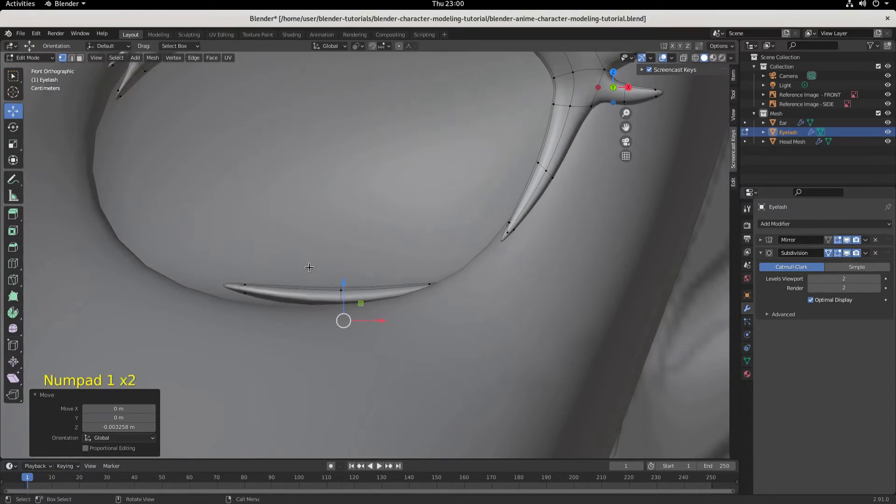
scroll(309, 267, down, 5)
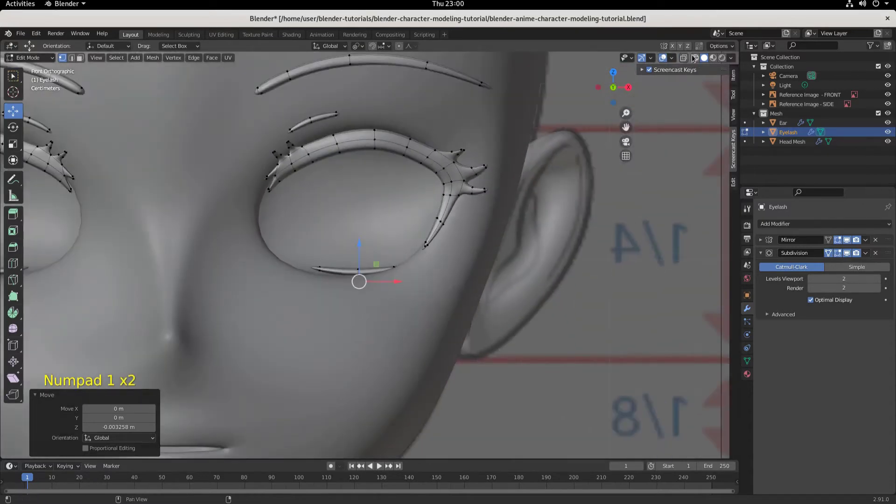
click(695, 58)
scroll(350, 295, up, 4)
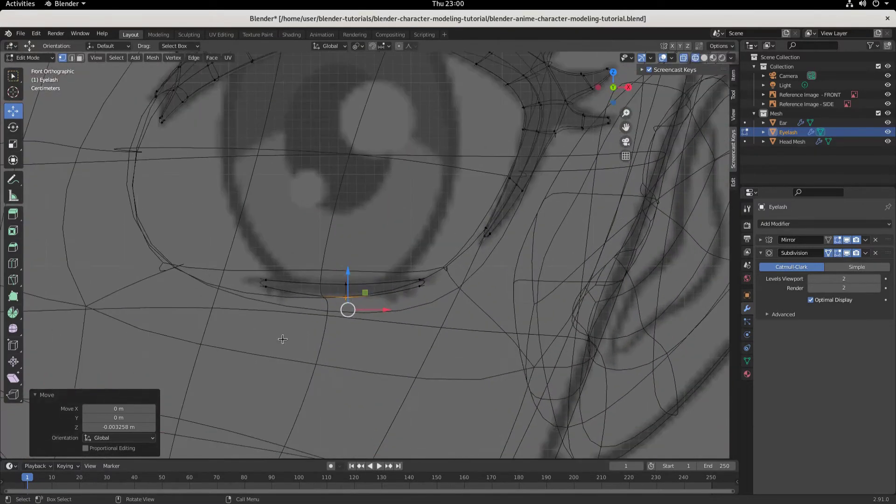
click(256, 295)
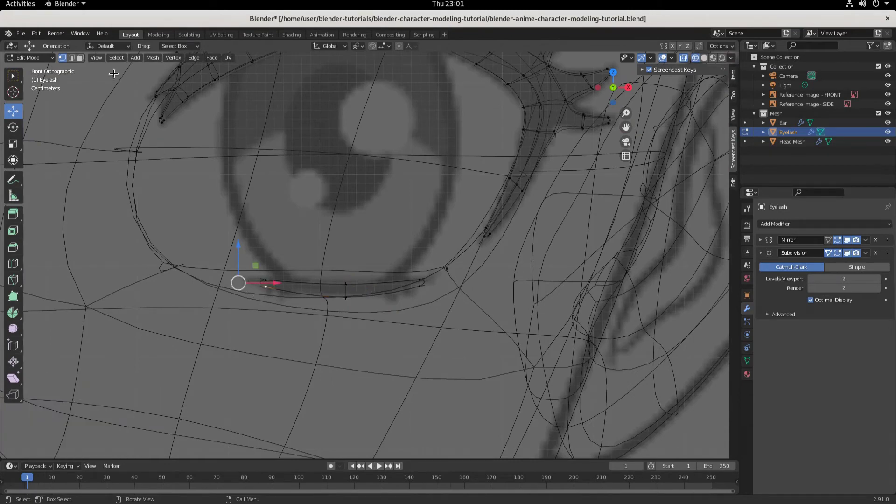
Step: Switch from the eyelash to Head Mesh and enter its Edit Mode
click(792, 141)
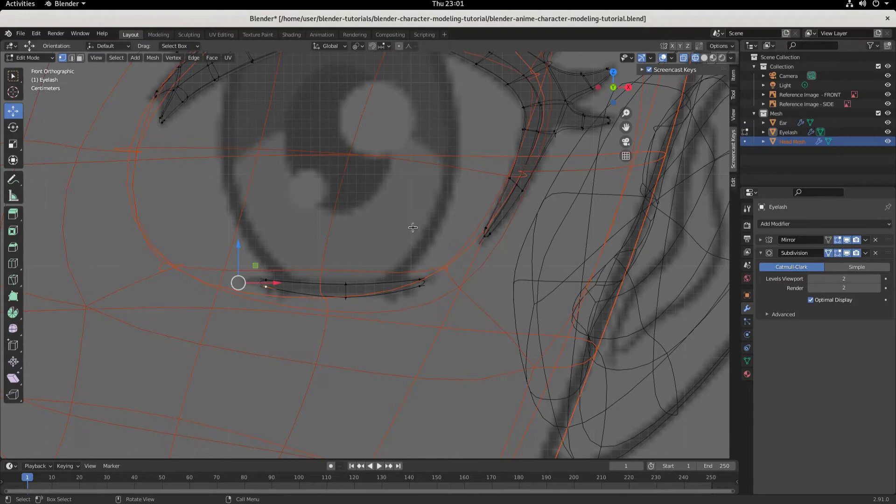
click(210, 310)
click(28, 57)
click(28, 68)
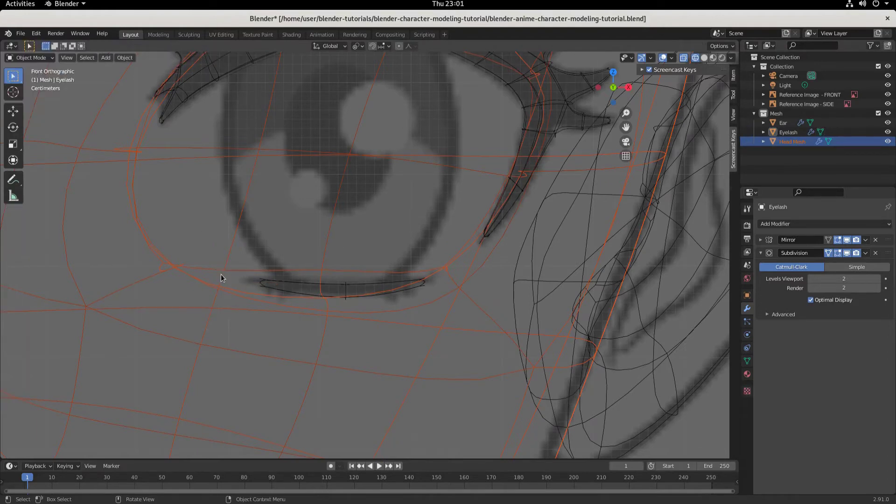
click(221, 294)
click(232, 288)
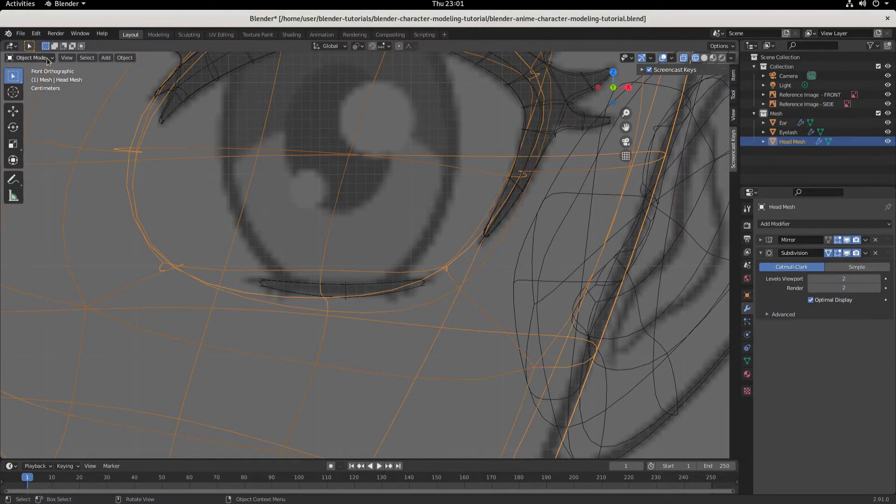
click(30, 58)
click(31, 79)
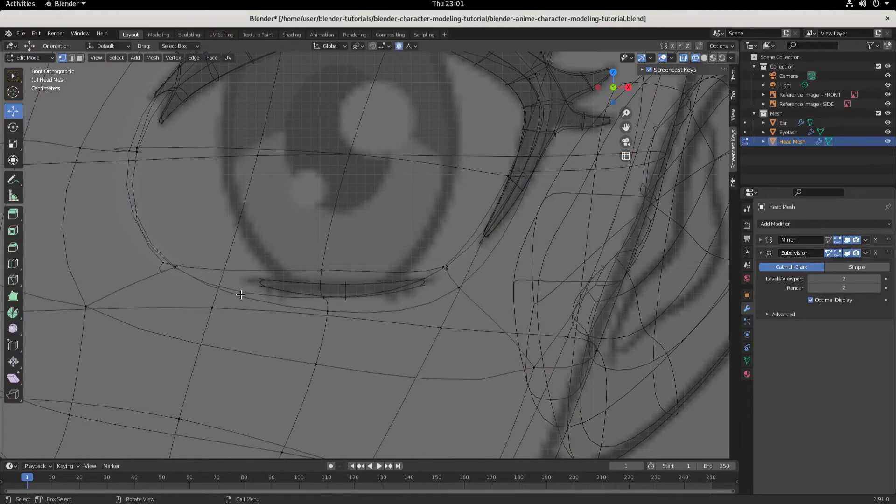
Step: Try moving the lower-lid vertices along Z, then undo the move
click(219, 292)
drag(191, 271, 283, 338)
key(g)
key(z)
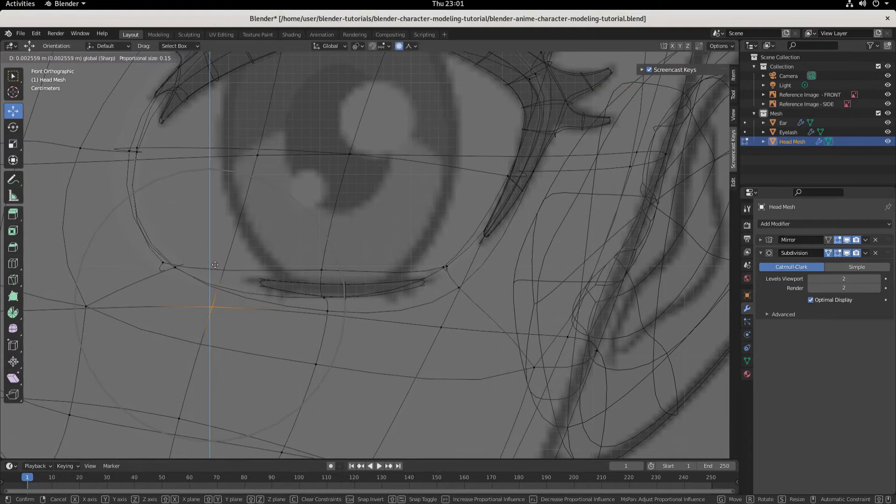
click(213, 271)
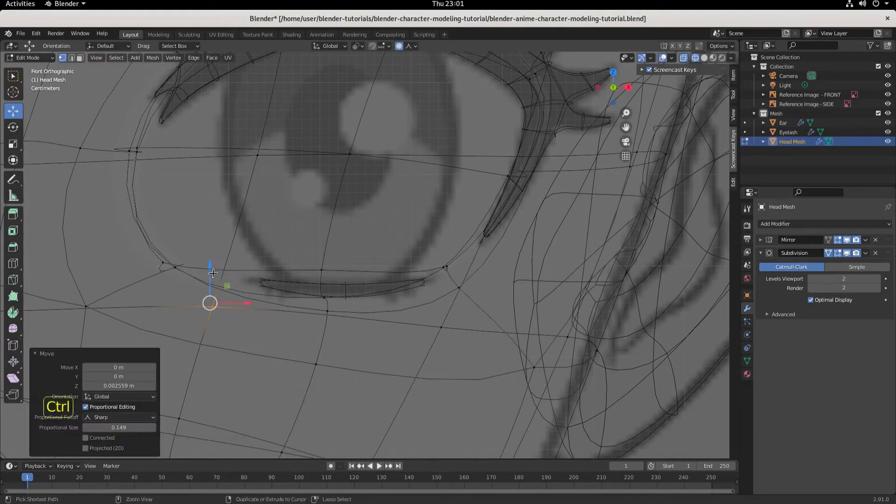
key(ctrl+z)
Step: Lower the lower-eyelid face strip 0.004937 m along Z beneath the lash, then deselect
click(684, 57)
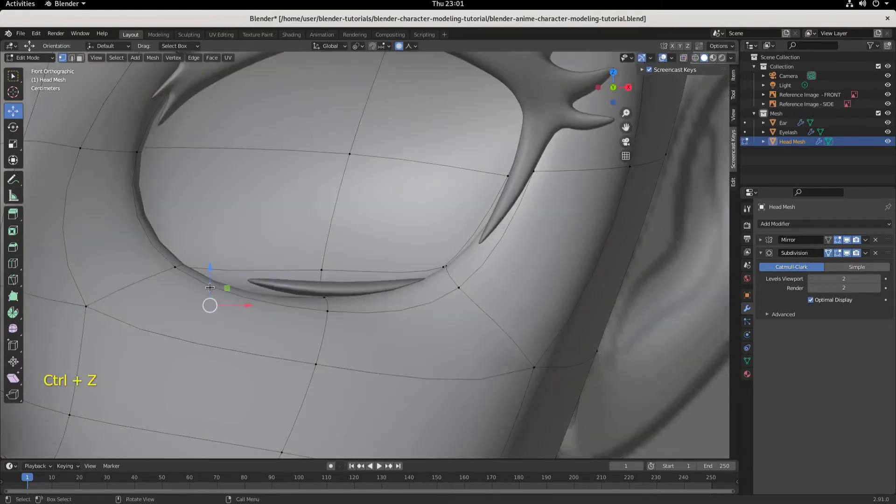
click(199, 277)
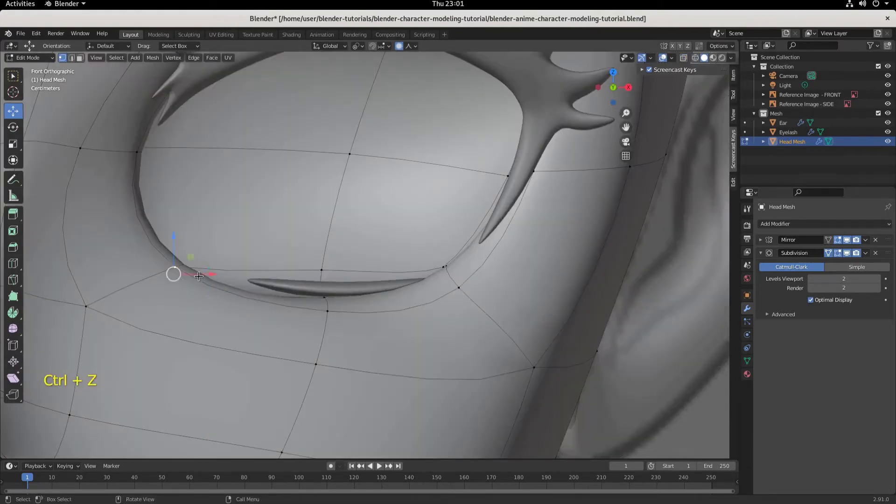
click(80, 57)
alt+click(217, 284)
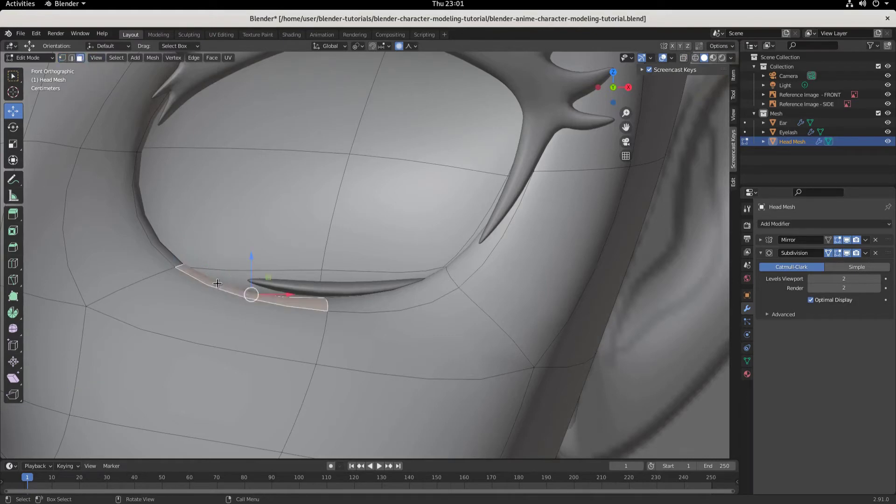
click(695, 58)
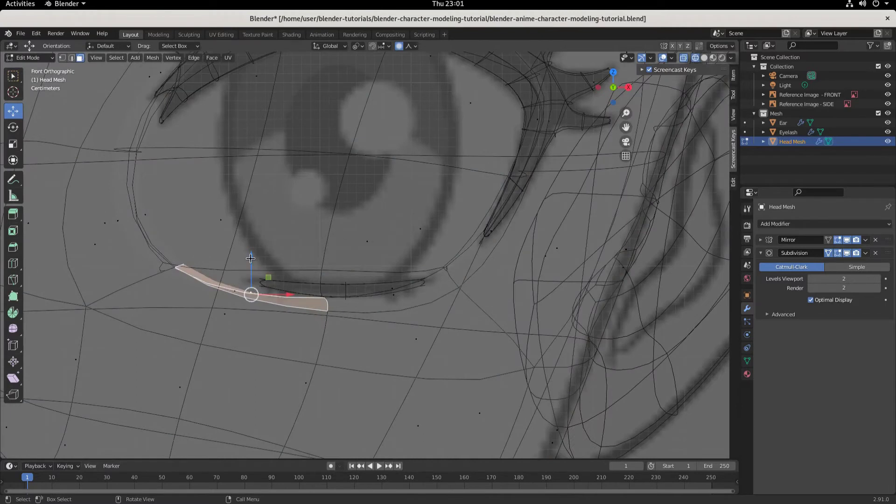
mouse_move(251, 258)
mouse_down()
mouse_move(258, 244)
mouse_move(250, 247)
mouse_up()
scroll(252, 247, down, 4)
click(375, 292)
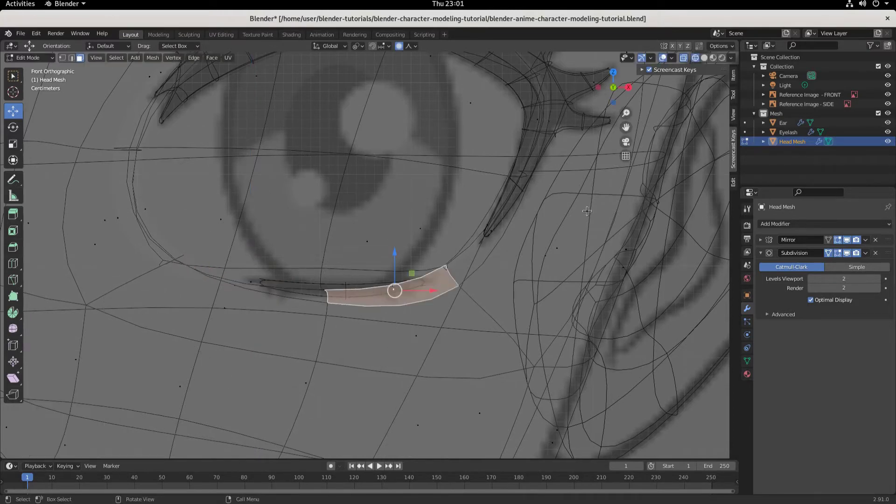
click(704, 57)
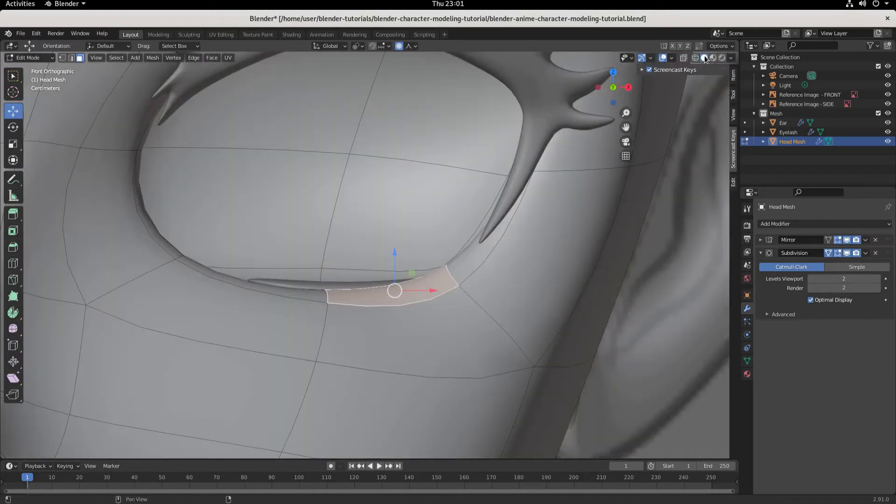
click(696, 59)
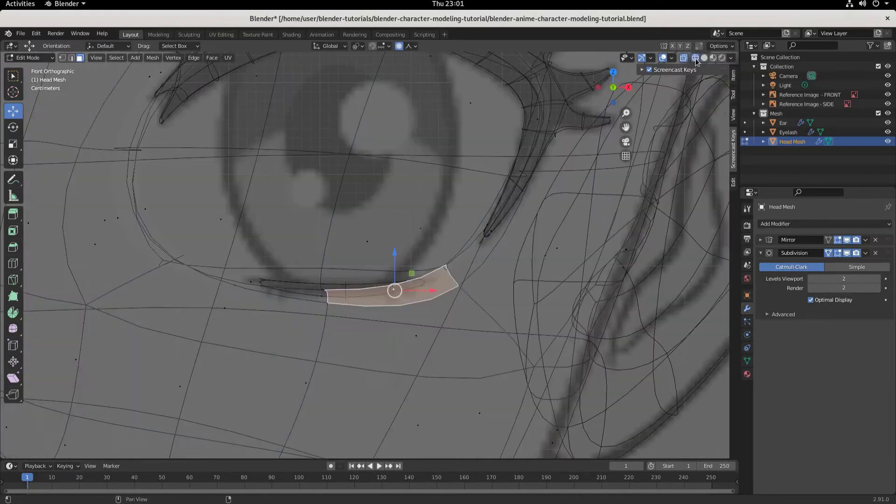
scroll(422, 290, up, 4)
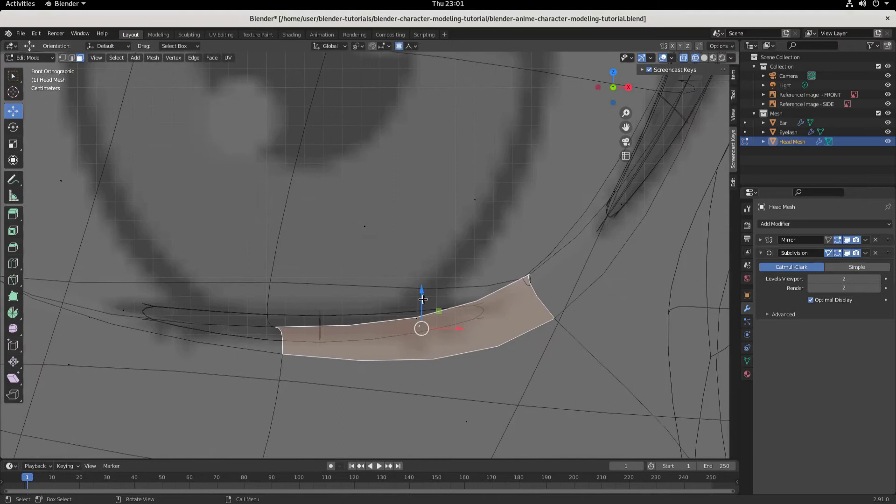
drag(421, 289, 434, 302)
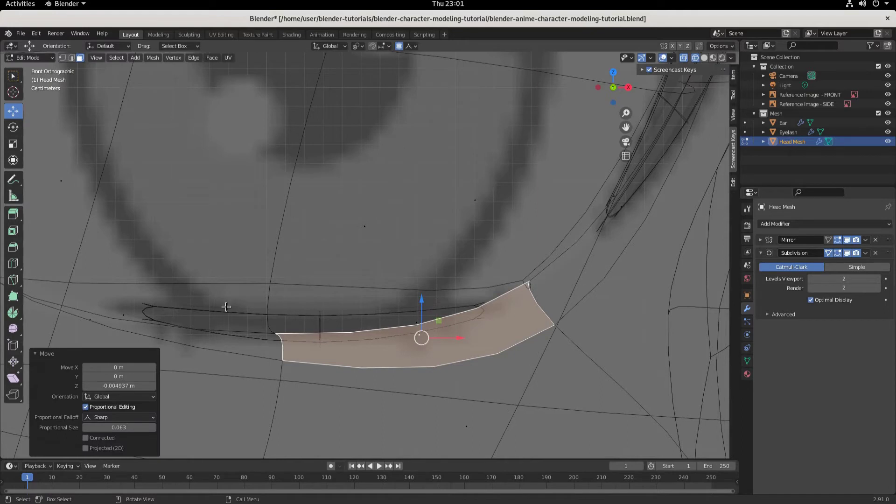
key(alt+a)
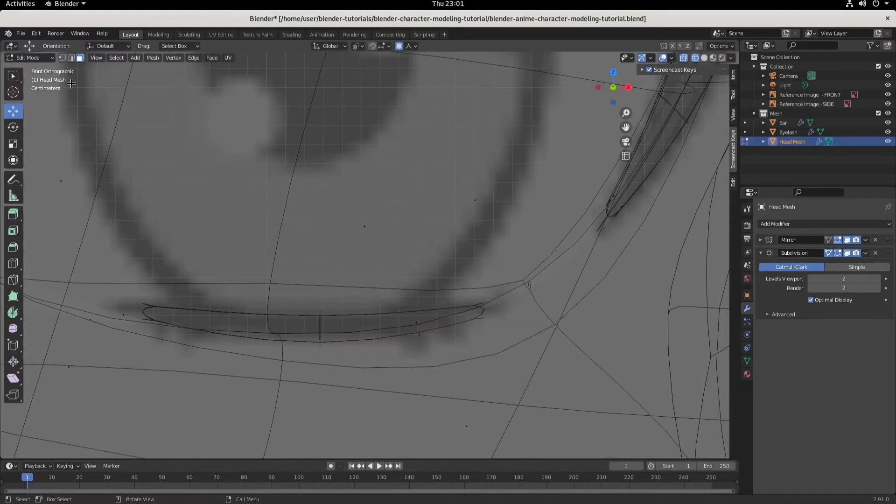
Step: Switch to the Eyelash object and enter its Edit Mode
click(789, 133)
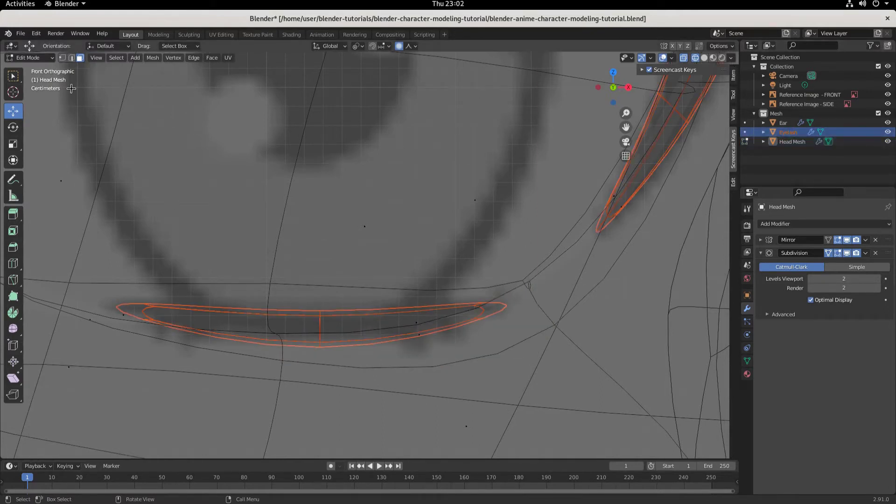
click(40, 56)
click(29, 68)
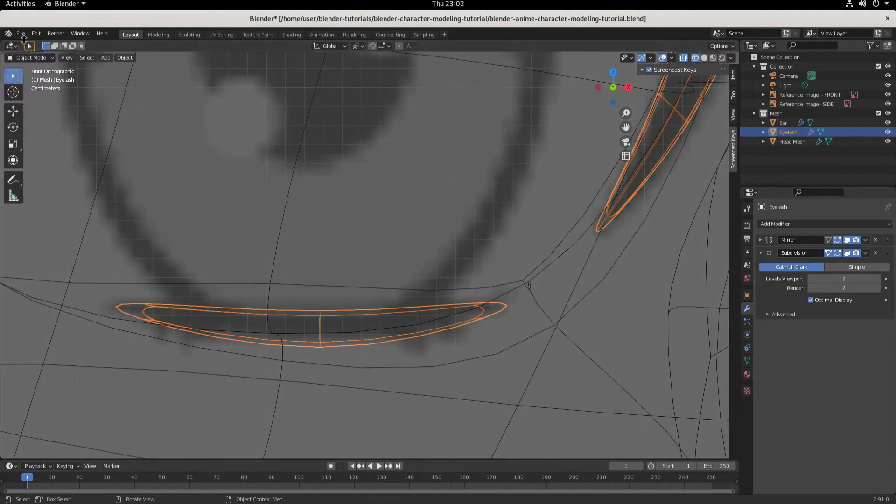
click(191, 310)
click(25, 58)
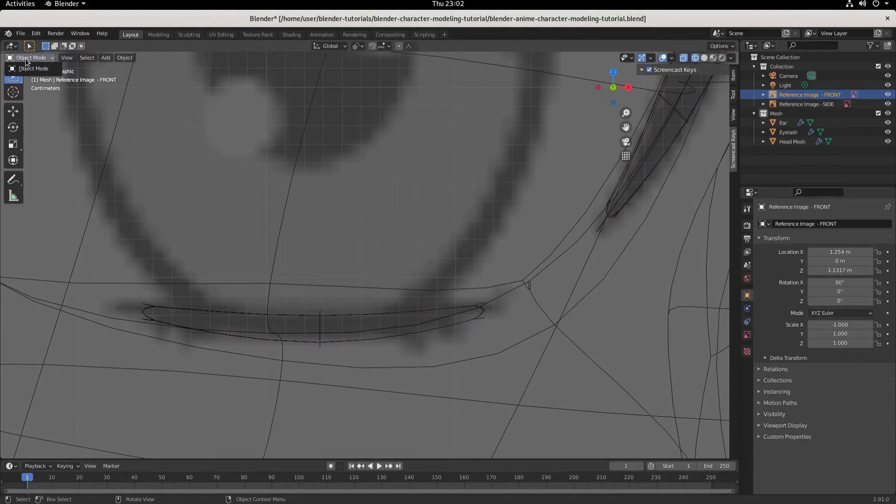
click(34, 69)
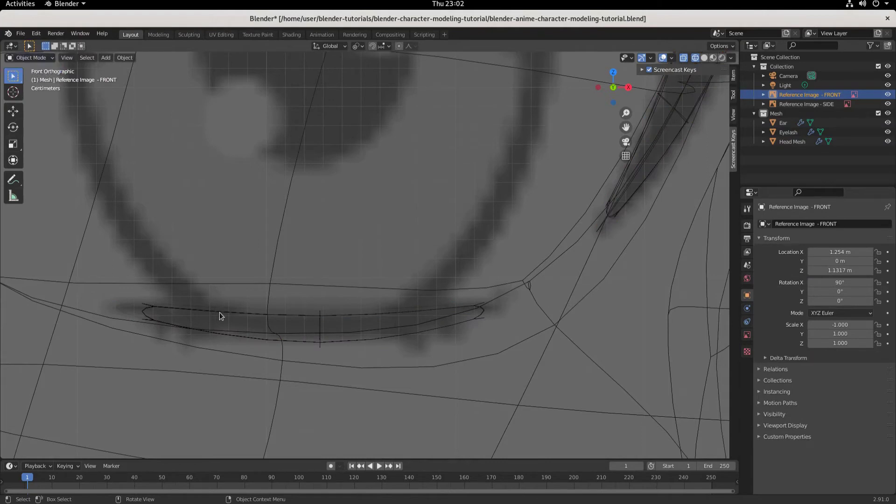
click(219, 313)
click(27, 57)
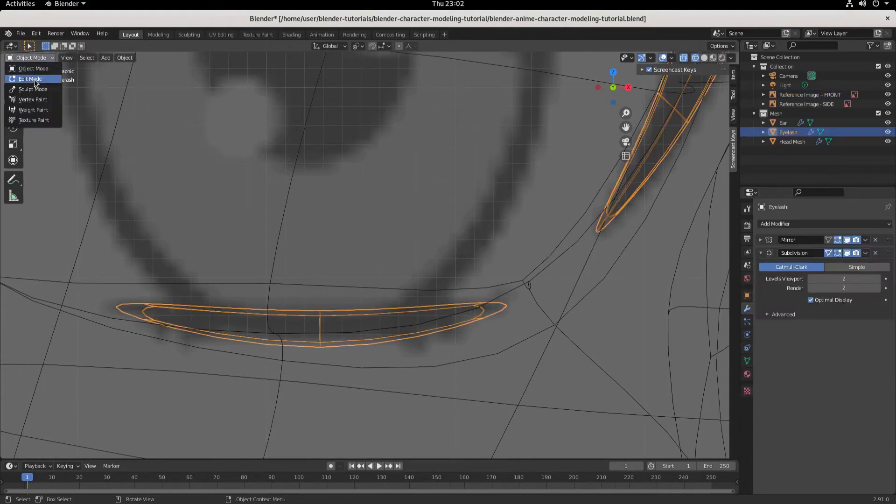
click(35, 79)
Step: In solid front view, nudge the lash's left tip face slightly along X
click(140, 309)
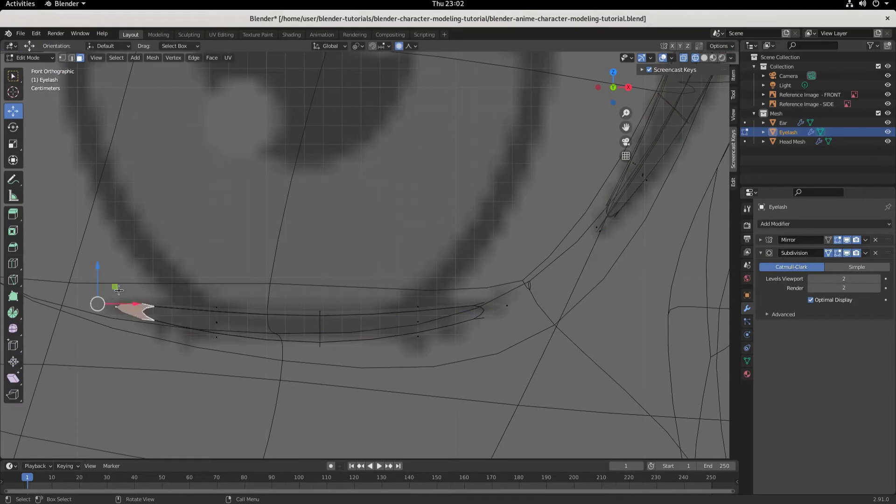
key(shift+z)
mouse_move(426, 301)
middle_down()
mouse_move(392, 357)
mouse_move(410, 318)
middle_up()
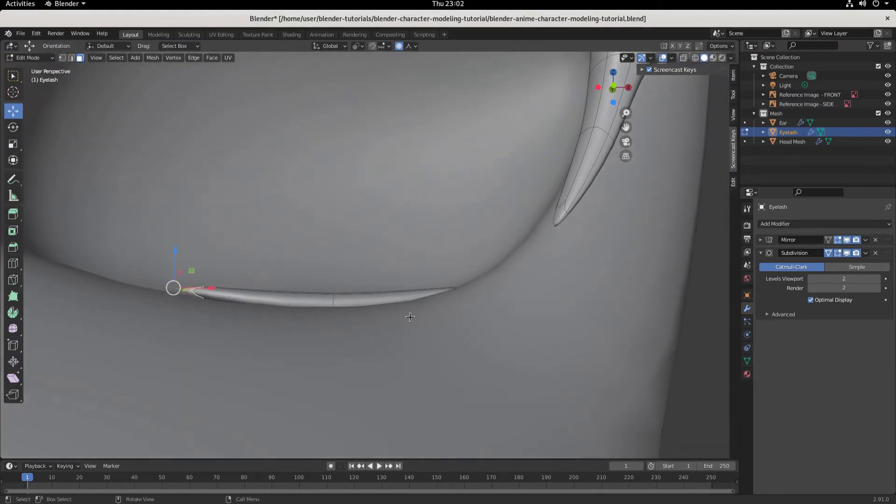
key(KP_1)
scroll(467, 334, up, 3)
scroll(177, 341, down, 1)
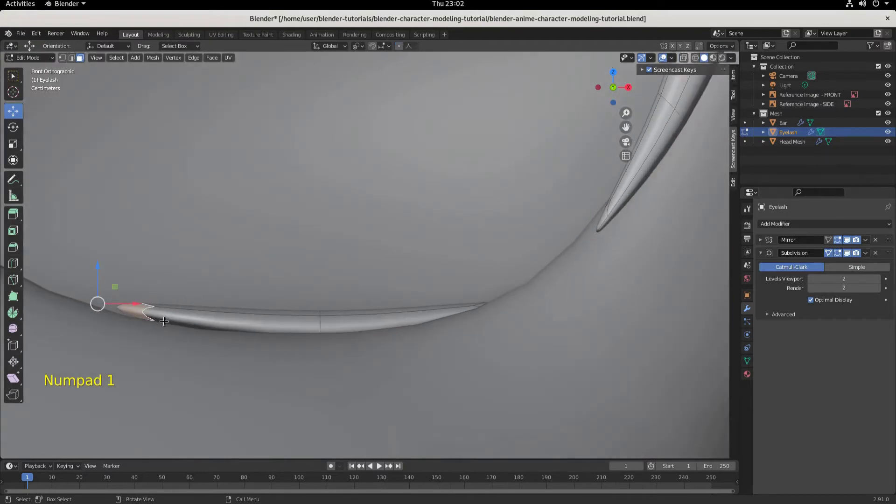
drag(132, 305, 125, 306)
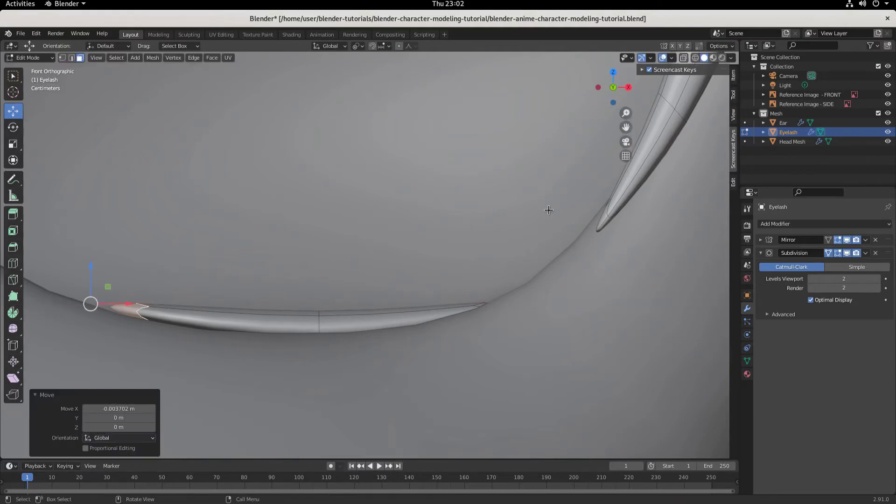
click(468, 302)
Step: Rotate the lower lash's outer tip faces 52° and raise them 0.00469 m along Z
drag(451, 289, 493, 317)
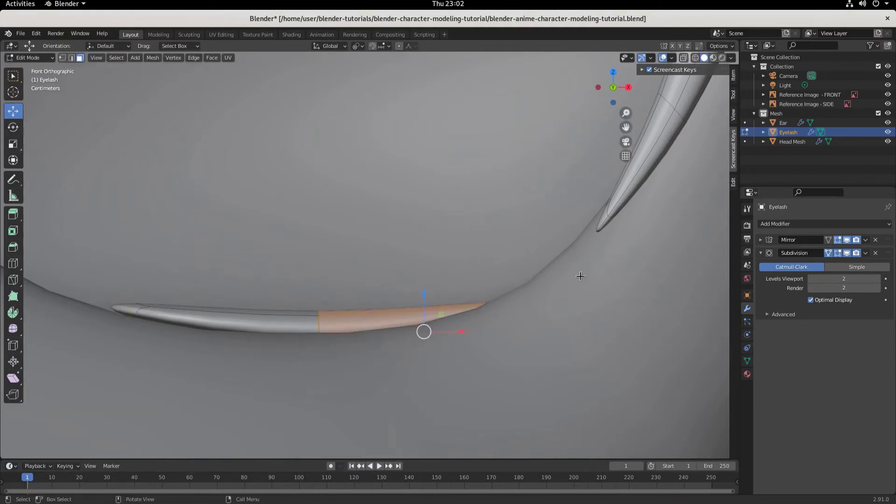
click(696, 57)
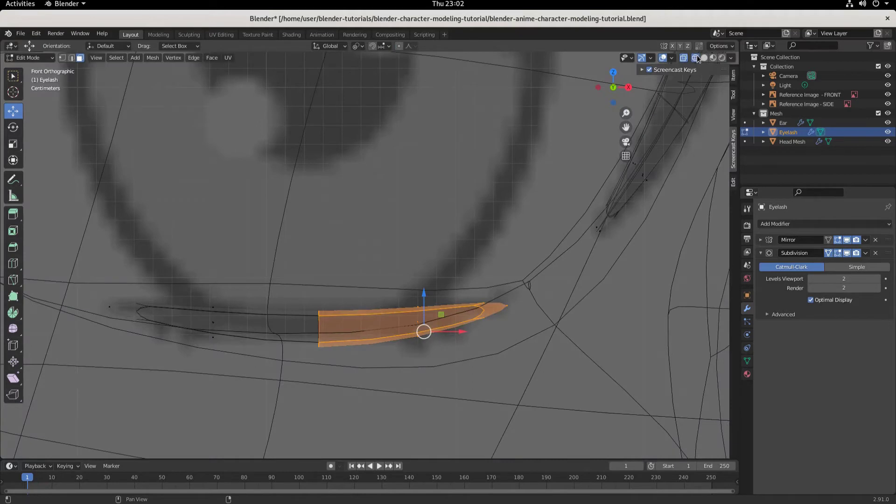
click(471, 313)
drag(459, 296, 503, 326)
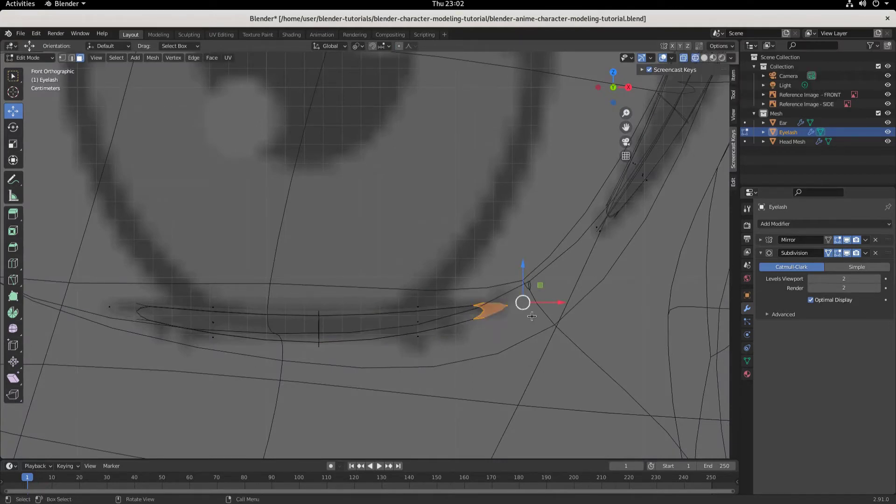
key(r)
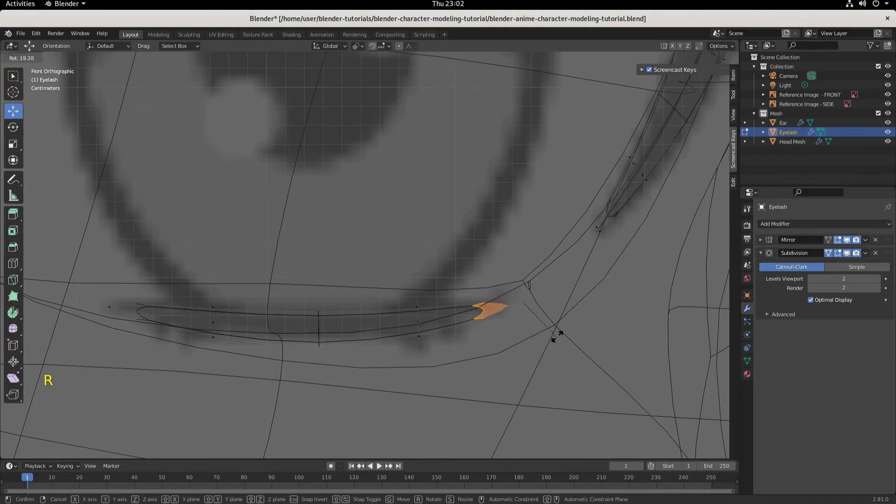
click(576, 314)
drag(525, 267, 510, 253)
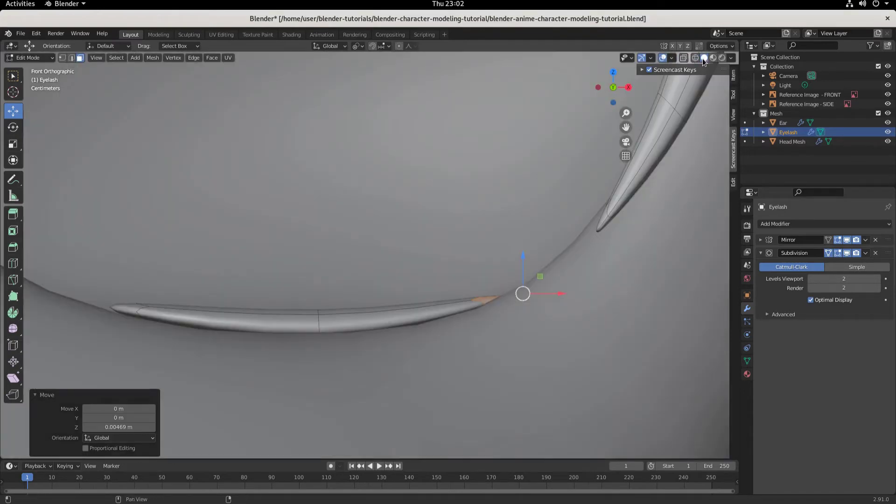
Step: In solid shading, view the face from below and pick a lower lash face
click(704, 57)
scroll(423, 356, down, 9)
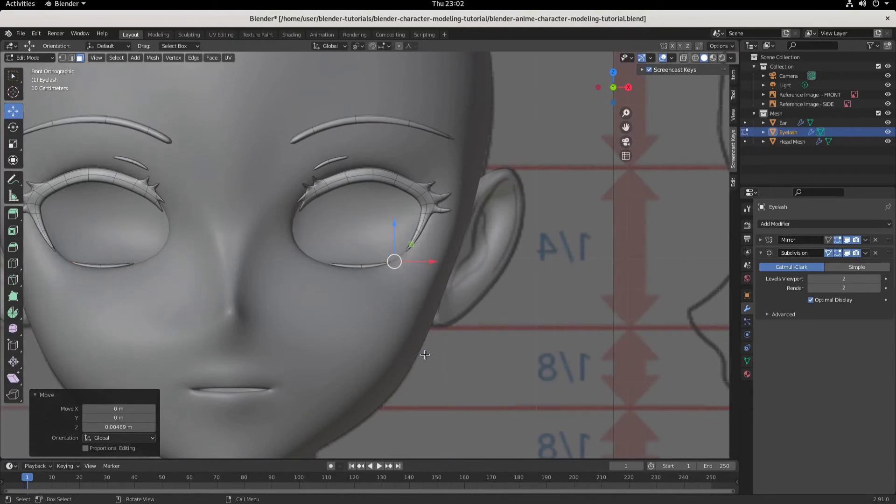
scroll(425, 355, up, 2)
middle_drag(457, 318, 380, 362)
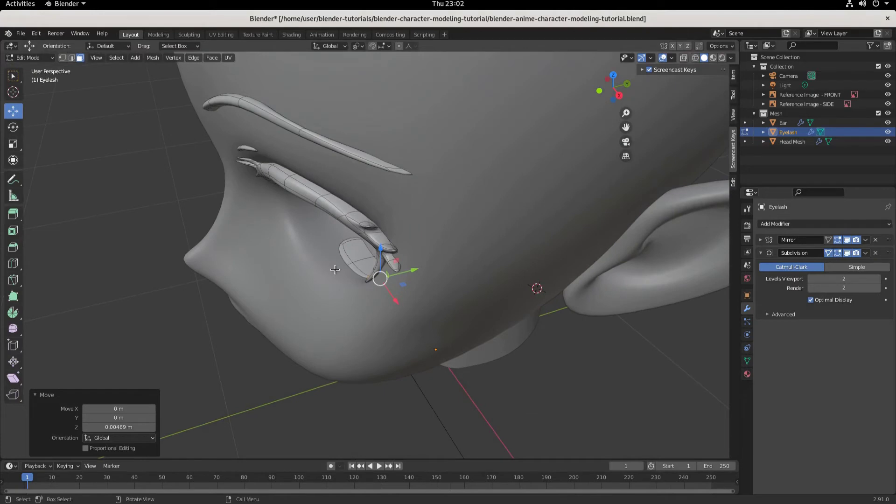
click(357, 261)
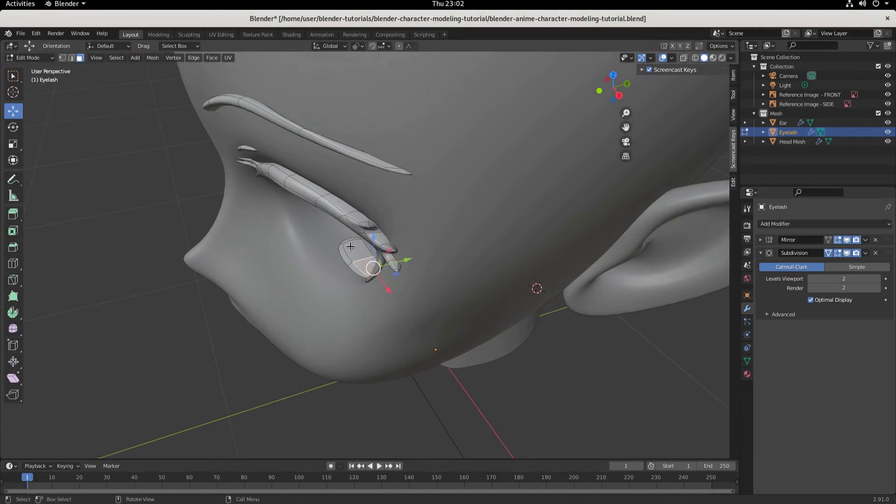
Step: Select the whole linked lower lash strip and slide it along Y in Right Ortho
key(l)
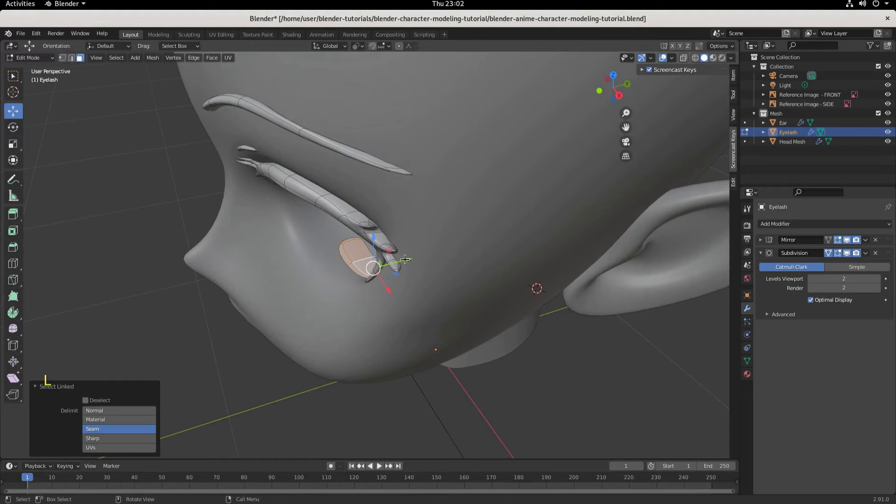
drag(405, 260, 399, 264)
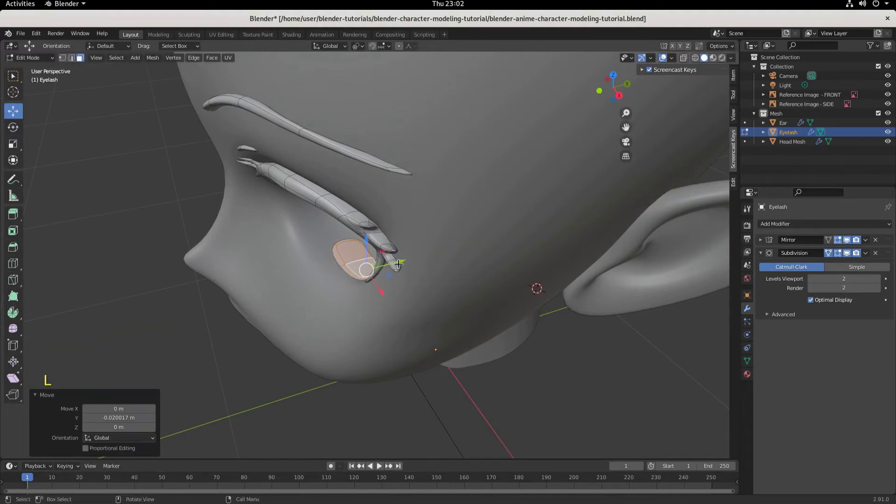
middle_drag(414, 322, 427, 289)
key(KP_3)
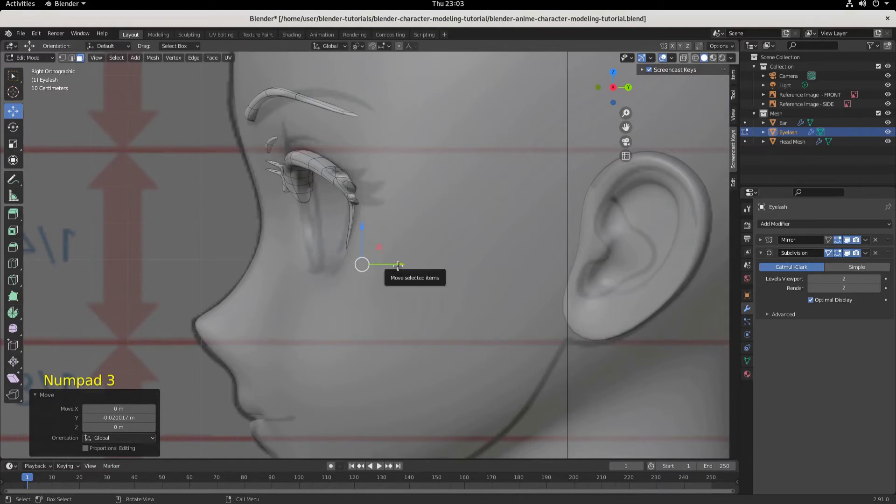
drag(395, 264, 364, 274)
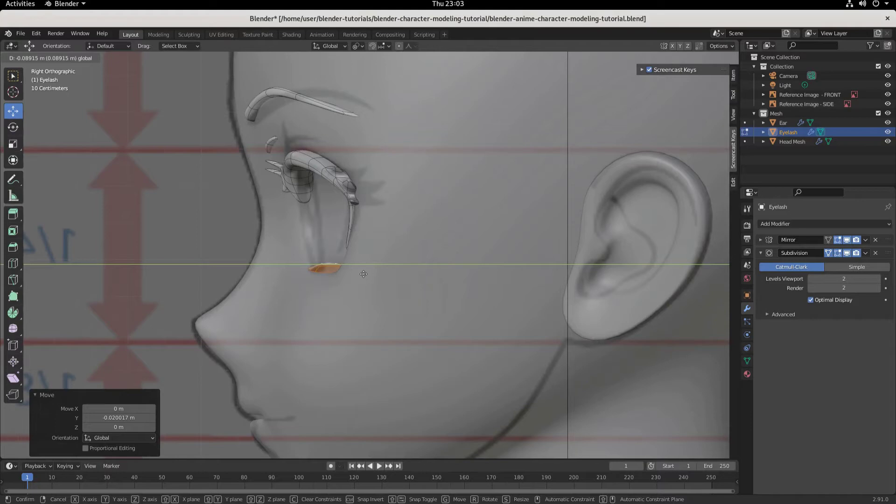
drag(365, 273, 365, 276)
Step: Slide the strip forward onto the eyelid for a 0.020506 m Y shift, checked from the side
mouse_move(364, 300)
middle_down()
mouse_move(362, 344)
mouse_move(363, 310)
mouse_move(404, 309)
mouse_move(420, 278)
mouse_move(424, 307)
mouse_move(632, 278)
mouse_move(390, 307)
mouse_move(378, 289)
middle_up()
drag(342, 281, 356, 280)
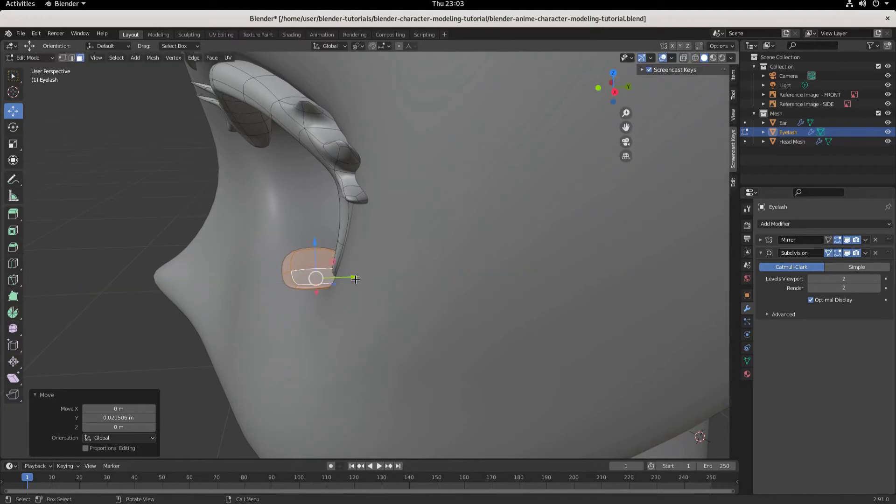
scroll(339, 307, down, 2)
key(KP_3)
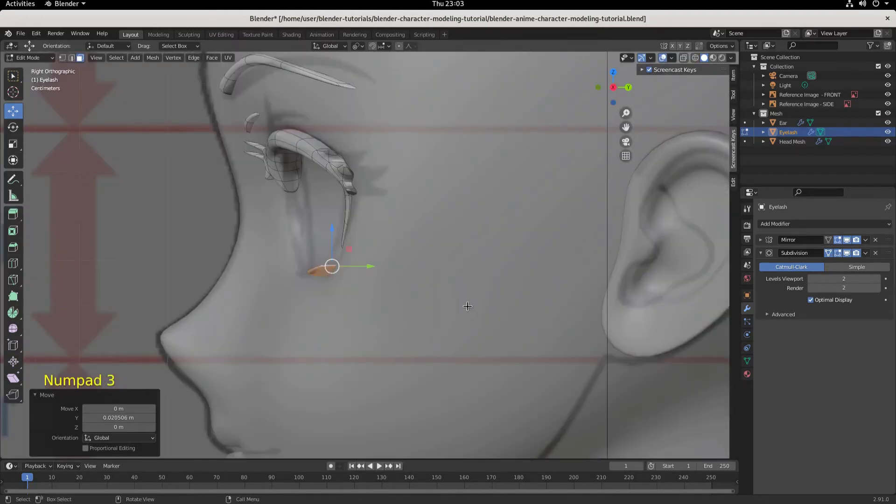
scroll(200, 109, down, 1)
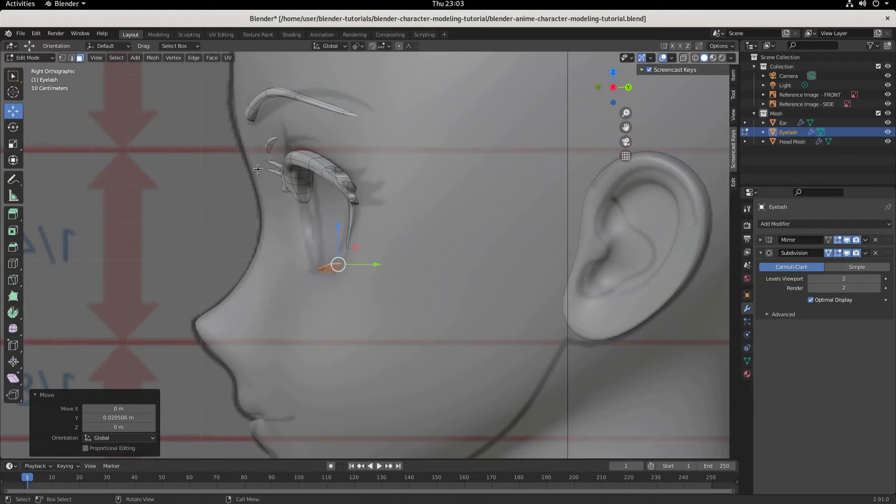
scroll(331, 293, down, 1)
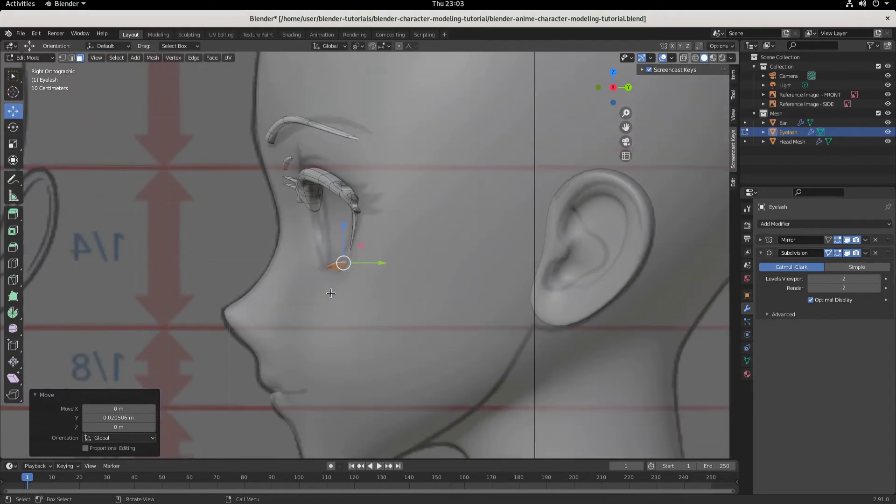
key(KP_1)
scroll(398, 294, up, 4)
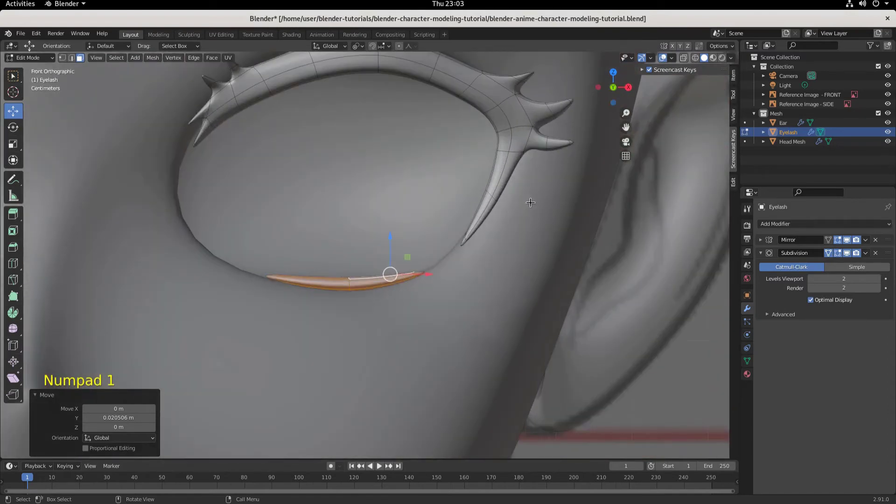
Step: In see-through view, add loop cuts across the lower lash near its inner end
click(684, 57)
scroll(403, 376, up, 4)
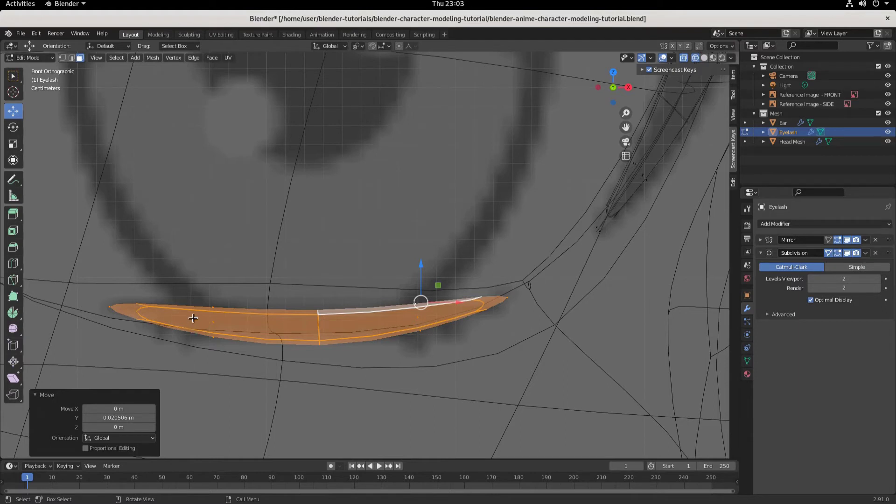
key(ctrl+r)
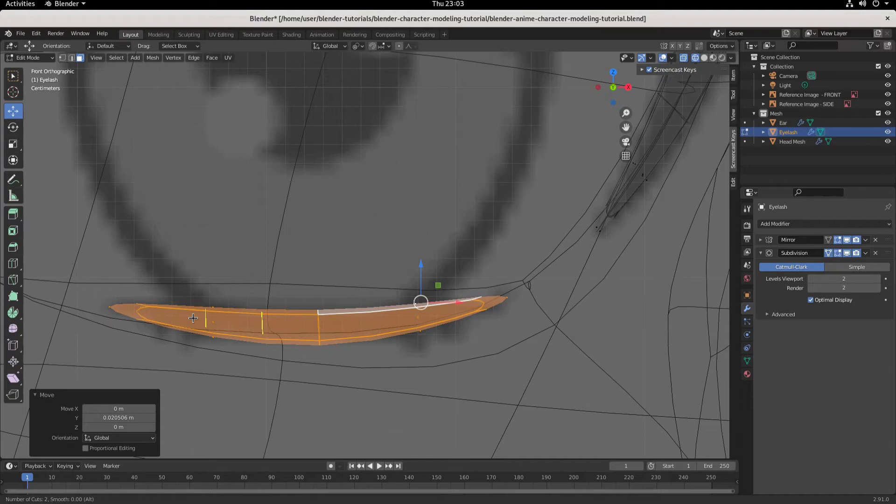
click(193, 318)
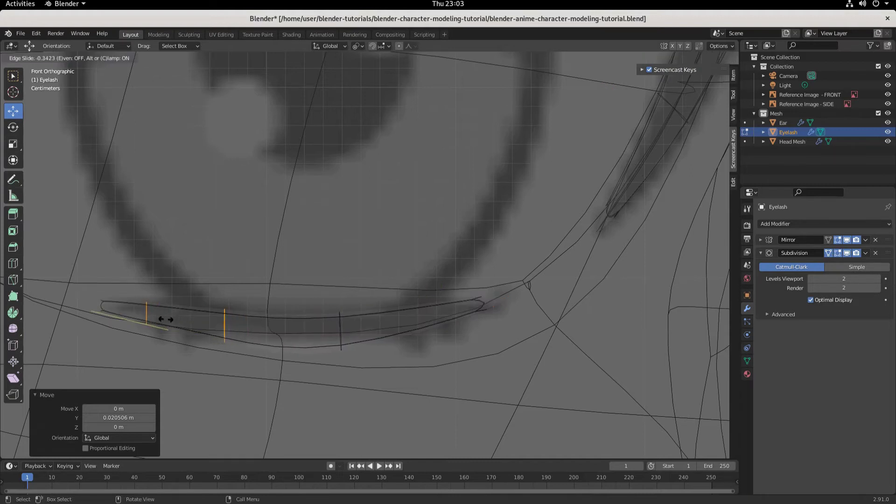
click(175, 324)
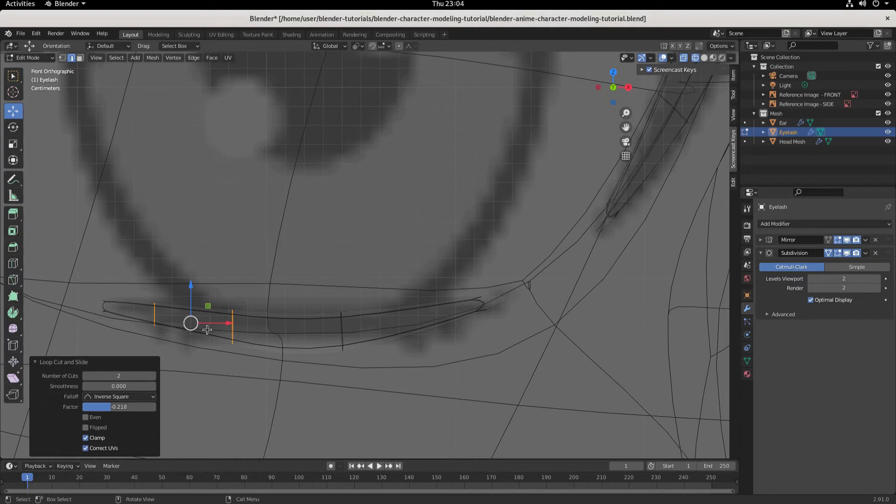
key(ctrl+r)
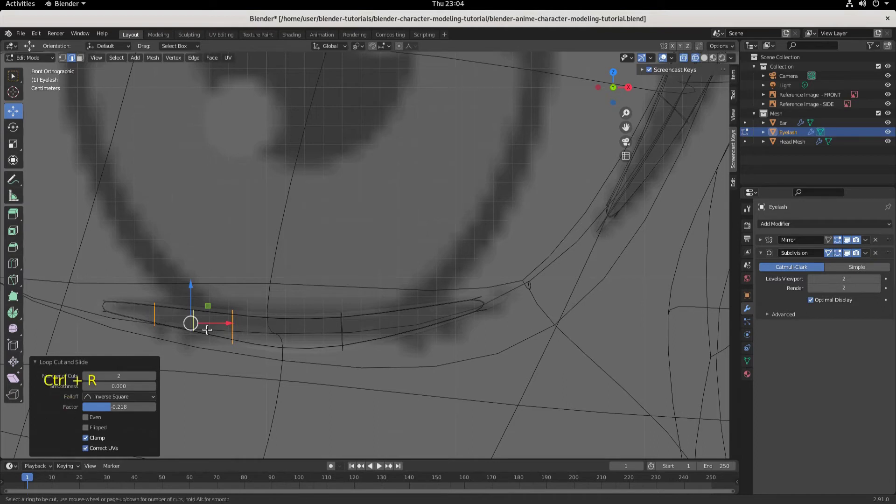
click(207, 330)
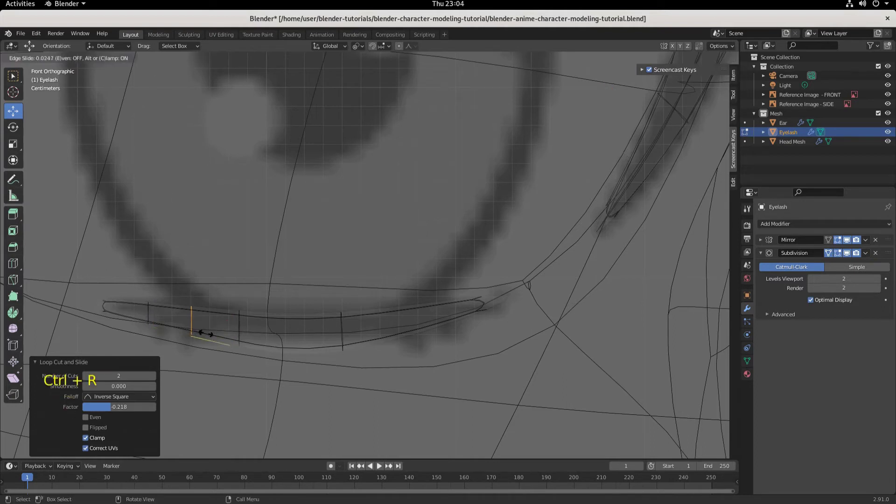
click(205, 329)
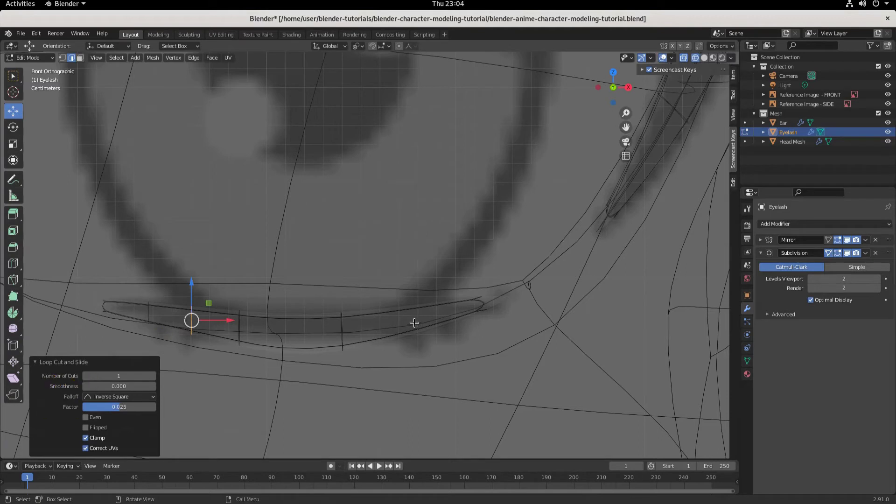
Step: Add more loop cuts near the strip's outer right end
key(ctrl+r)
scroll(414, 323, up, 1)
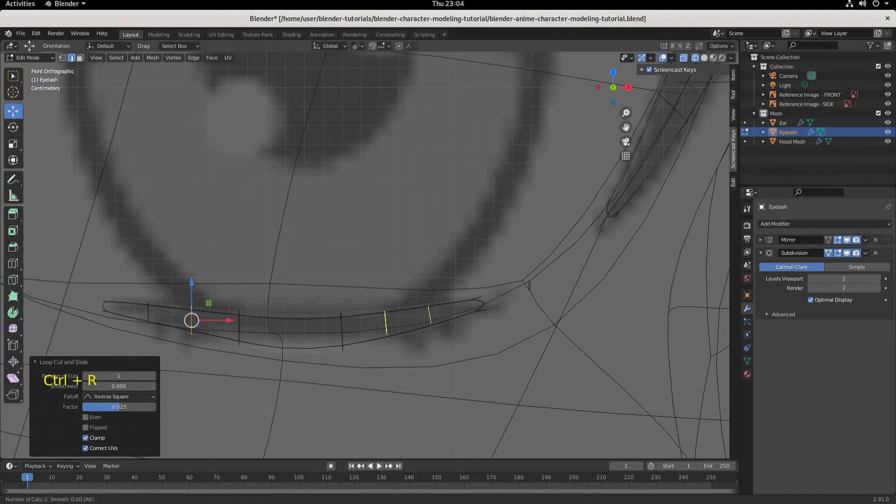
click(415, 322)
click(424, 324)
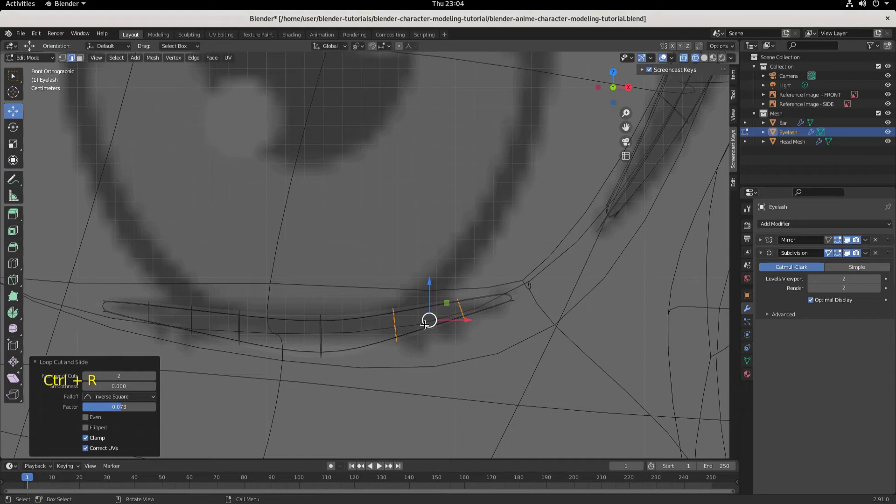
key(ctrl+r)
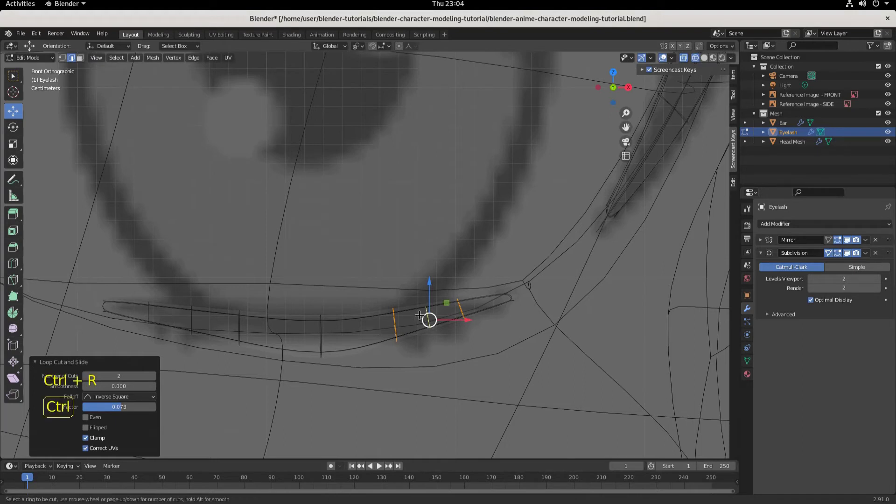
click(419, 316)
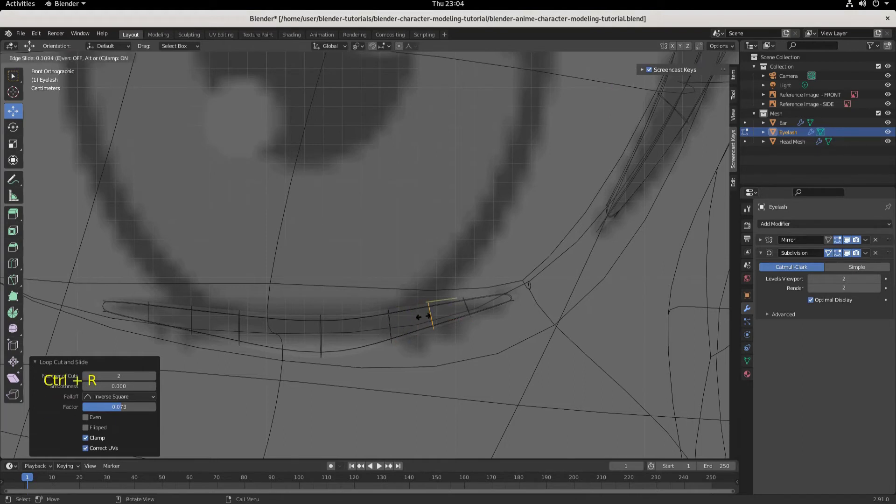
click(423, 316)
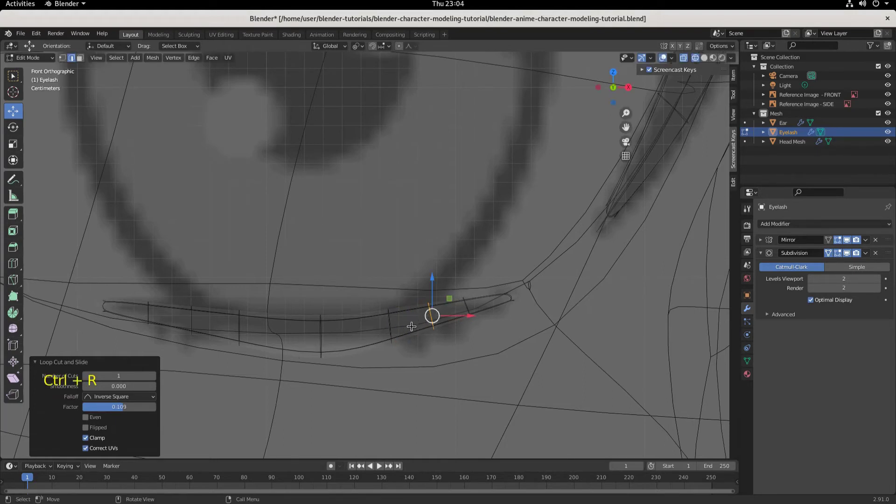
Step: Extrude two faces near each end of the lower strip with Extrude Individual Faces, left in place
click(80, 57)
click(165, 322)
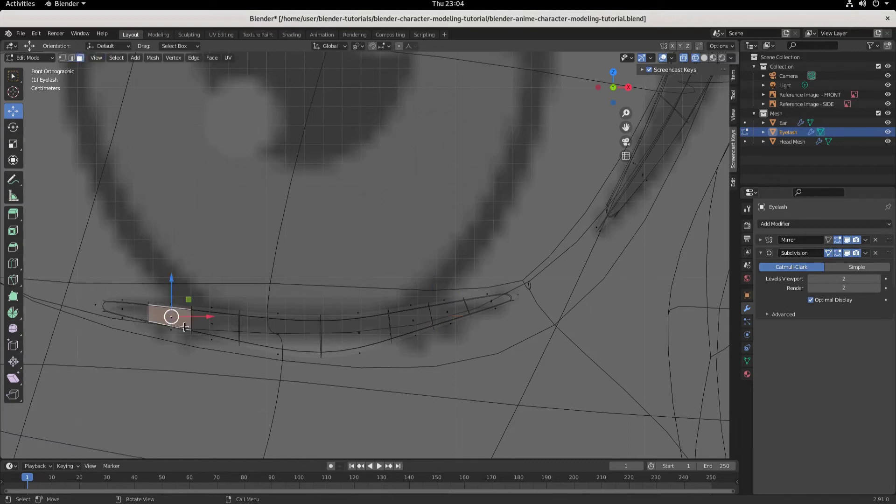
shift+click(222, 329)
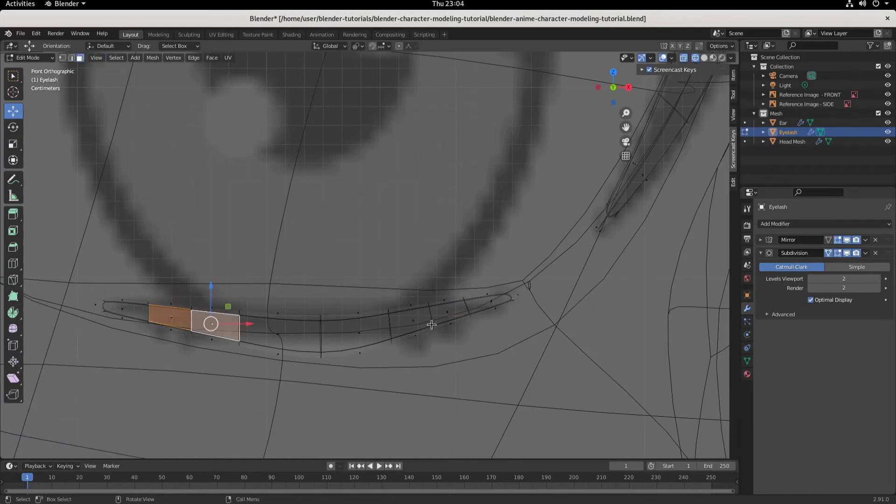
shift+click(418, 317)
shift+click(442, 310)
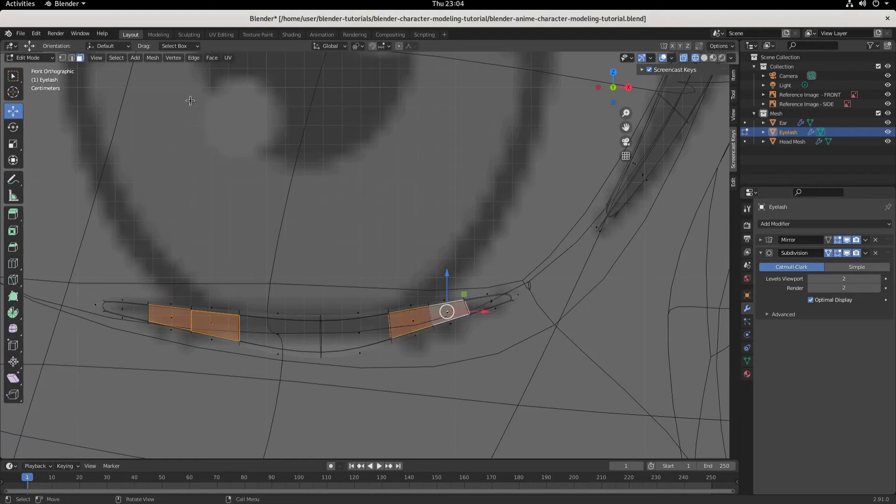
scroll(218, 295, down, 4)
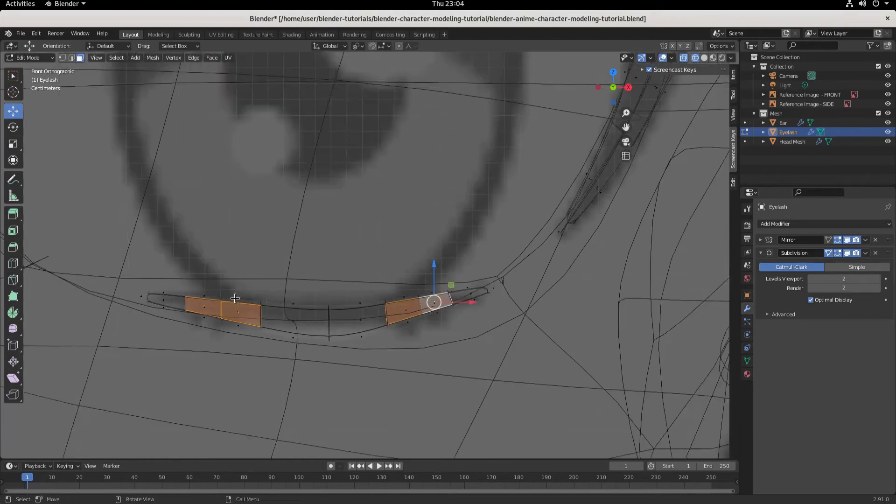
scroll(261, 309, up, 2)
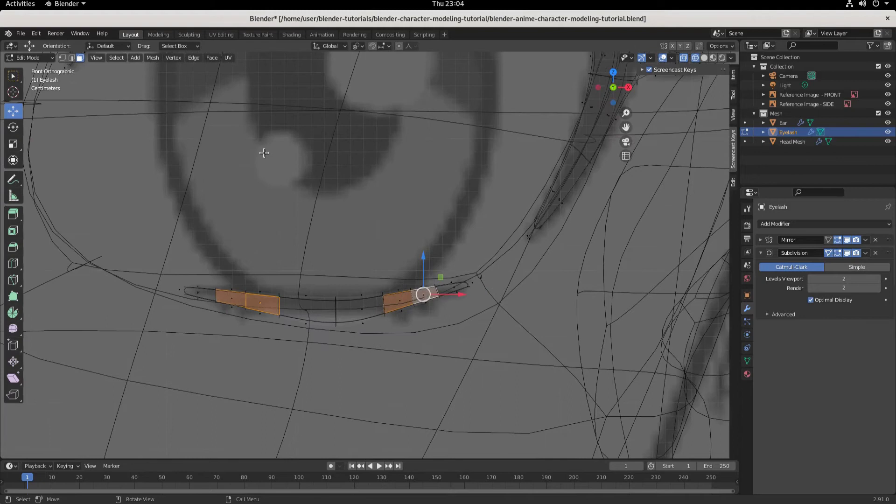
click(212, 58)
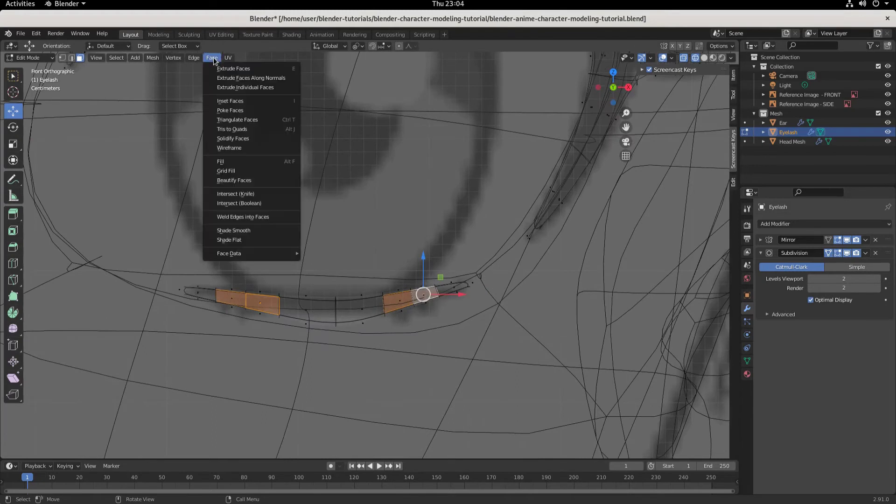
click(240, 87)
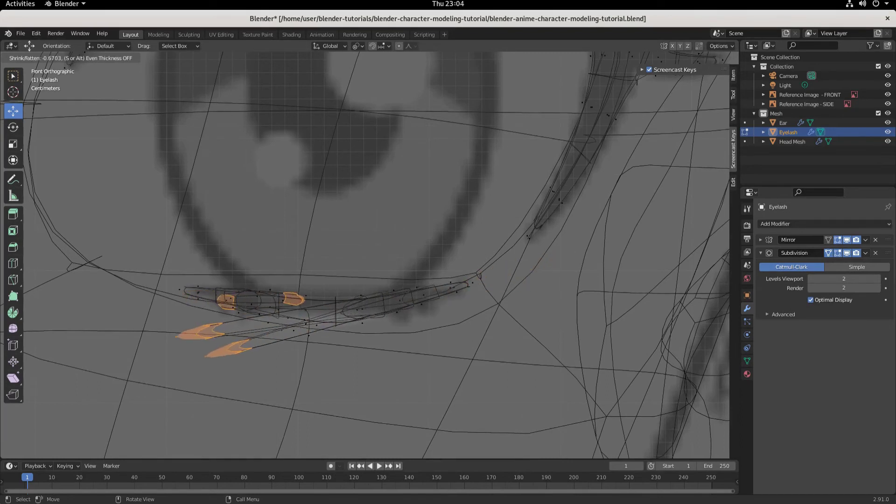
key(Escape)
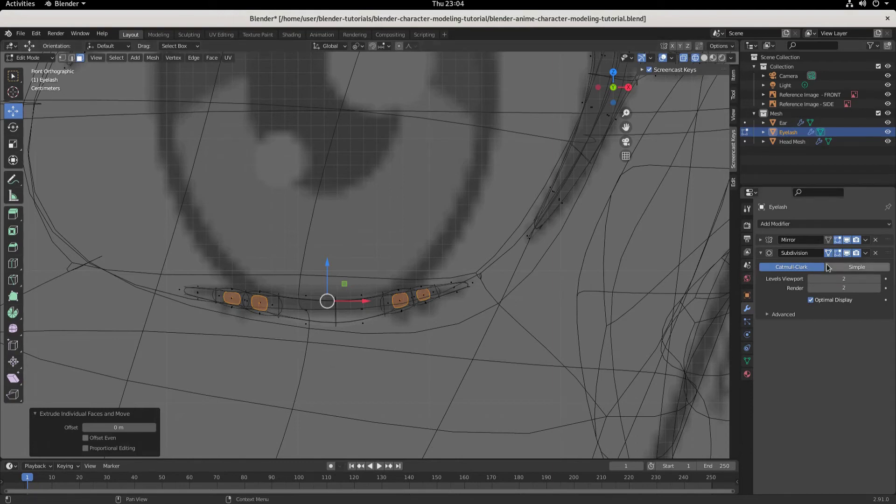
Step: Switch the eyelash Subdivision modifier to Simple and inspect it from the front
click(846, 268)
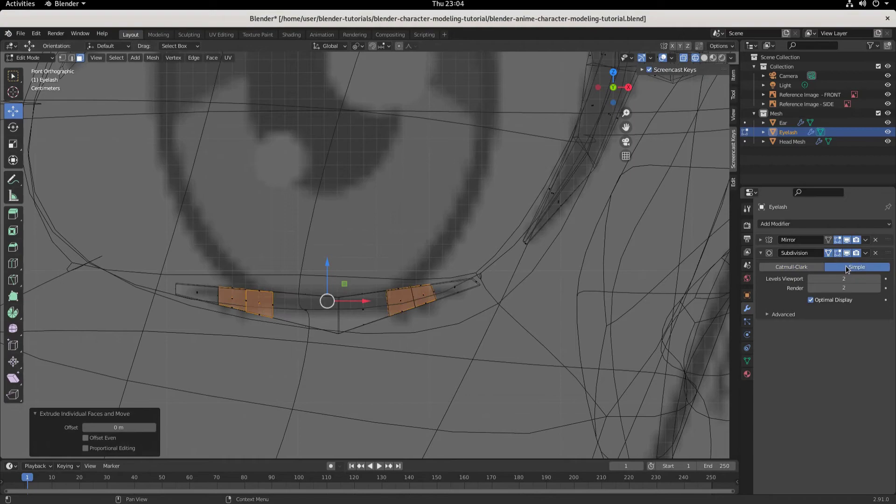
middle_drag(308, 345, 317, 376)
middle_drag(411, 340, 429, 359)
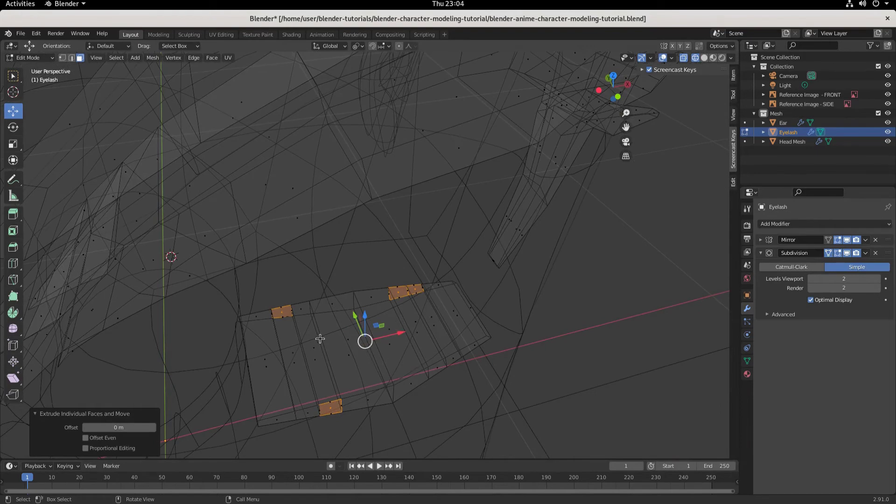
key(KP_1)
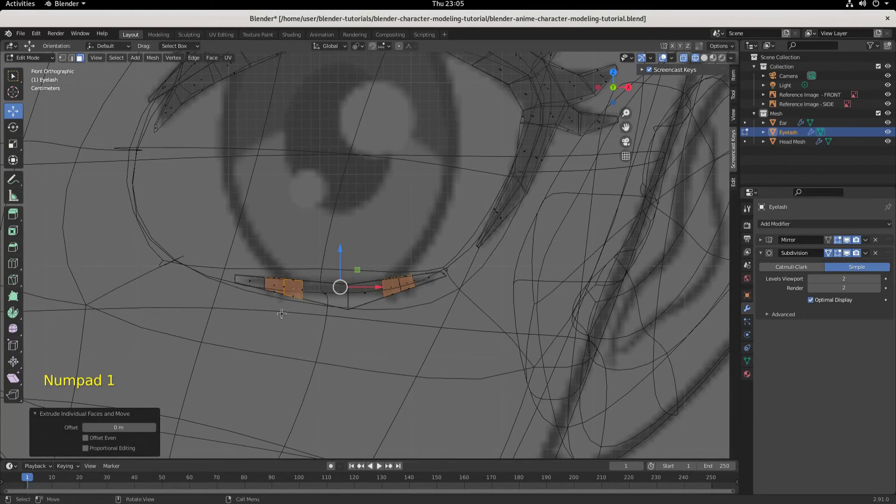
Step: Select a pair of neighbouring faces at the lash strip's lower left
middle_drag(283, 314, 283, 332)
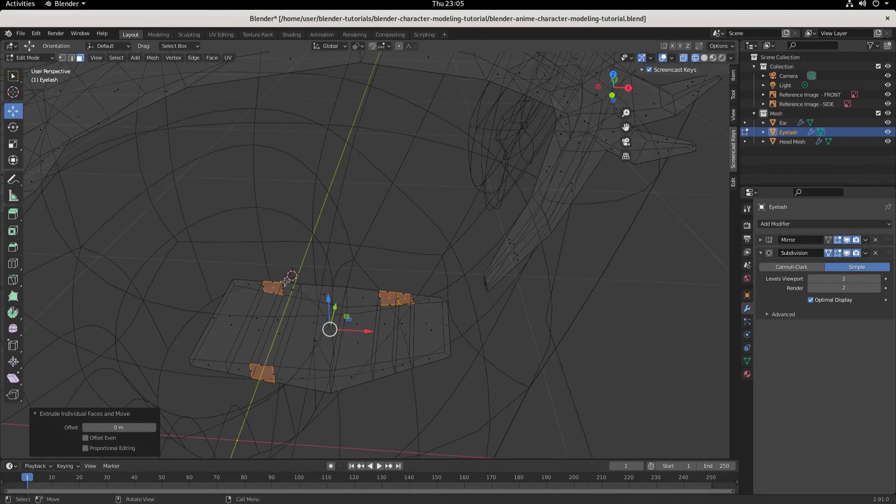
click(245, 370)
click(239, 369)
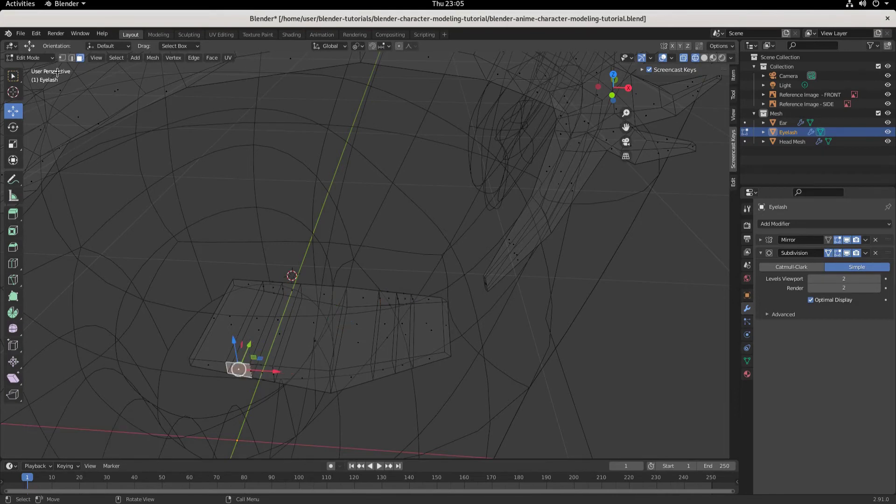
key(shift)
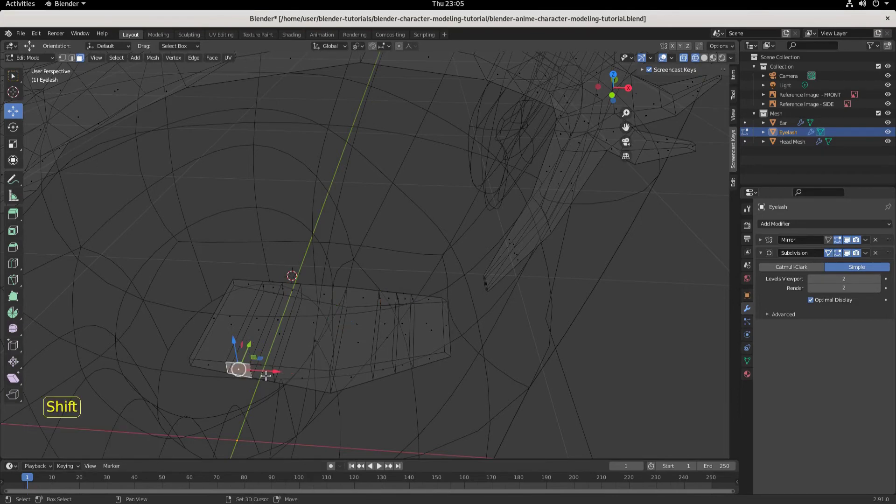
shift+click(267, 377)
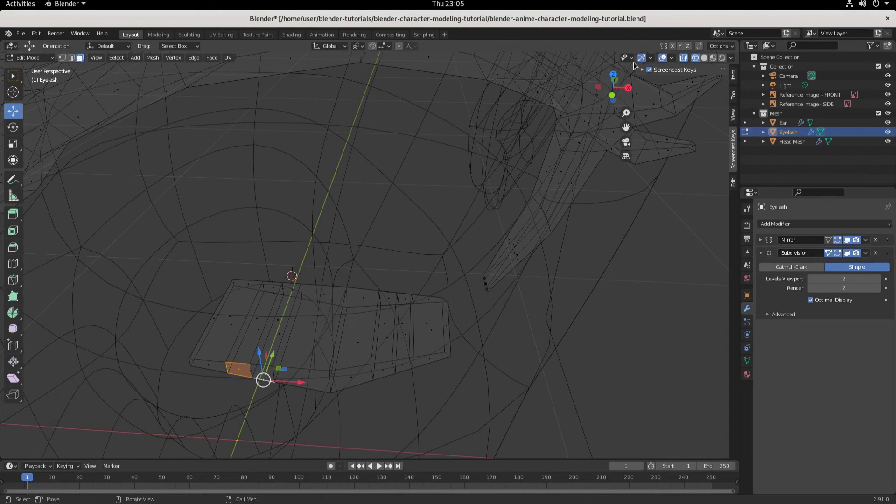
Step: Undo the previous change and select two faces near each end of the lower lash strip
click(703, 57)
scroll(382, 402, up, 3)
scroll(381, 403, down, 3)
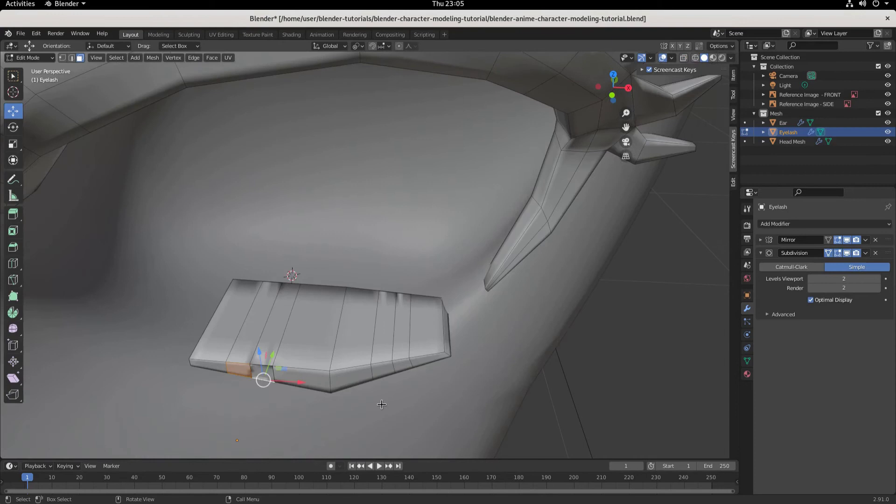
middle_drag(381, 403, 387, 391)
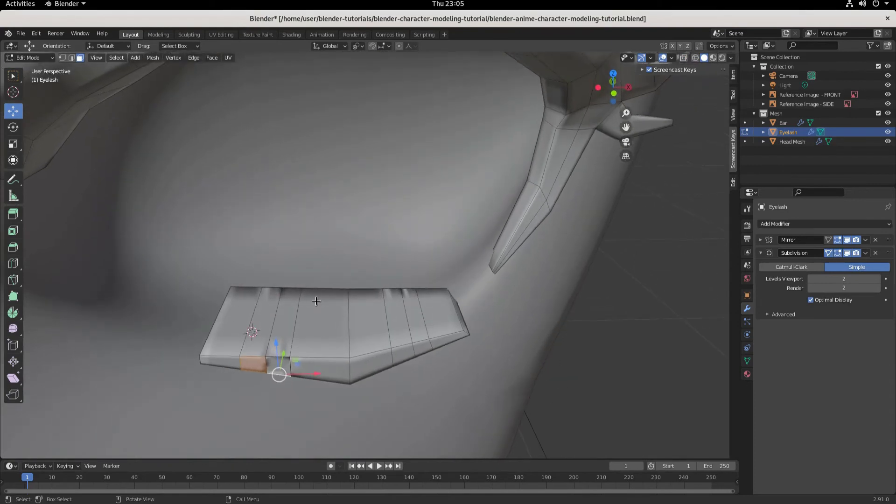
key(ctrl+z)
key(ctrl+z)
key(ctrl+z)
key(ctrl+z)
key(ctrl+z)
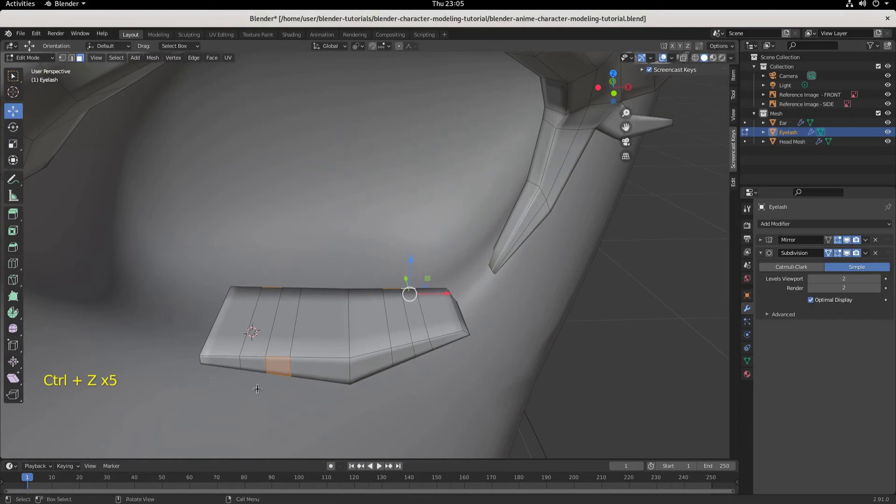
click(252, 367)
shift+click(280, 370)
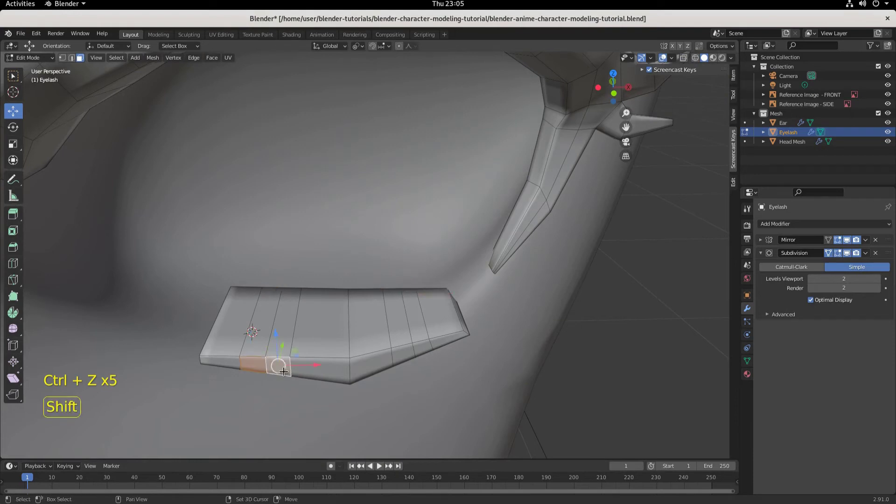
shift+click(424, 350)
shift+click(407, 353)
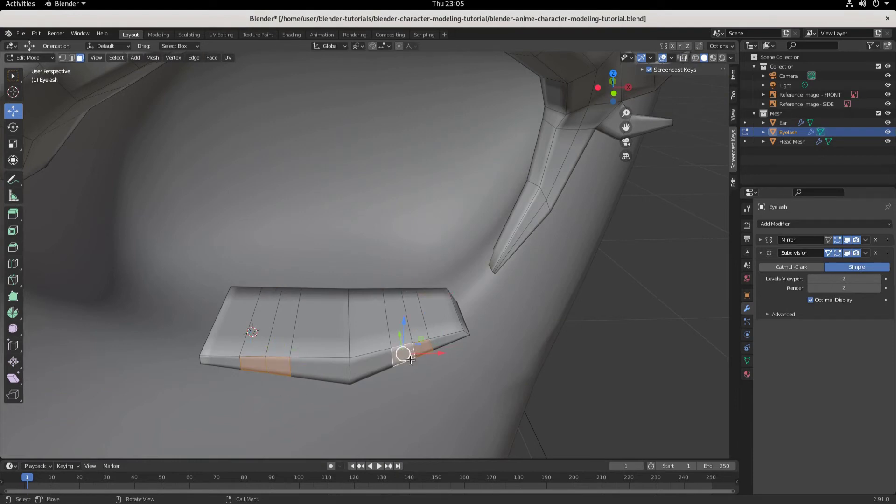
Step: Extrude the four selected faces individually, viewed from the front in wireframe
click(696, 59)
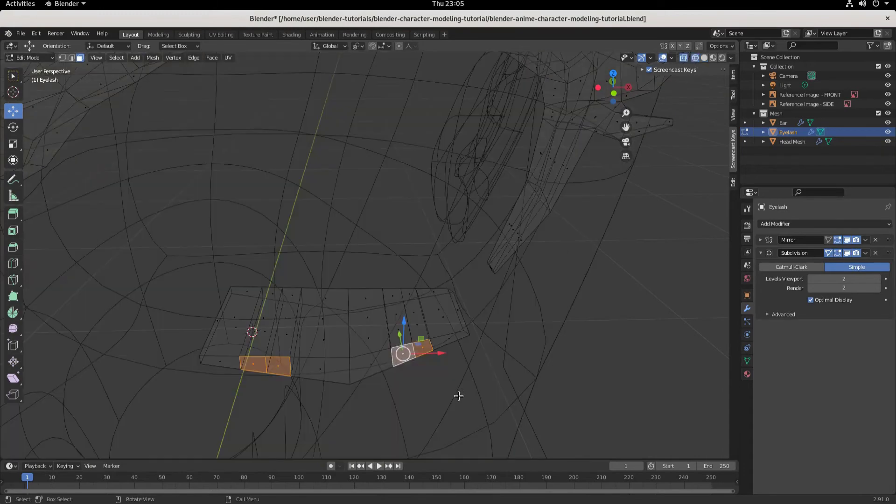
middle_drag(458, 396, 456, 356)
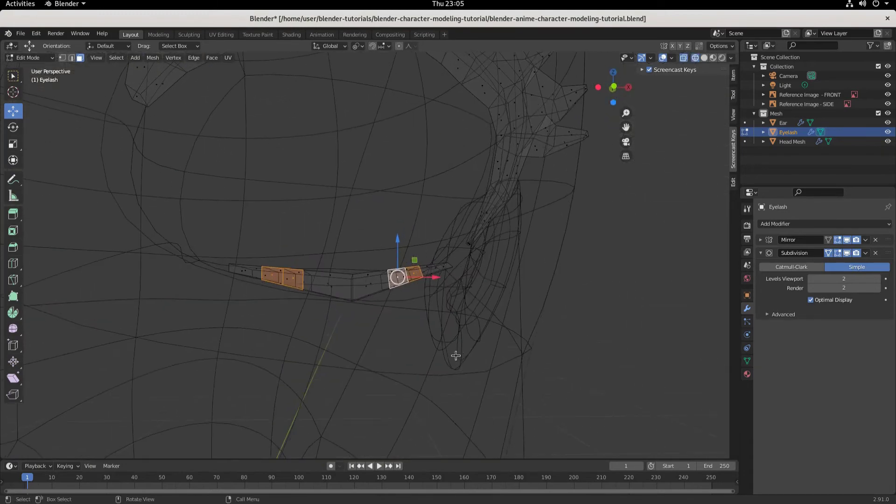
key(KP_1)
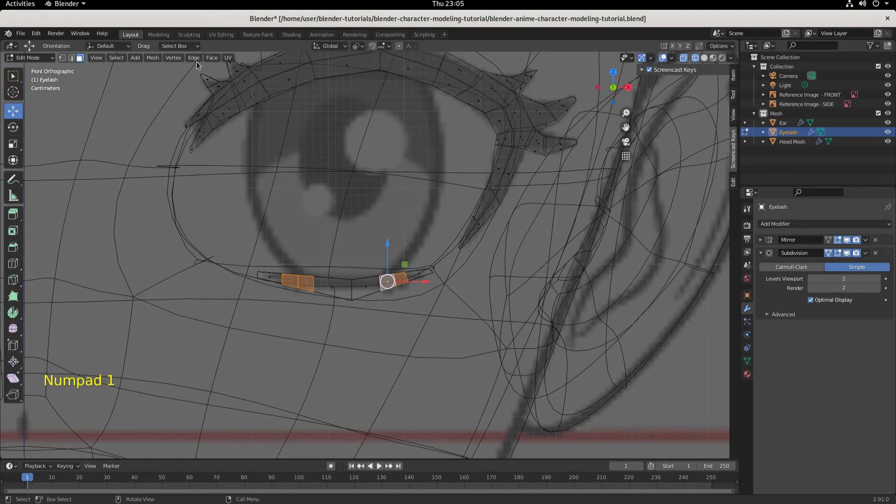
click(211, 58)
click(223, 86)
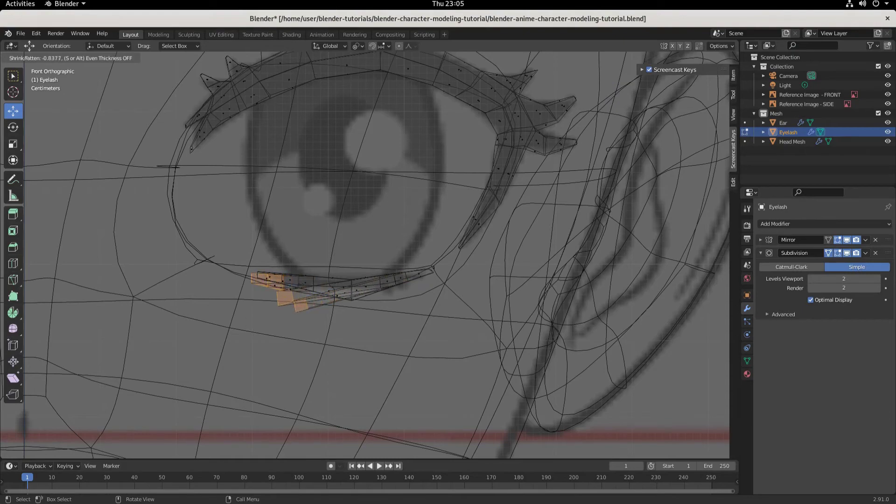
Step: Confirm the extrusion, test moving the lash tip faces along Y and Z, then undo those moves
click(398, 268)
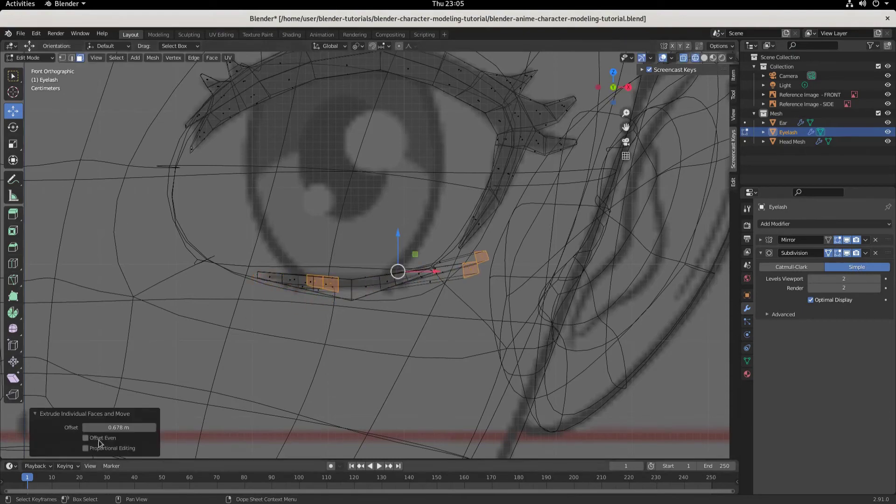
middle_drag(459, 298, 432, 355)
scroll(432, 354, down, 10)
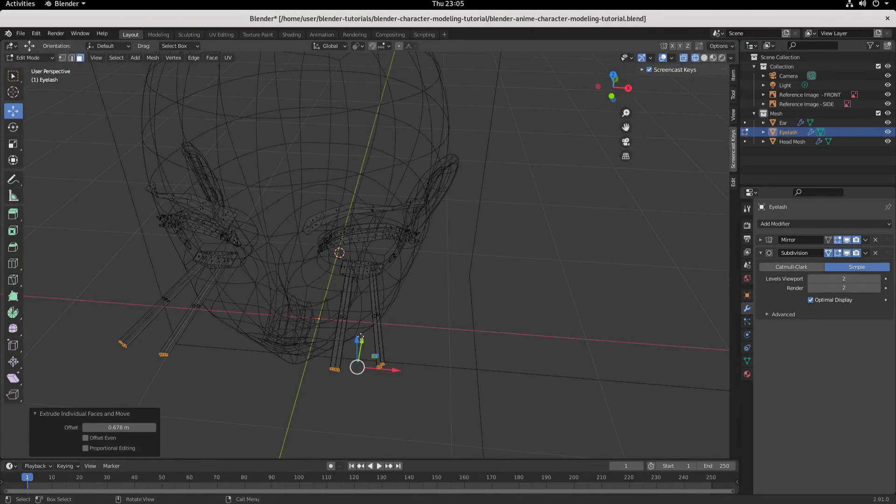
drag(361, 337, 353, 247)
scroll(401, 330, up, 6)
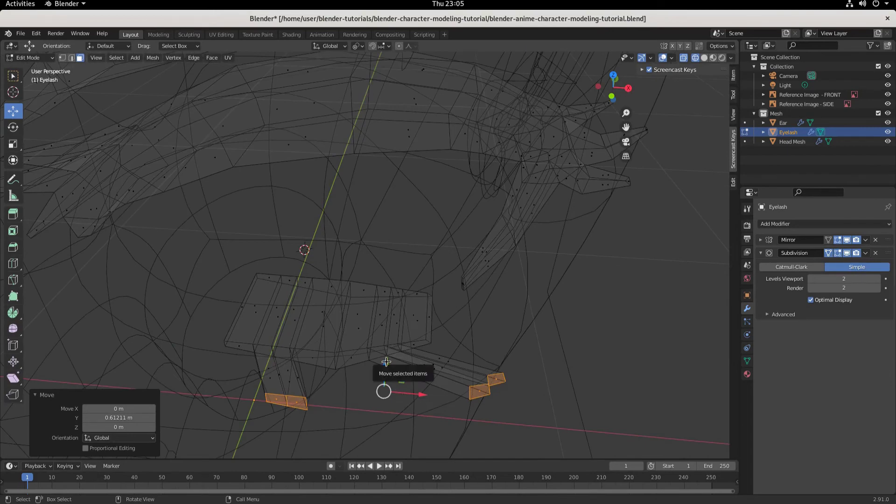
drag(387, 362, 385, 345)
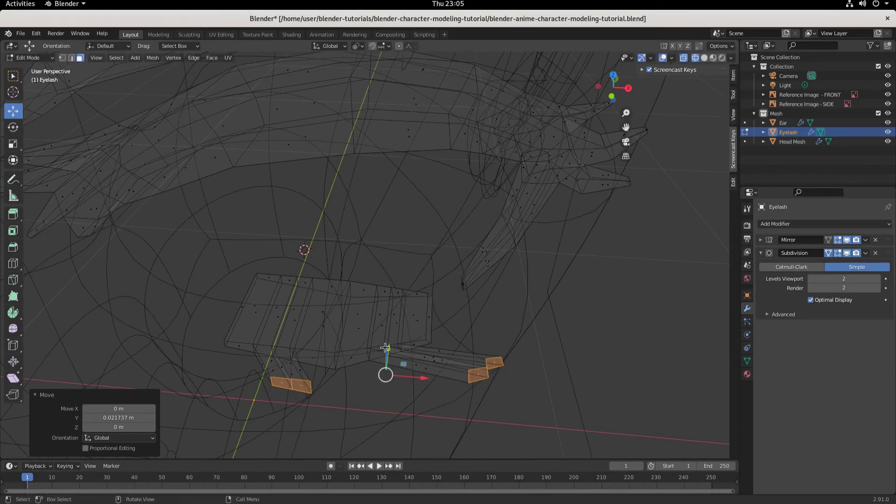
key(ctrl+z)
key(ctrl+z)
key(ctrl+z)
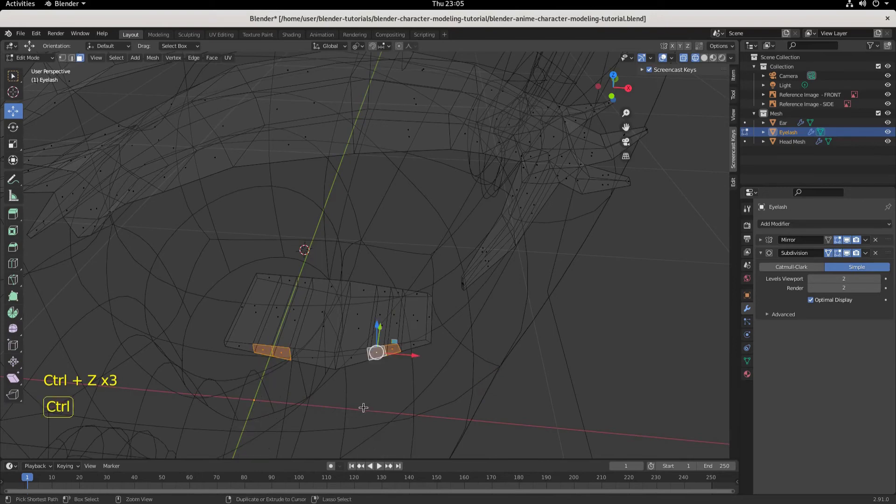
drag(383, 322, 383, 340)
key(ctrl+z)
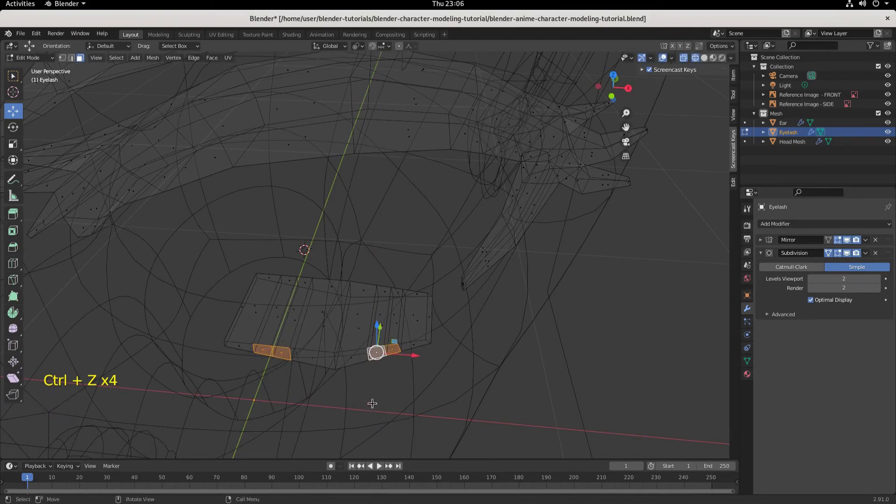
Step: Extrude the selected lower lash faces individually by 0.0222 m
click(198, 59)
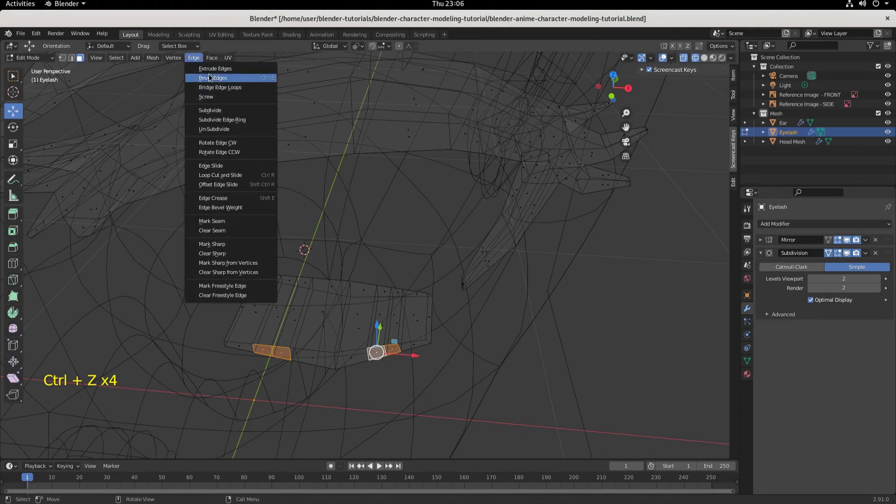
mouse_move(211, 57)
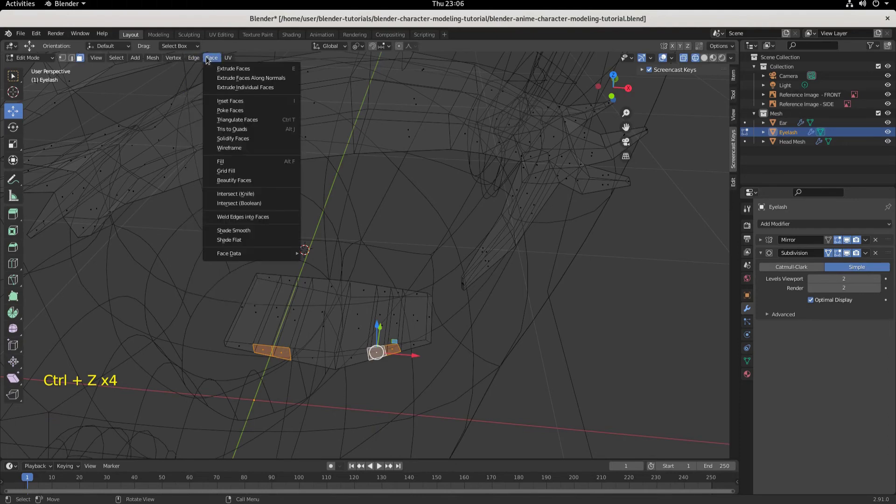
click(225, 88)
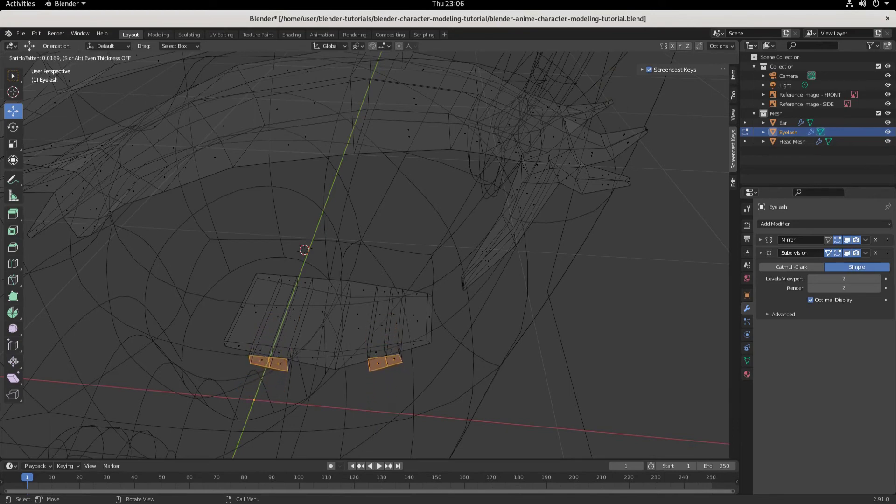
click(238, 75)
middle_drag(365, 315, 313, 267)
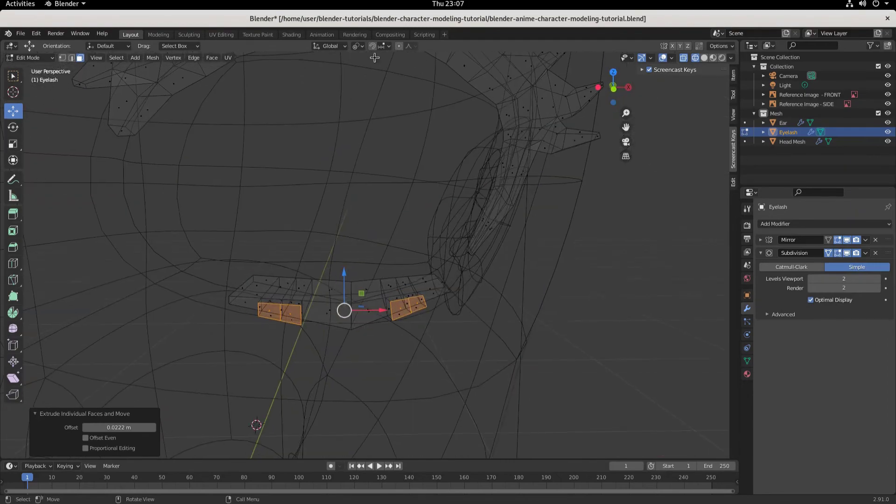
Step: Set the pivot to Individual Origins and shrink each extruded face to scale 0.225
click(360, 46)
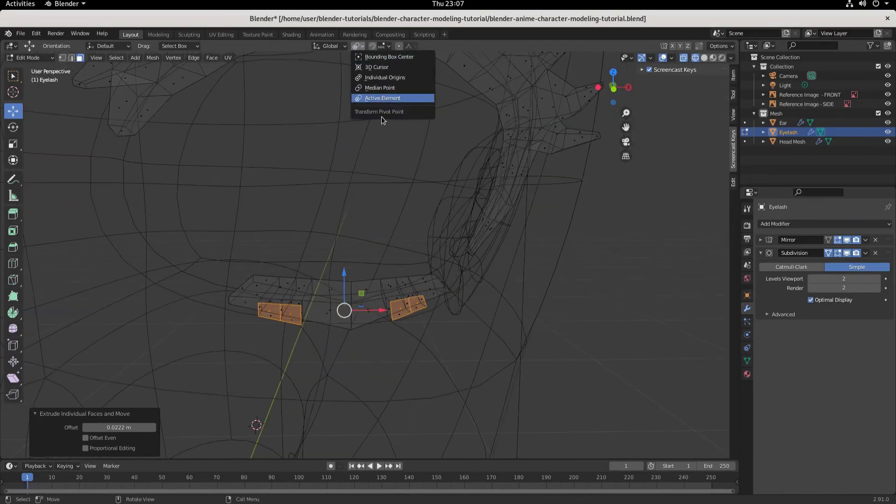
click(385, 77)
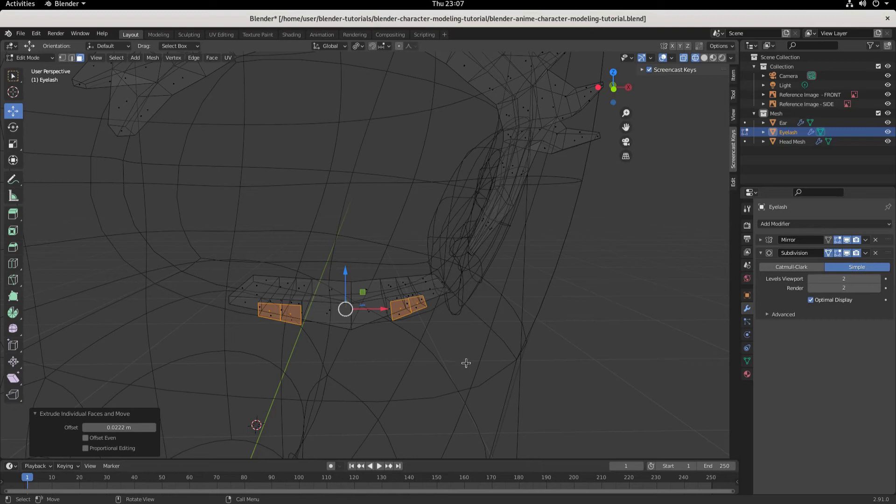
key(s)
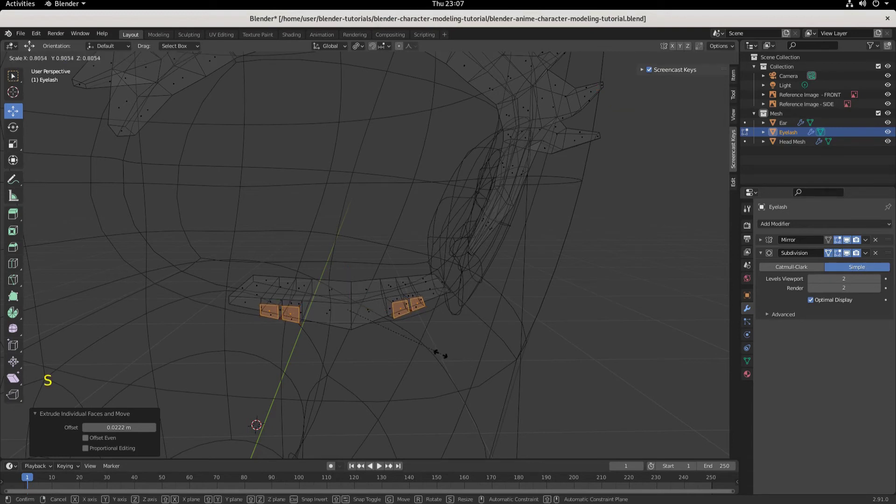
click(374, 327)
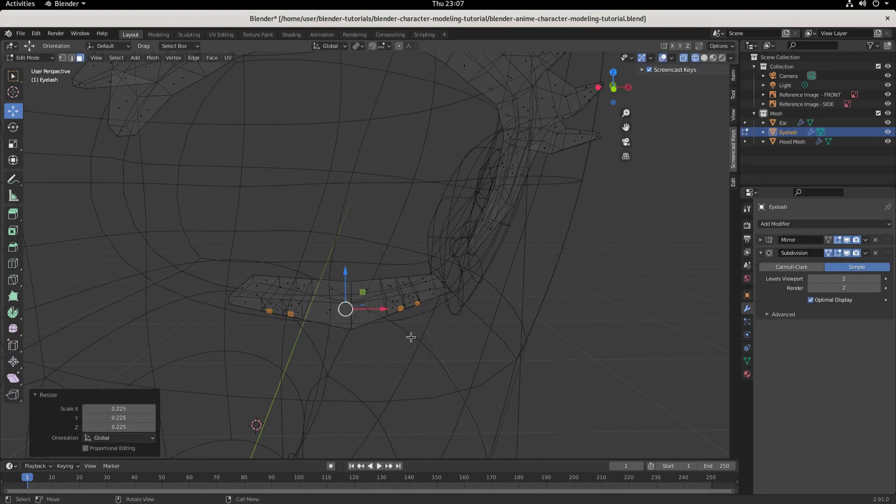
Step: Lengthen the spikes along Y and scale their tips to 0.705
middle_drag(410, 336, 423, 388)
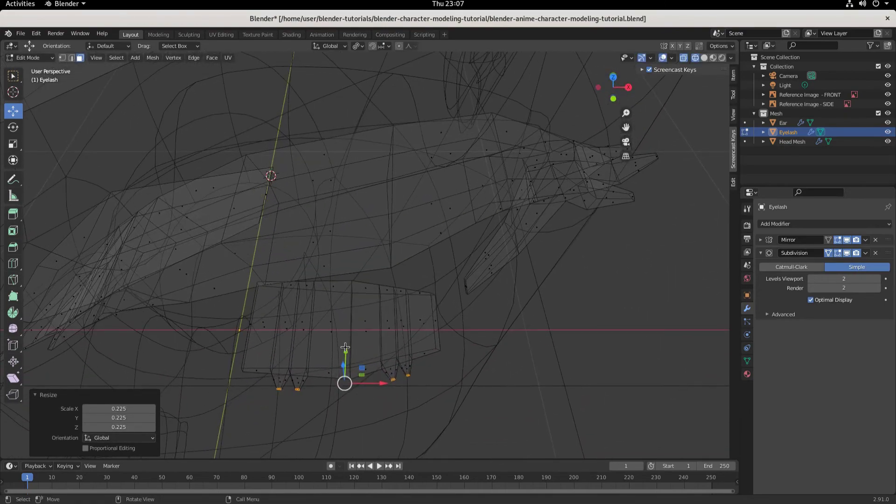
drag(346, 351, 346, 357)
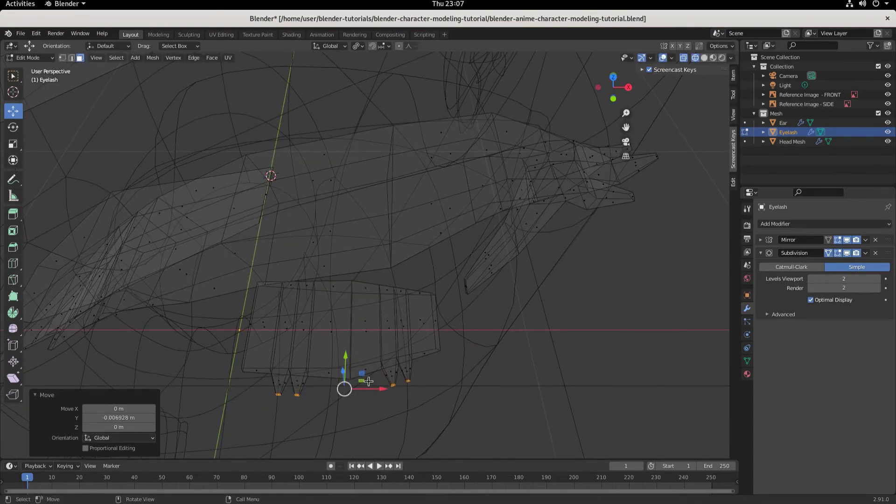
key(s)
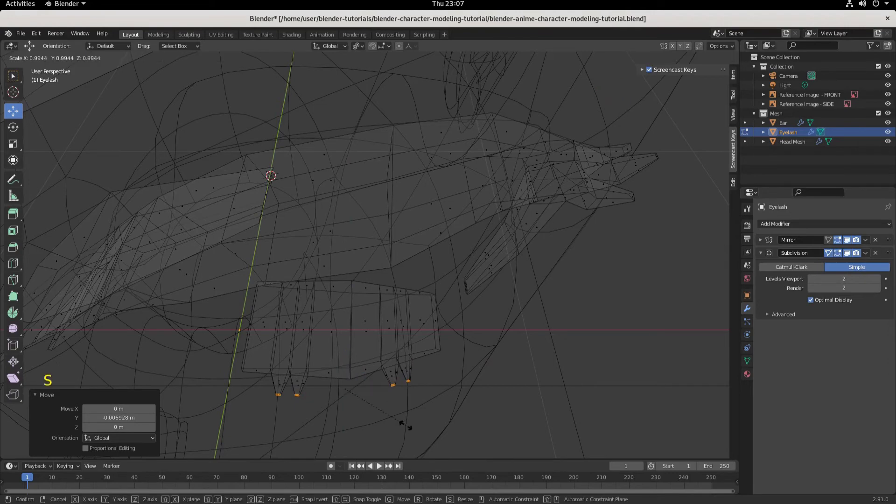
click(383, 420)
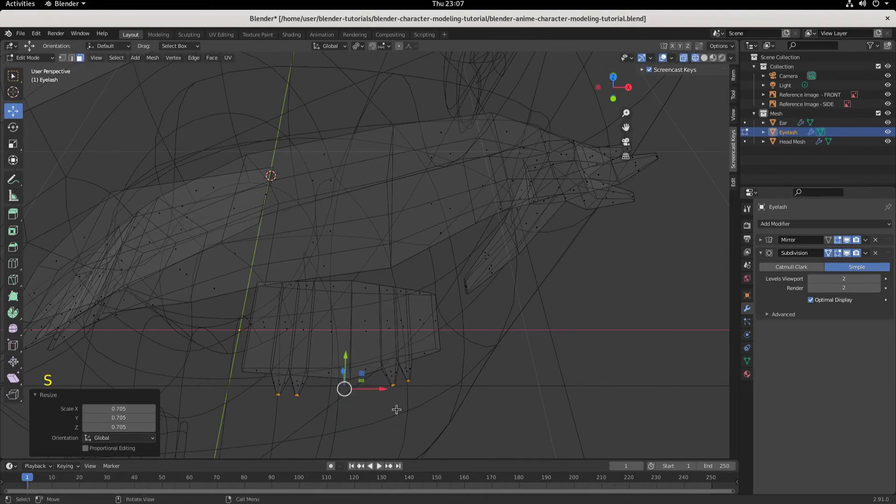
key(KP_1)
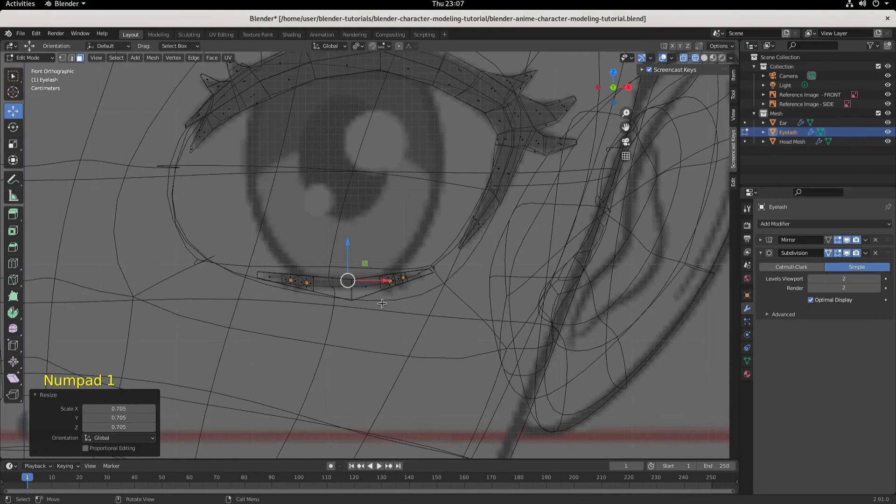
Step: Move the lower spike tips down along Z and slightly right, checking them in solid shading
drag(351, 244, 351, 262)
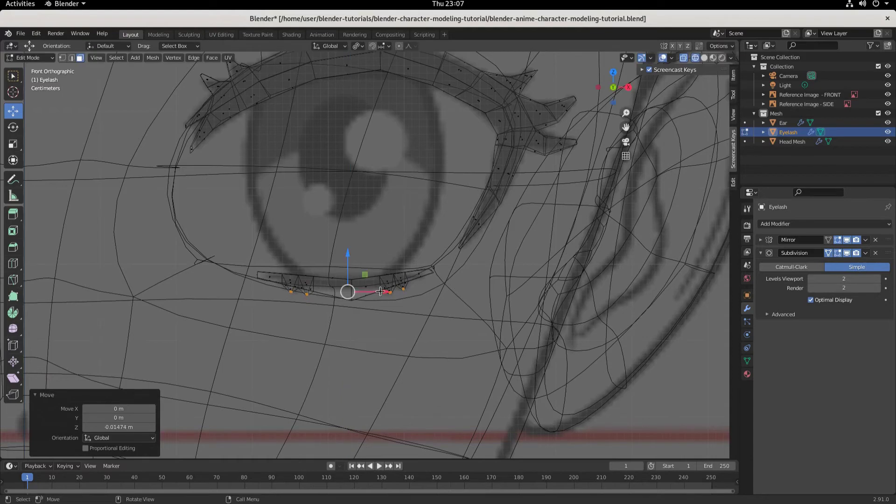
drag(385, 292, 395, 294)
drag(356, 259, 354, 261)
scroll(444, 372, up, 4)
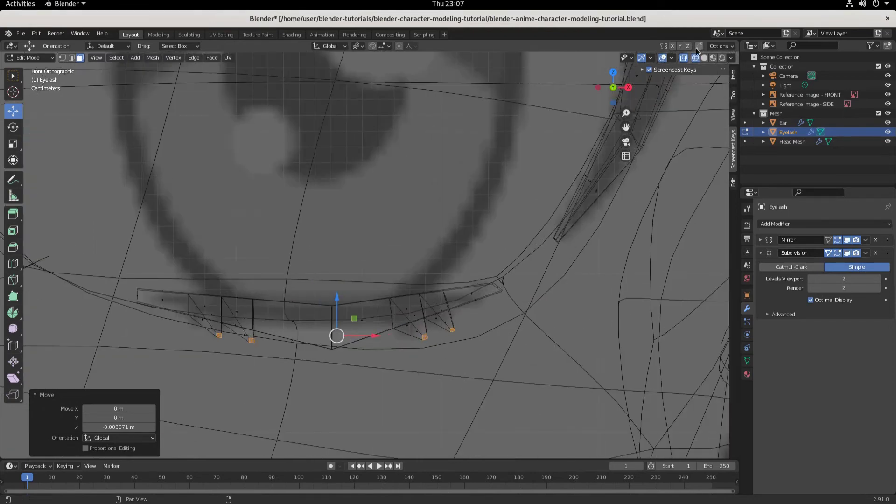
click(704, 58)
scroll(532, 288, down, 1)
scroll(532, 288, down, 6)
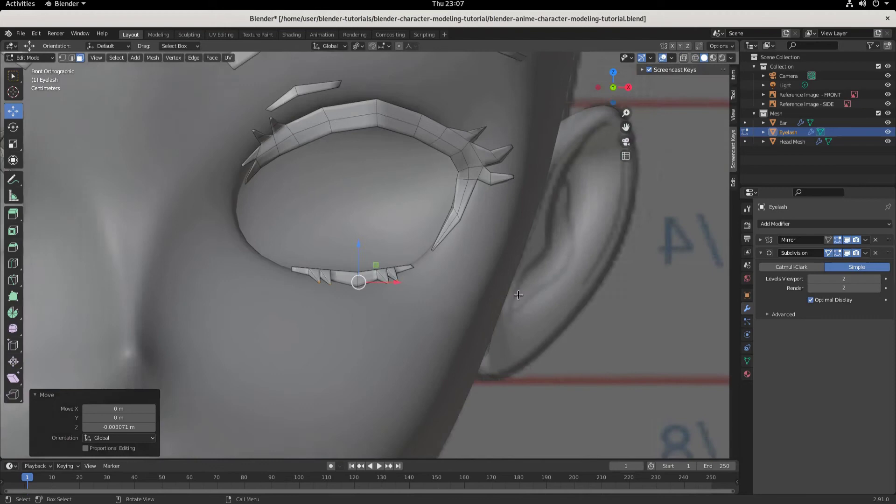
scroll(518, 295, up, 2)
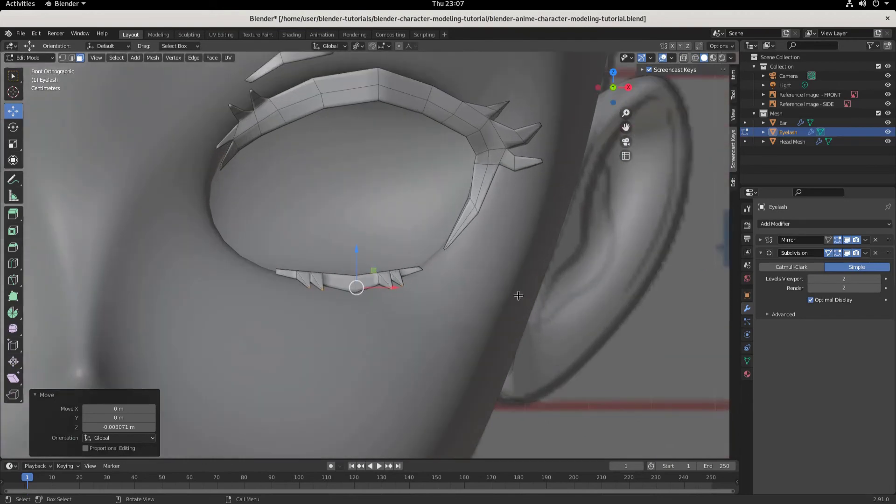
click(695, 58)
scroll(411, 333, up, 3)
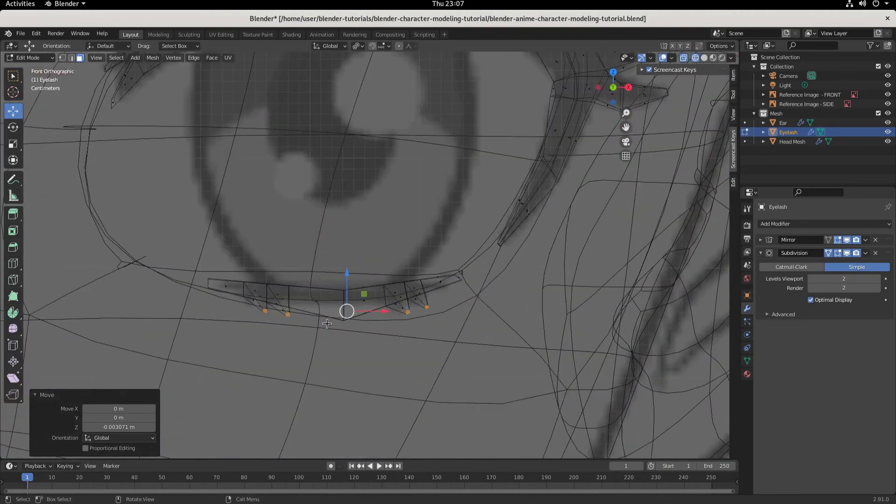
Step: In vertex mode with Active Element pivot, move one lower lash vertex along Z
click(64, 60)
click(342, 319)
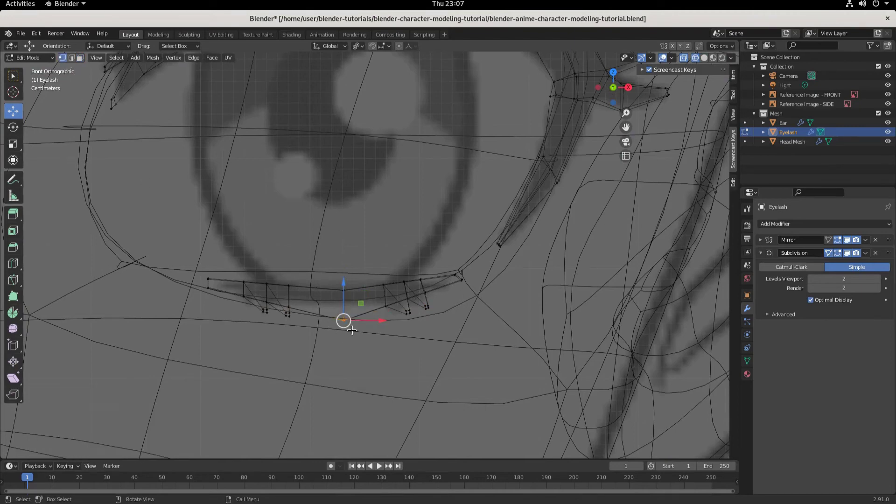
click(360, 46)
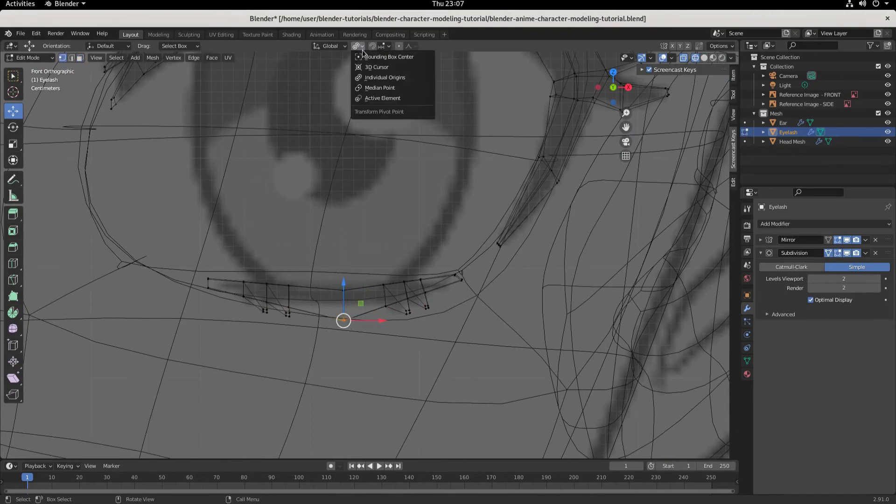
click(374, 98)
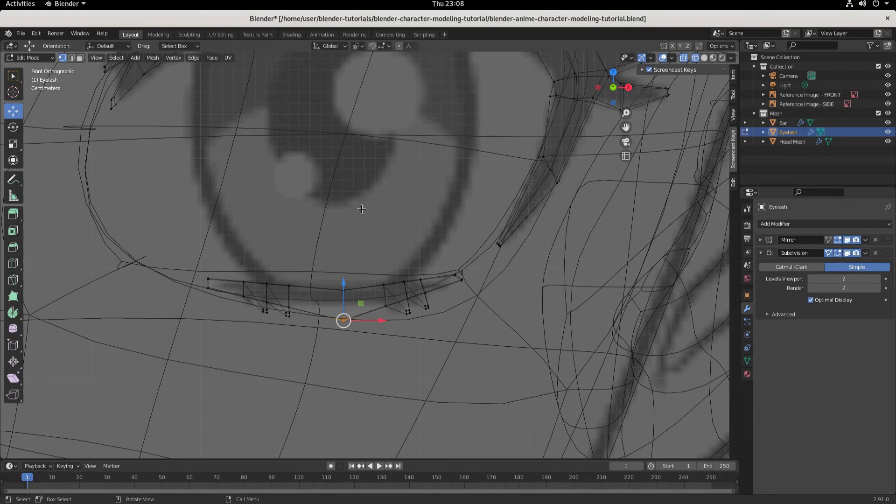
drag(343, 283, 344, 269)
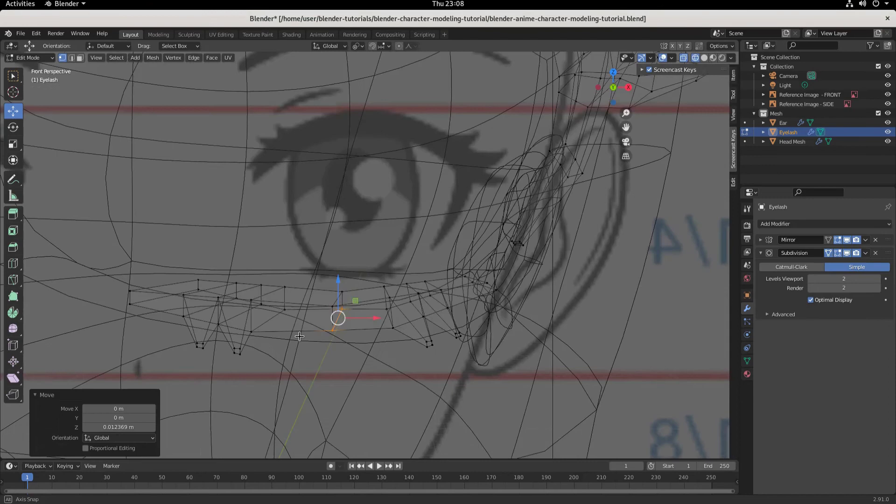
middle_drag(299, 336, 252, 352)
Step: Raise two selected lash vertices along Z and lower the left-end vertex
click(242, 337)
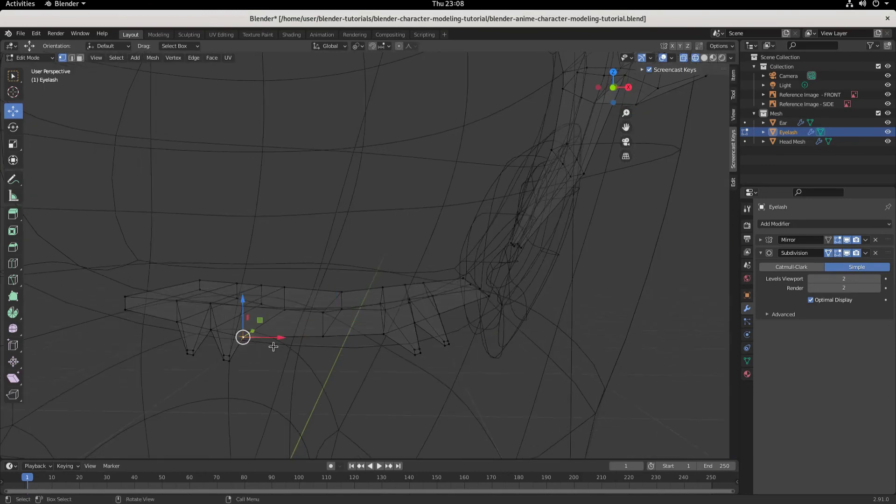
shift+click(383, 332)
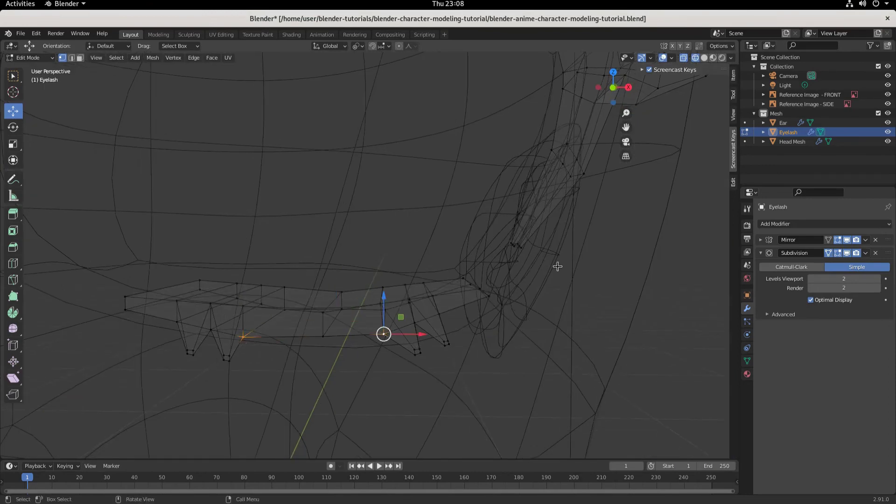
key(KP_1)
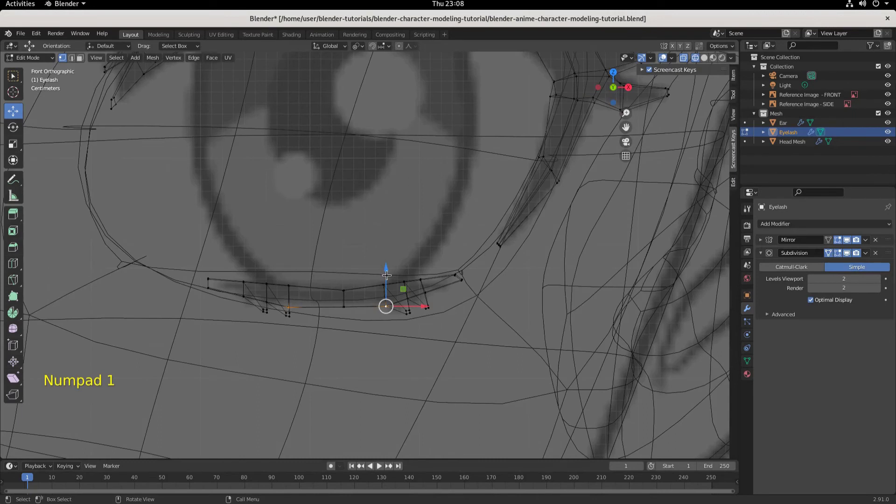
drag(386, 275, 382, 272)
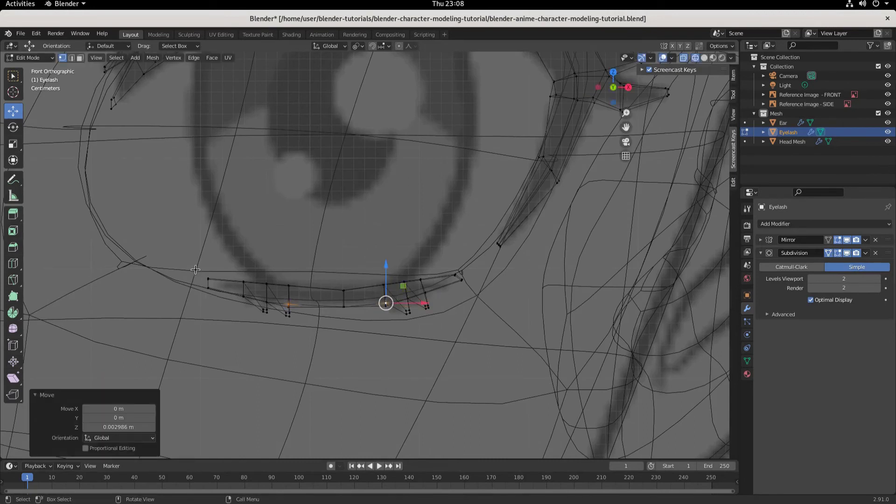
click(209, 279)
drag(209, 250, 267, 247)
Step: Box-select several right-side lash vertices and nudge them slightly along Z
click(267, 283)
drag(360, 245, 432, 296)
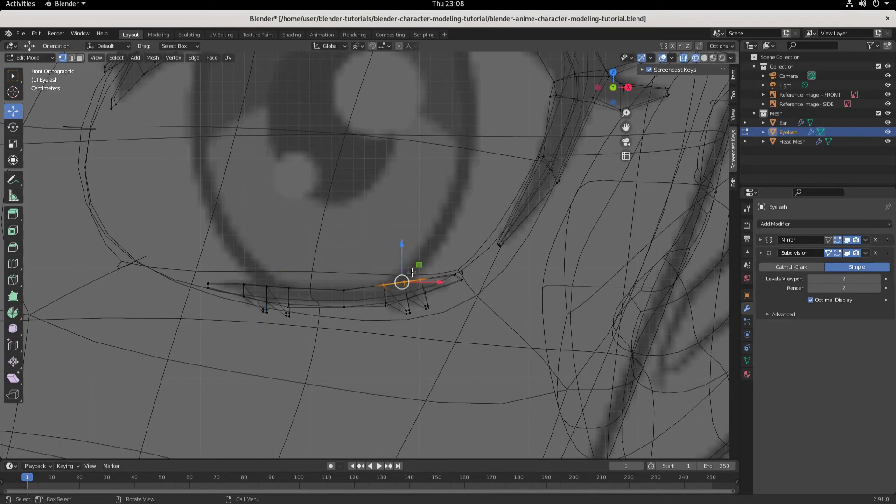
drag(401, 247, 402, 252)
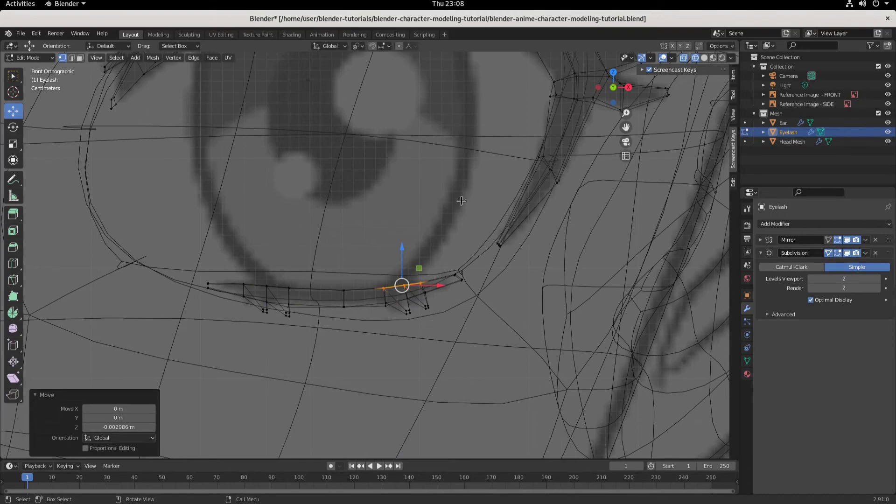
scroll(435, 290, up, 4)
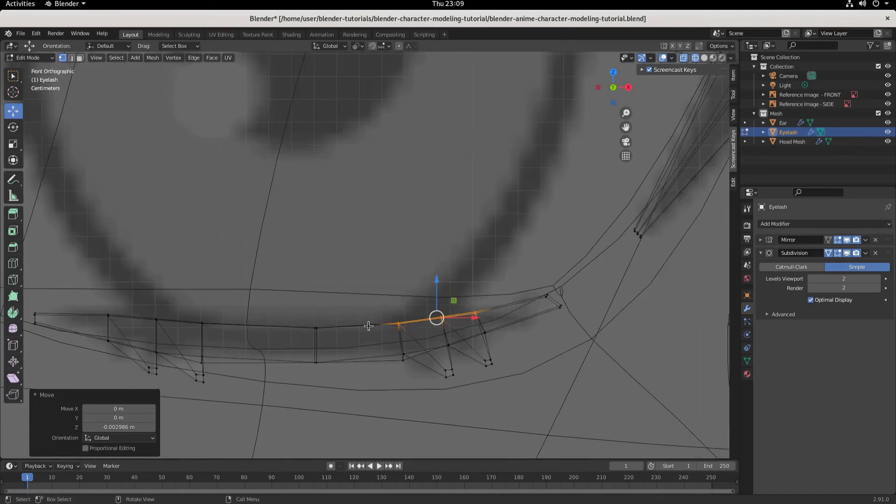
Step: Slide the left-end spike face further left, raise it slightly, and shrink it a little
click(79, 57)
scroll(142, 357, down, 2)
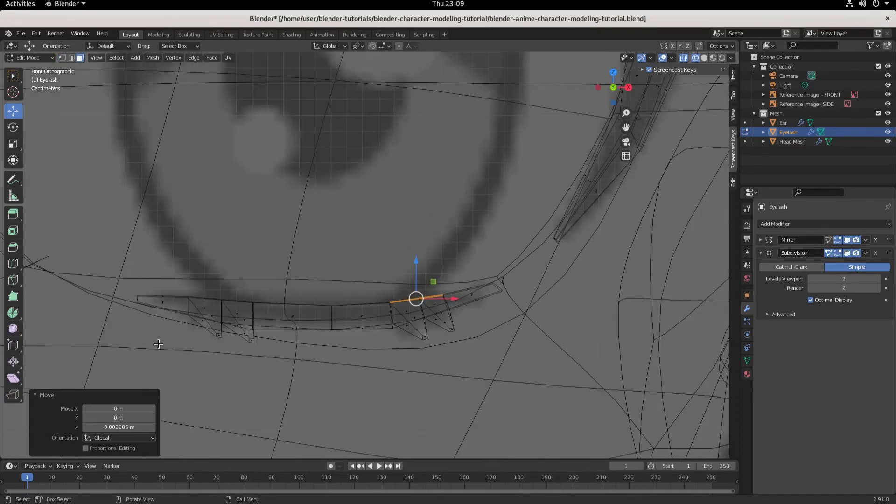
click(217, 335)
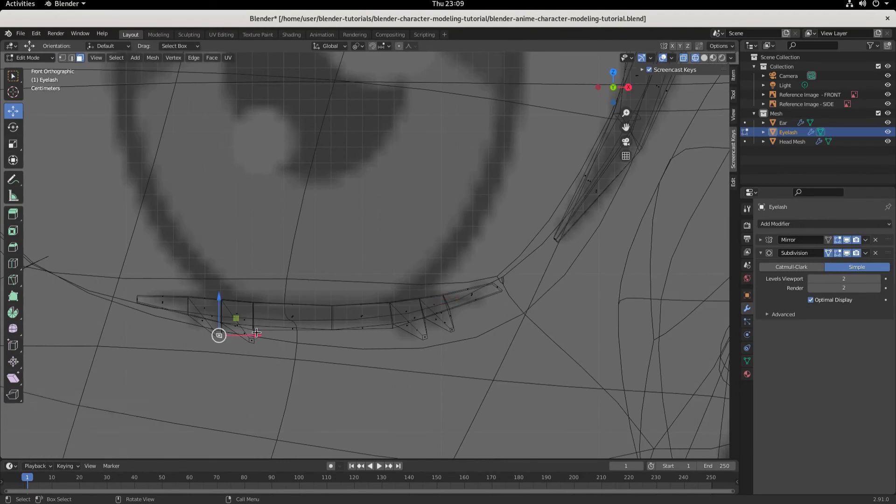
drag(255, 336, 229, 335)
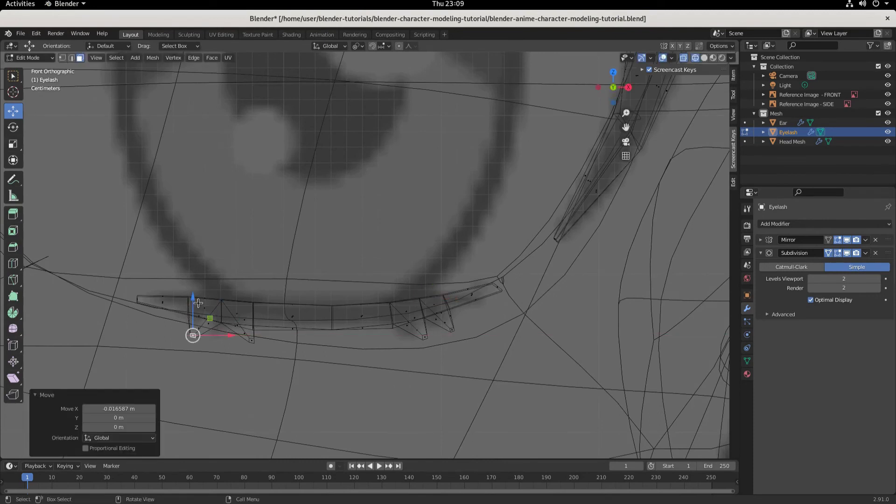
drag(192, 299, 190, 292)
key(s)
click(254, 383)
Step: Move the right spike face leftward, adjust its height, and shift its tip -0.007701 m along X
click(250, 339)
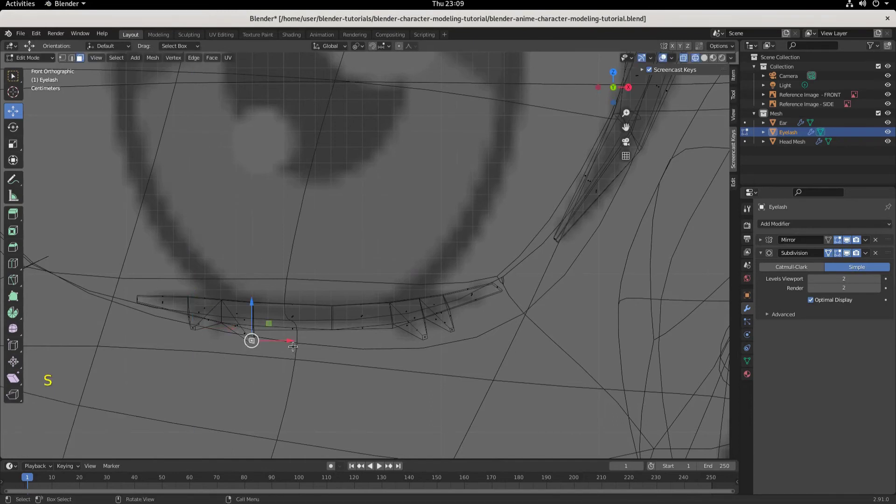
drag(289, 342, 220, 341)
drag(220, 304, 220, 295)
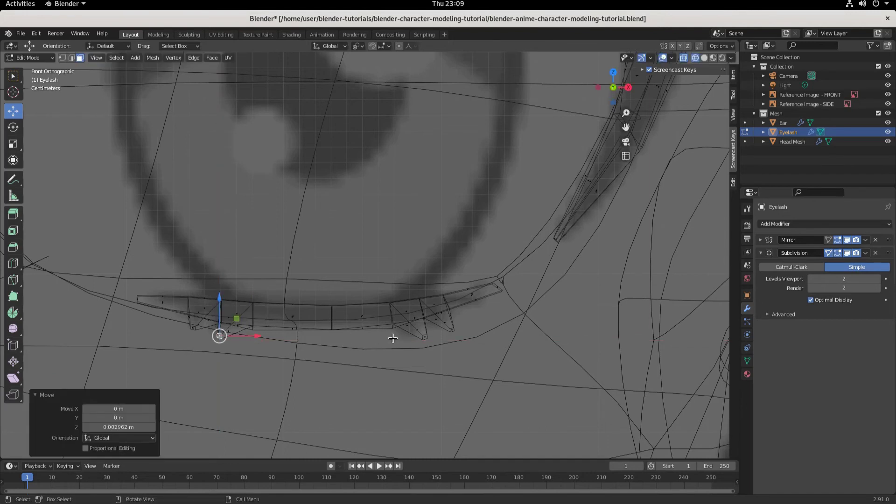
click(424, 335)
drag(459, 337, 479, 330)
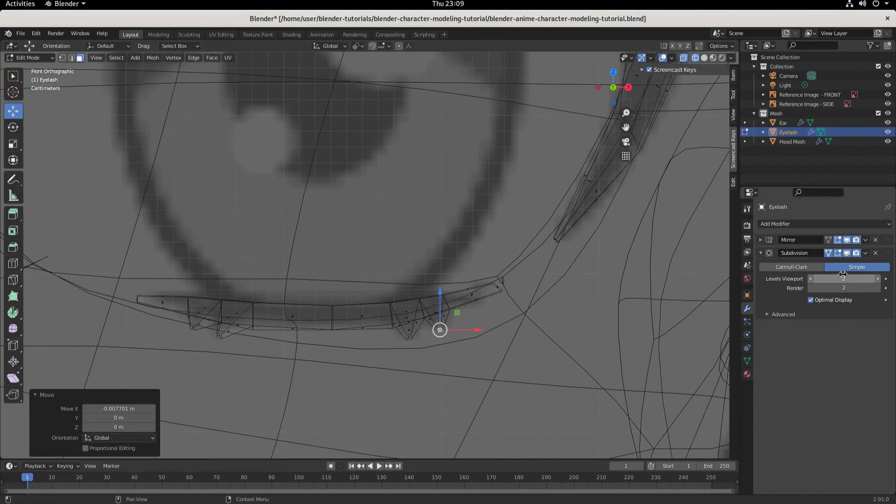
Step: Switch the Subdivision modifier to Catmull-Clark and add a loop cut across the lower lash
click(794, 268)
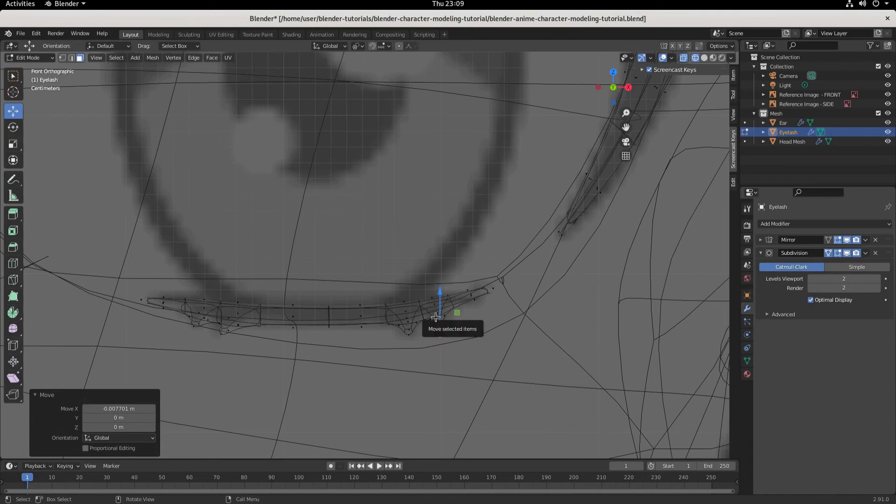
key(ctrl+r)
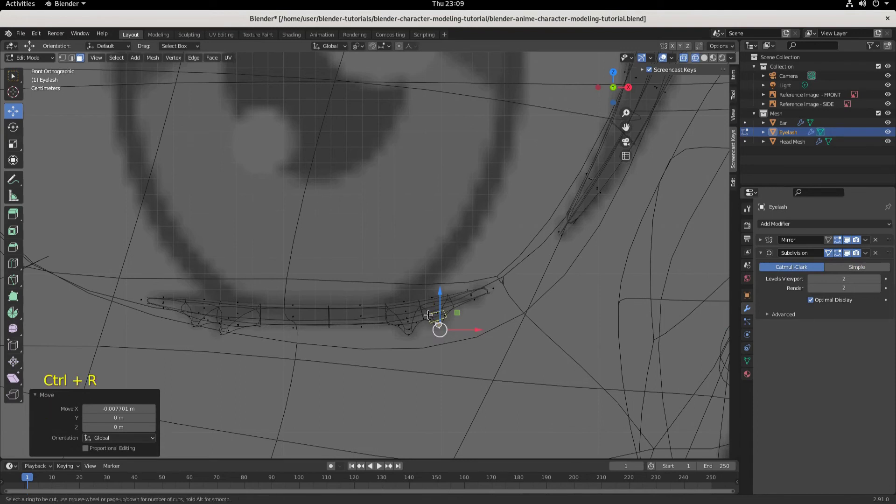
click(430, 313)
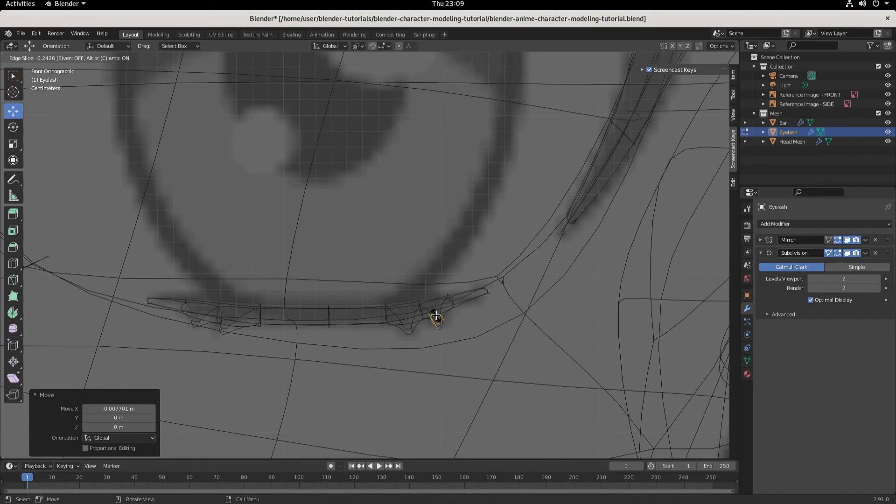
click(435, 316)
mouse_move(476, 321)
mouse_down()
mouse_move(509, 320)
mouse_move(474, 320)
mouse_up()
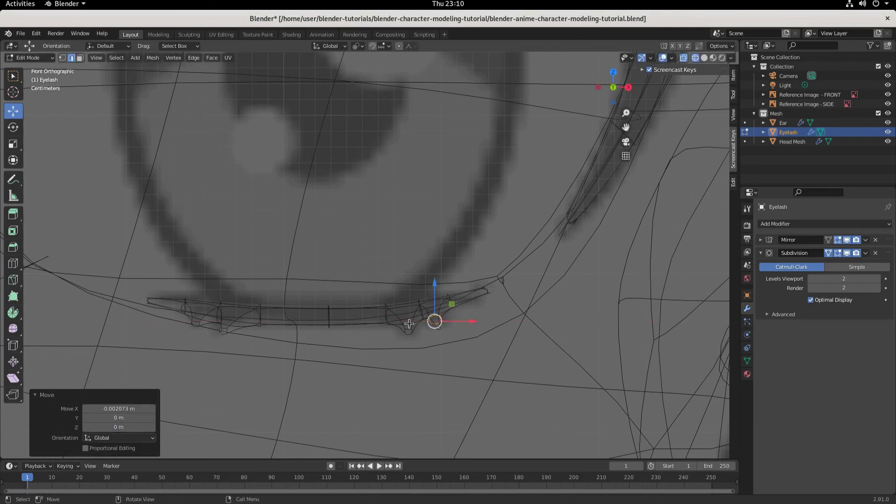
Step: Add a loop cut beside the right spike and slide it along X
click(409, 321)
key(ctrl+r)
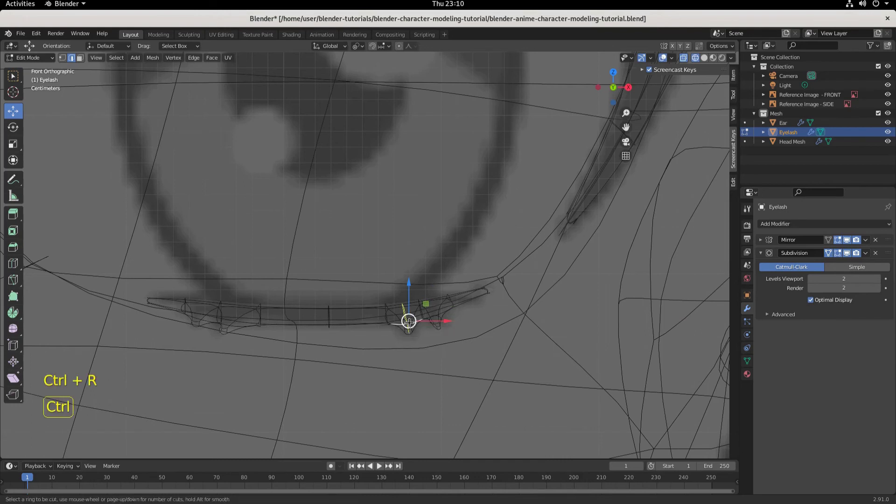
click(401, 321)
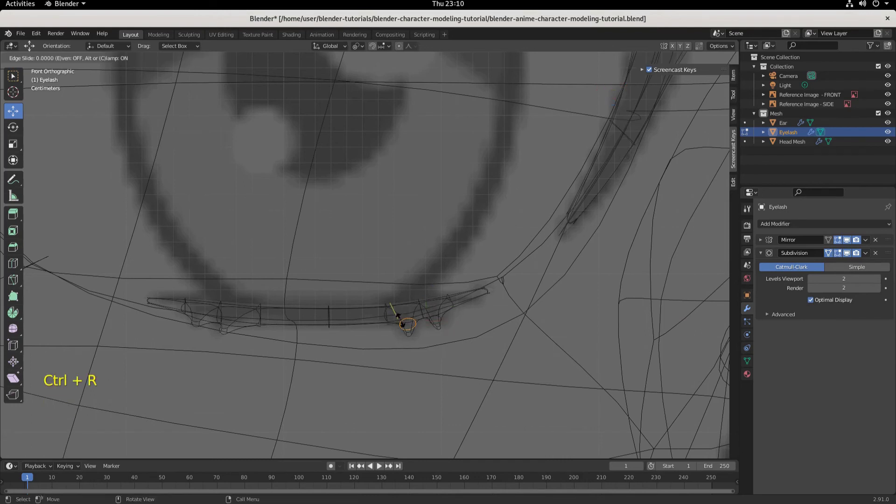
click(404, 322)
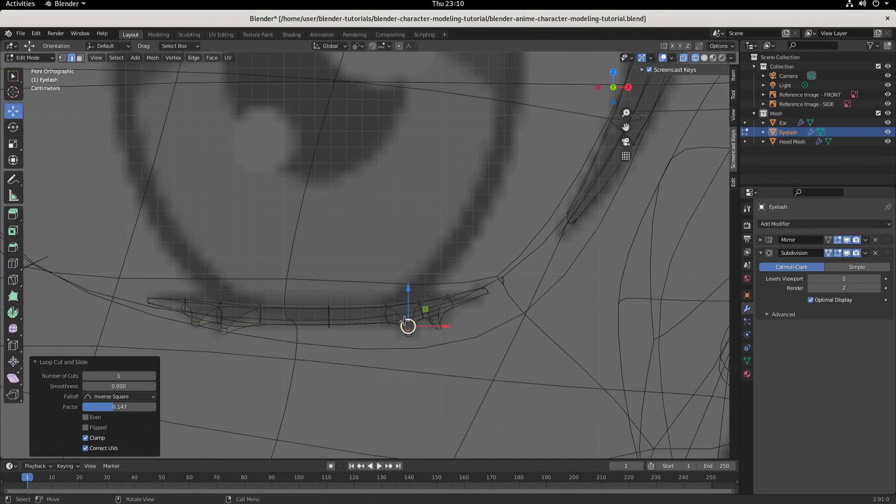
key(g)
key(x)
click(439, 328)
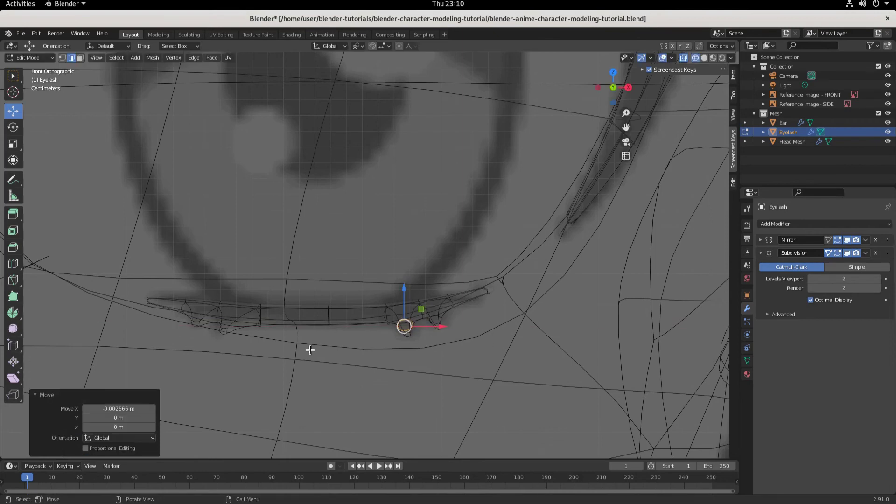
Step: Add a loop cut on the left spike and slide it sideways
key(ctrl+r)
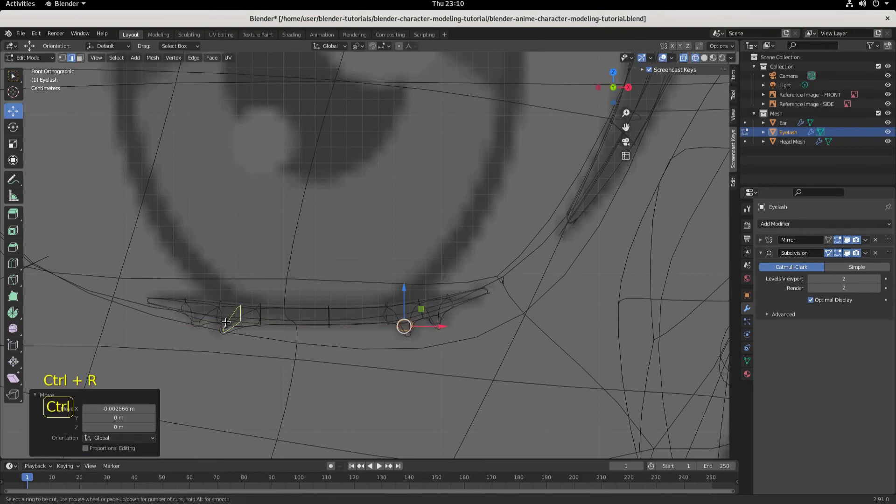
click(236, 318)
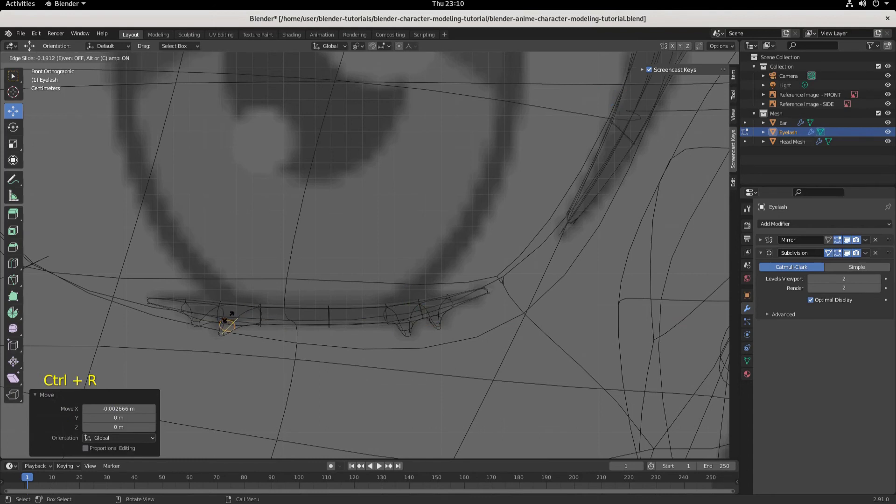
click(234, 314)
drag(264, 329, 252, 328)
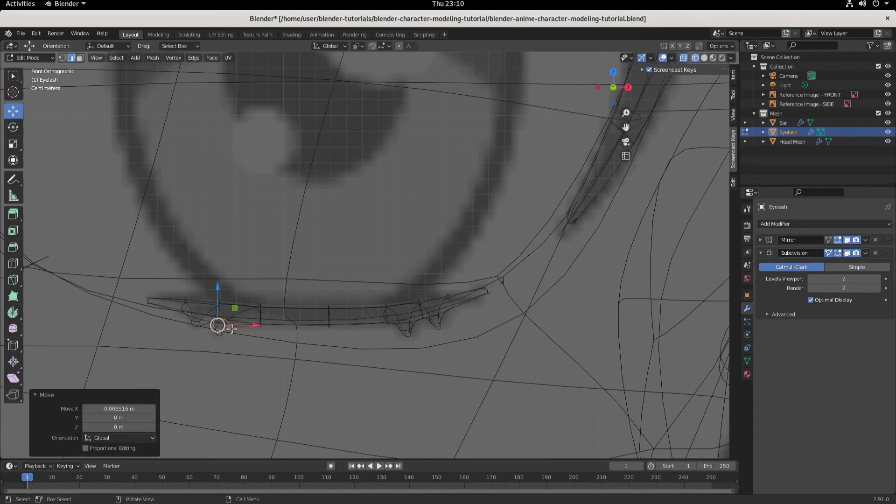
Step: Add a loop cut near the left end, redoing a misplaced attempt, and shift it left
key(ctrl+r)
click(198, 314)
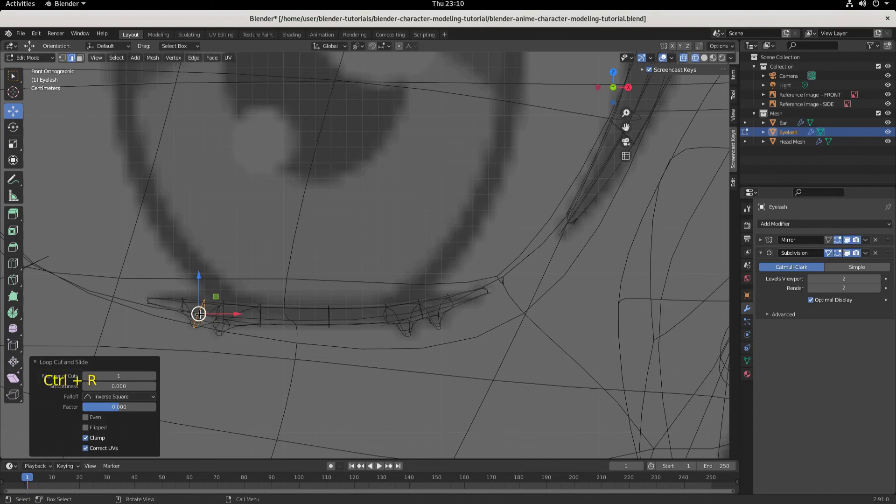
click(204, 315)
key(ctrl+z)
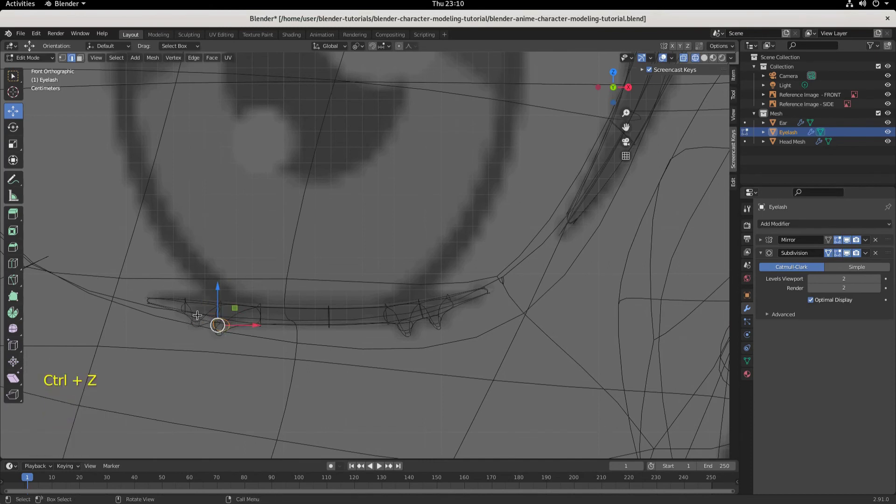
key(ctrl+r)
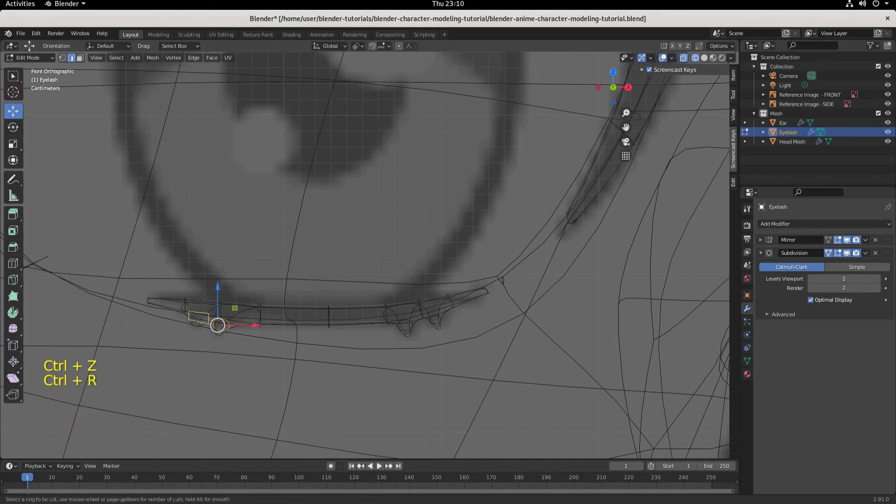
click(199, 318)
click(215, 325)
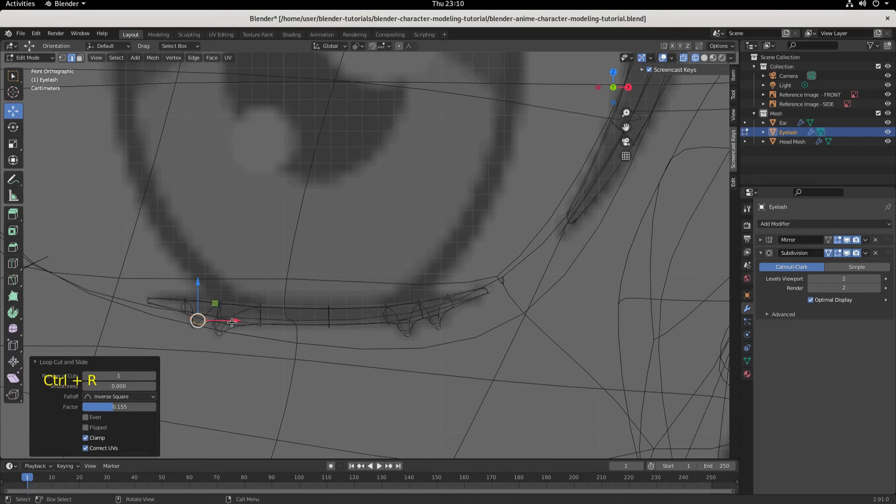
drag(232, 322, 225, 322)
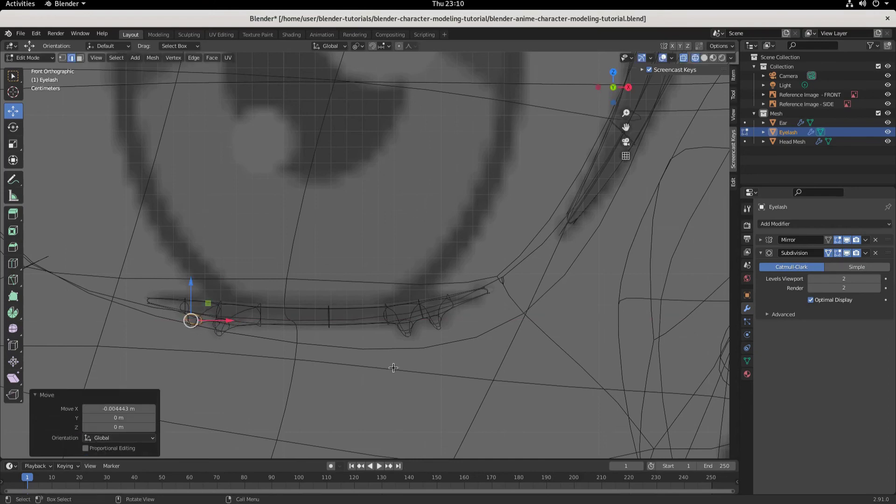
Step: Inspect the smoothed lashes in solid shading from an angle and the front view
scroll(393, 367, down, 1)
click(705, 58)
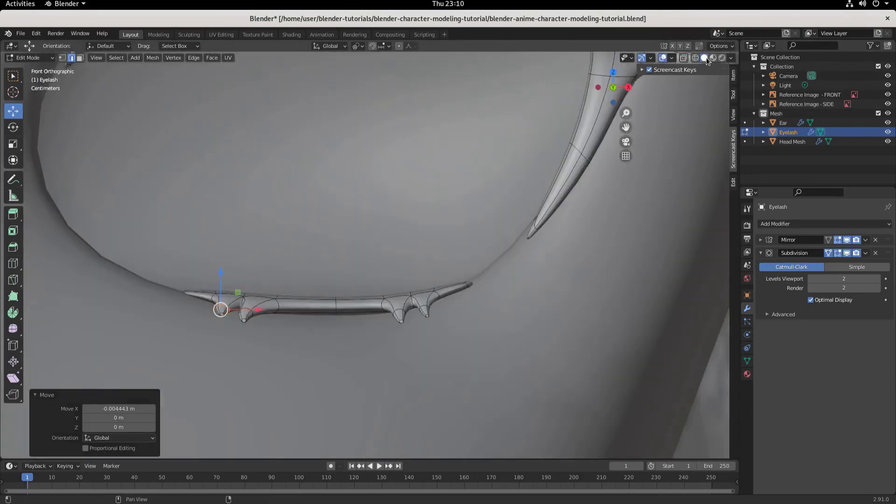
scroll(388, 354, down, 4)
middle_drag(386, 350, 363, 327)
scroll(363, 325, down, 3)
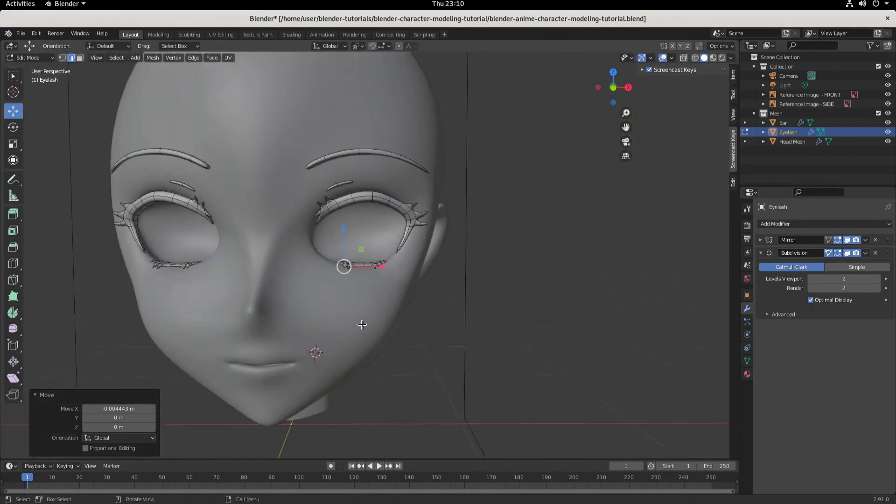
scroll(362, 325, down, 2)
key(KP_1)
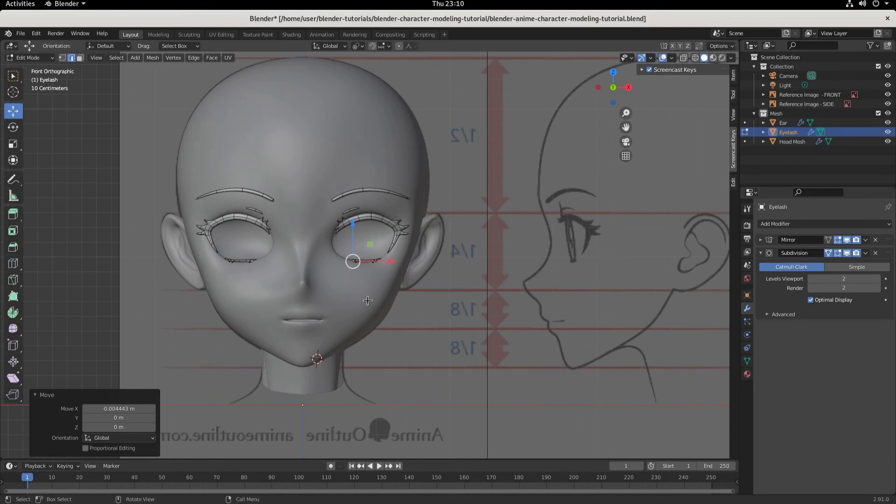
Step: Save the project as blender-anime-character-modeling-tutorial.blend
scroll(353, 277, up, 1)
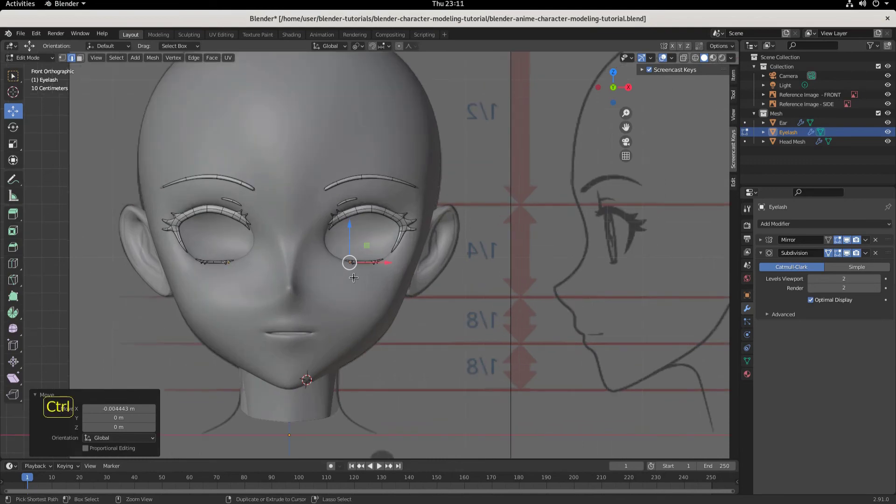
key(ctrl+s)
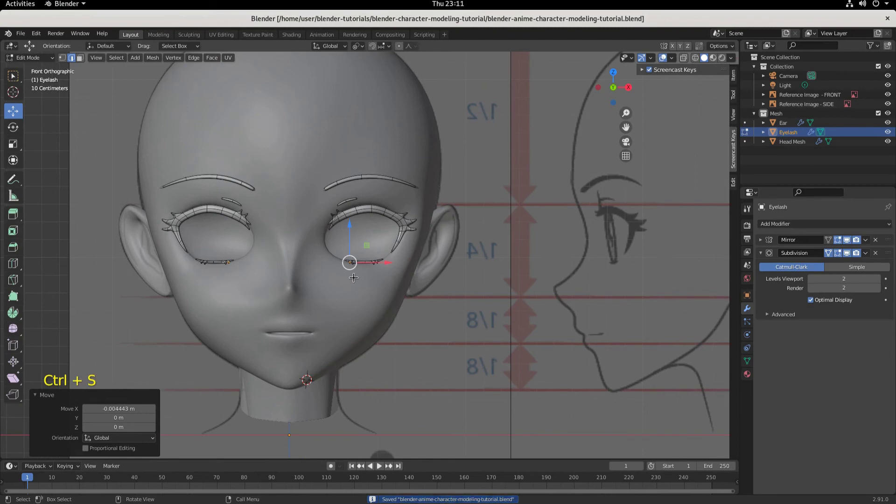
scroll(354, 278, up, 5)
scroll(398, 314, down, 2)
scroll(392, 310, up, 3)
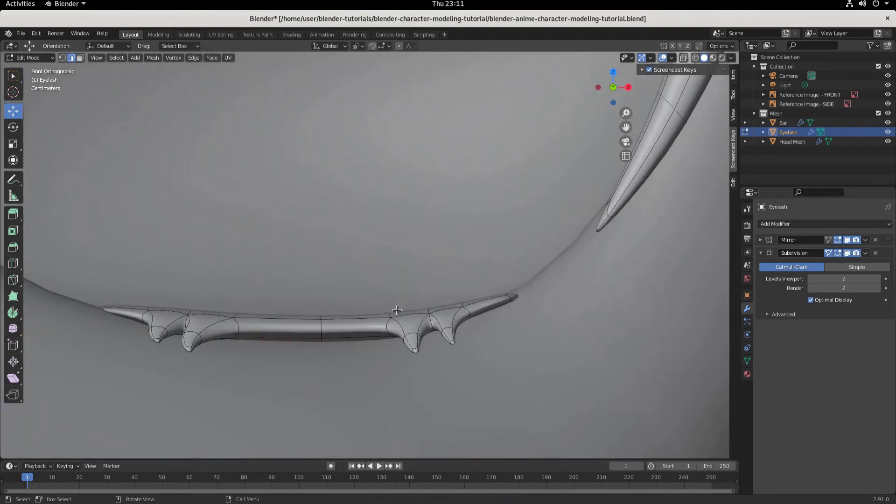
Step: Switch to a front wireframe view of the lower eyelash
scroll(408, 382, up, 3)
middle_drag(409, 382, 415, 372)
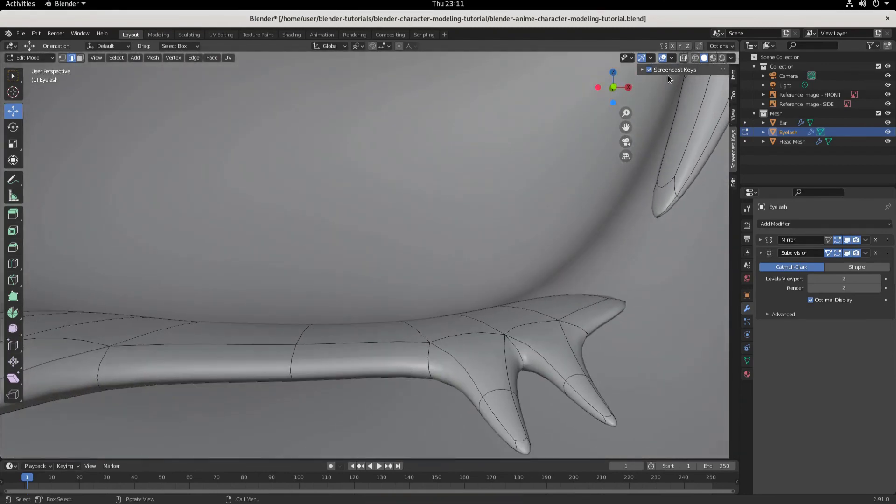
click(696, 58)
key(KP_1)
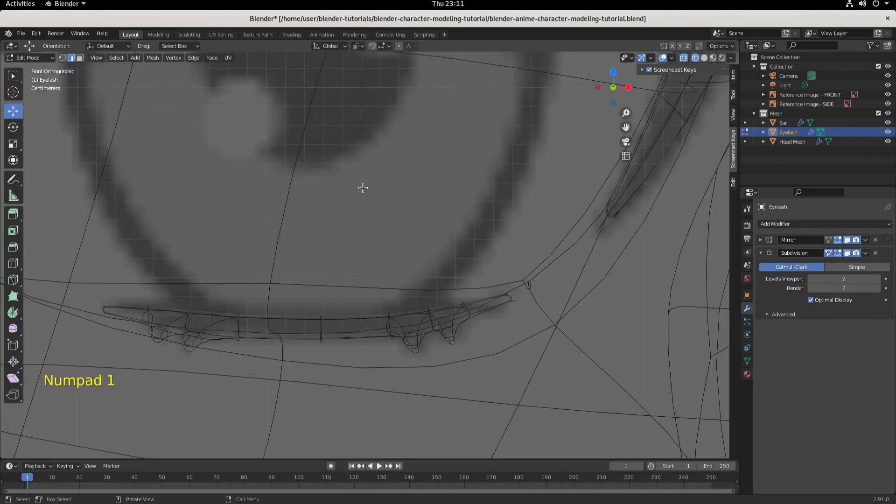
scroll(363, 187, down, 2)
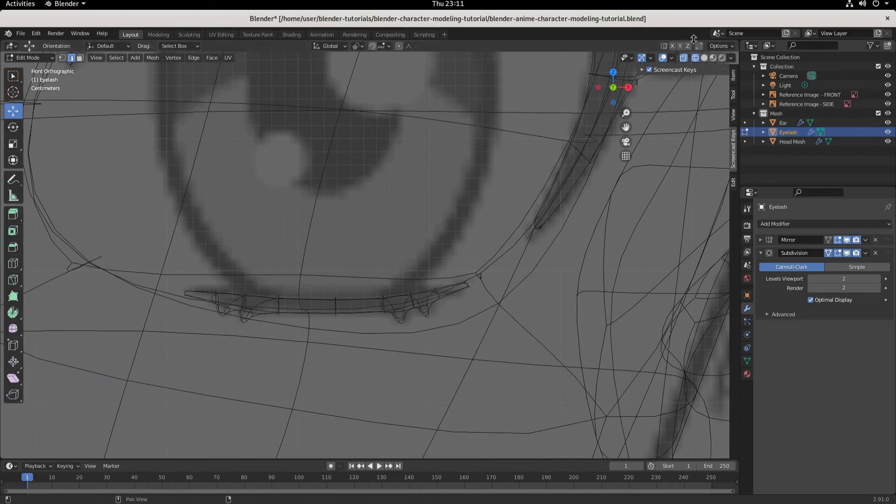
click(703, 58)
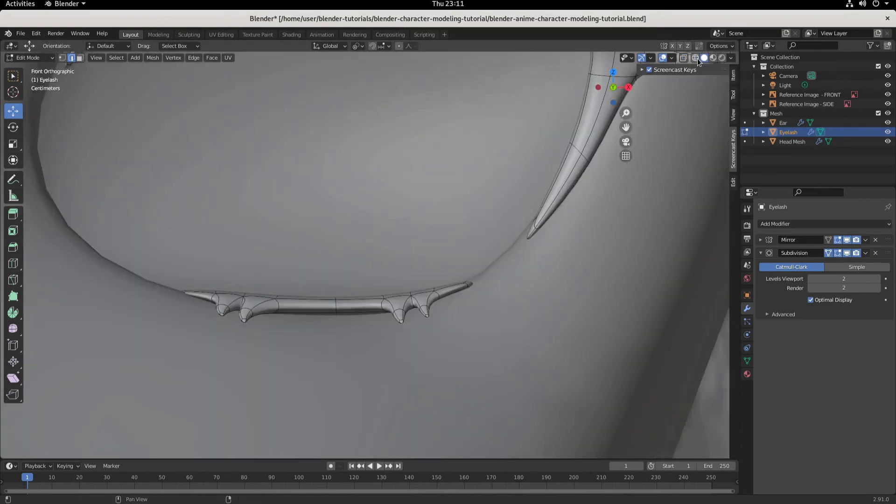
click(696, 58)
Step: Box-select the vertices of the middle edge of the lower eyelash strip
click(322, 308)
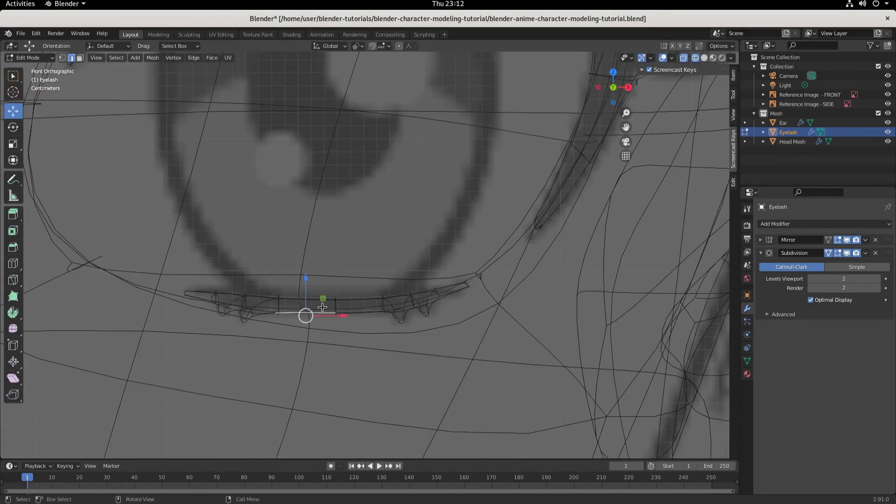
click(341, 305)
click(79, 57)
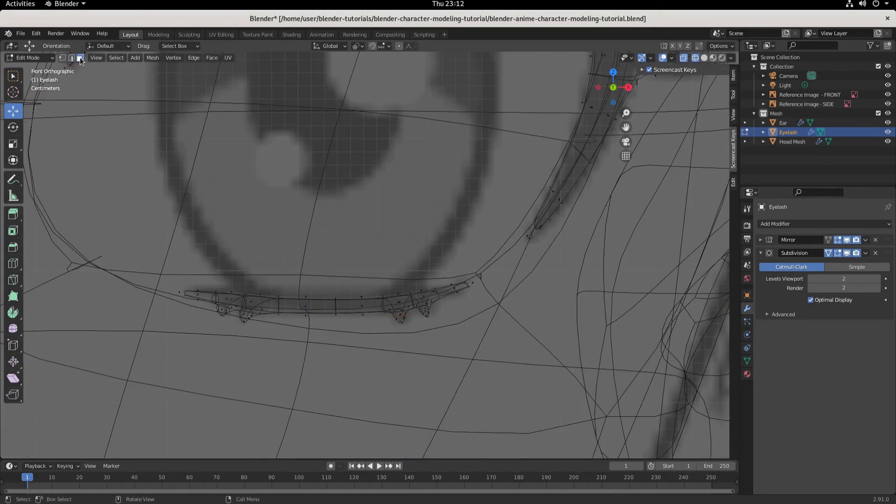
click(326, 304)
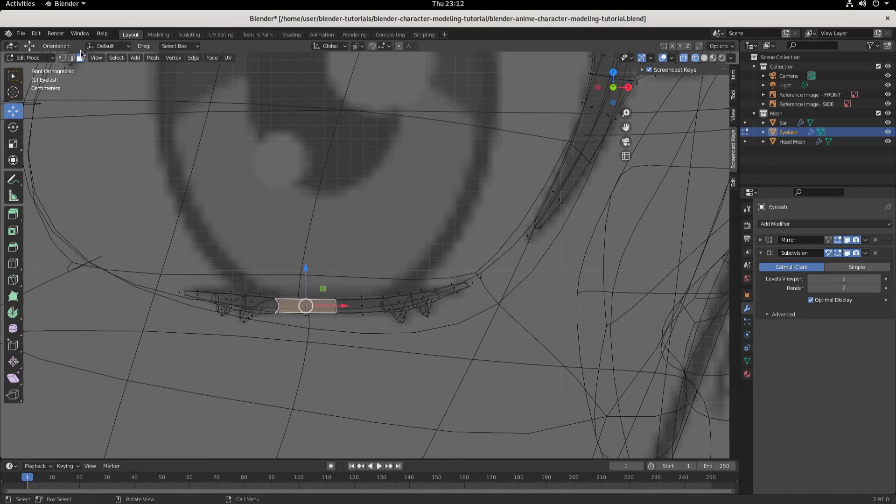
click(62, 57)
drag(277, 280, 374, 329)
click(313, 288)
drag(312, 288, 357, 317)
Step: Scale the selected middle vertices up to 1.292 and inspect in solid shading
key(s)
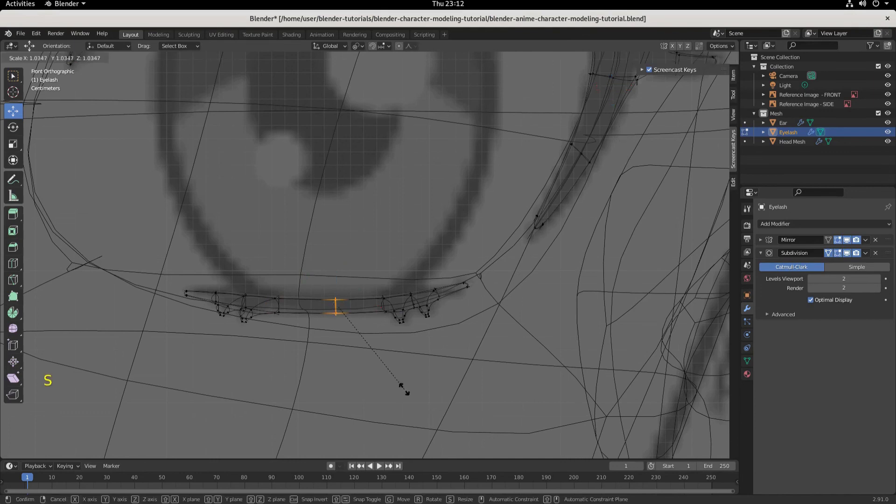
click(437, 395)
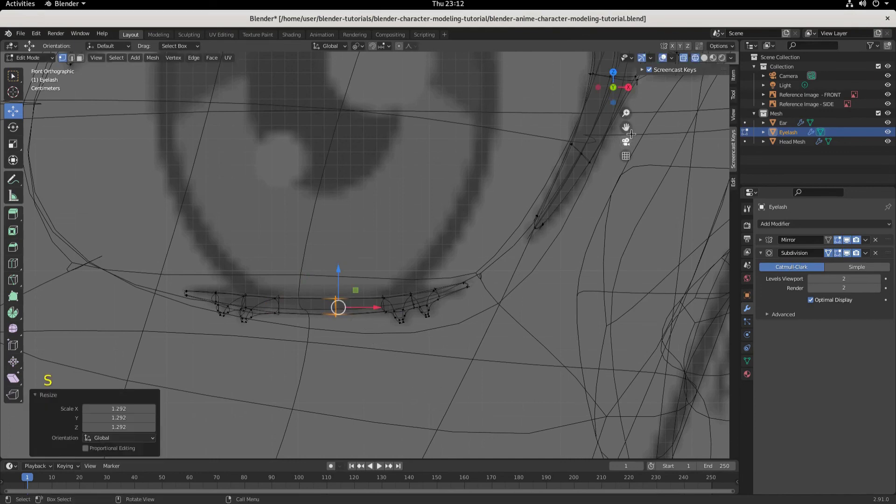
click(705, 57)
middle_drag(563, 273, 462, 354)
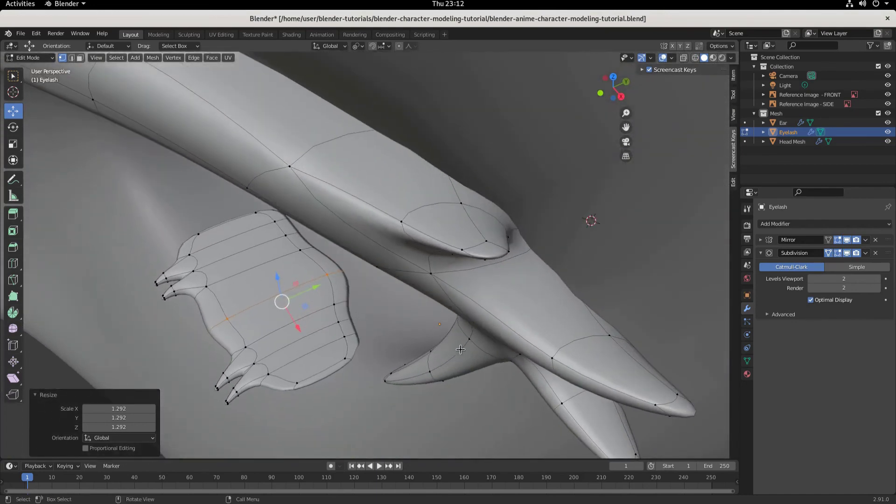
Step: Undo the uniform scale and rescale the middle vertices along Z only to 1.224
key(ctrl+z)
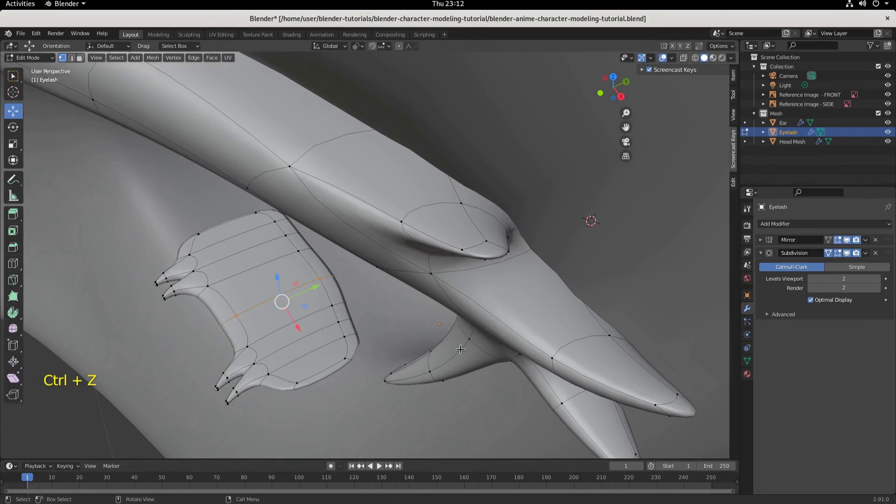
key(KP_1)
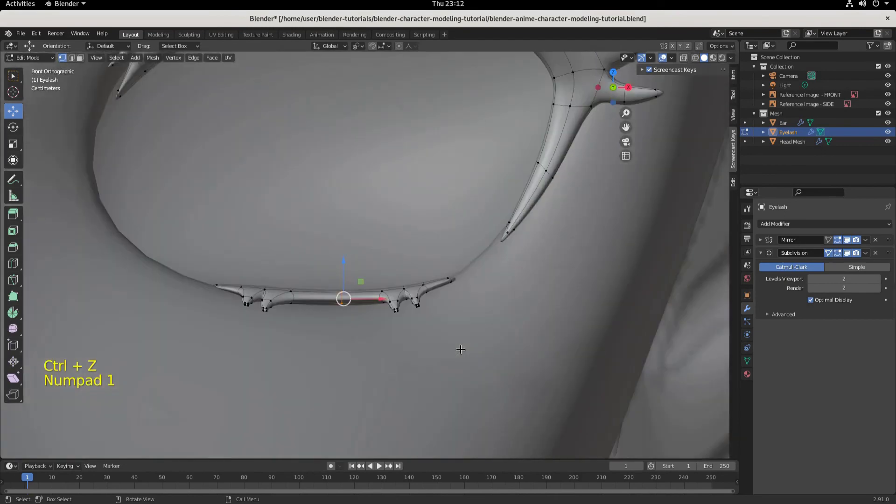
key(s)
key(z)
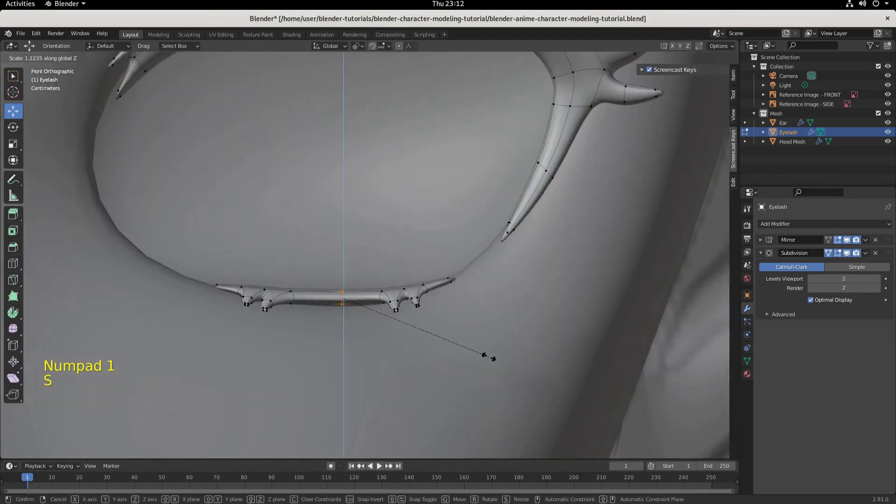
click(490, 359)
middle_drag(480, 356, 325, 348)
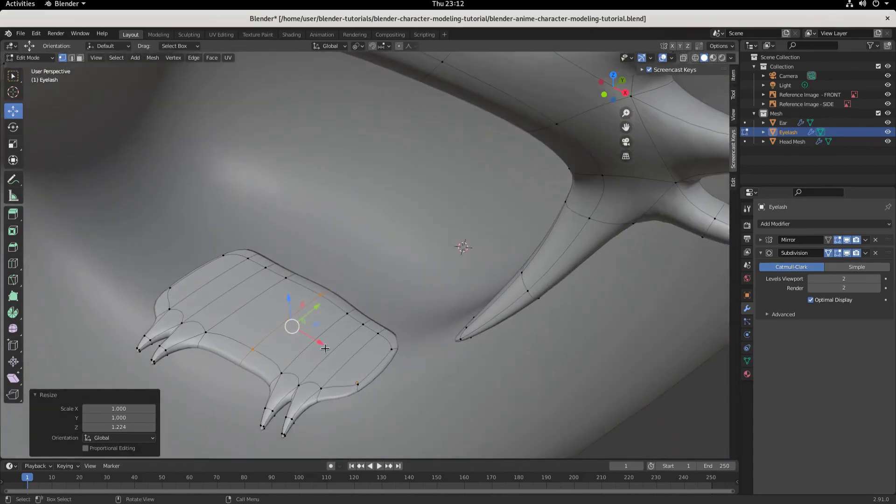
scroll(322, 292, down, 4)
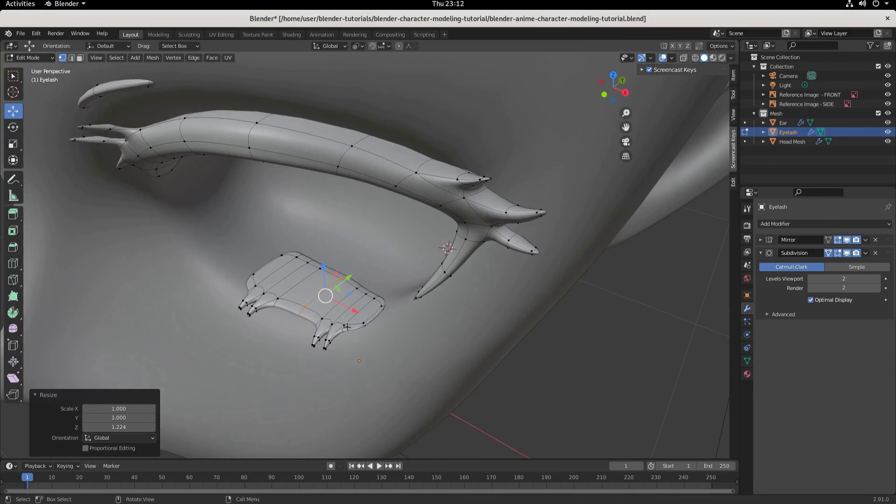
middle_drag(295, 160, 343, 101)
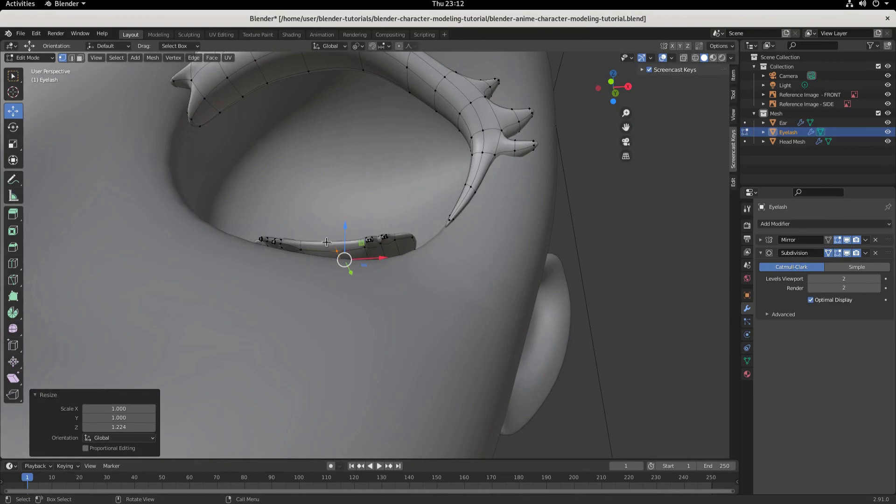
Step: Leave Edit Mode on the Eyelash object, check both lash strips from the front, and save the file
key(Tab)
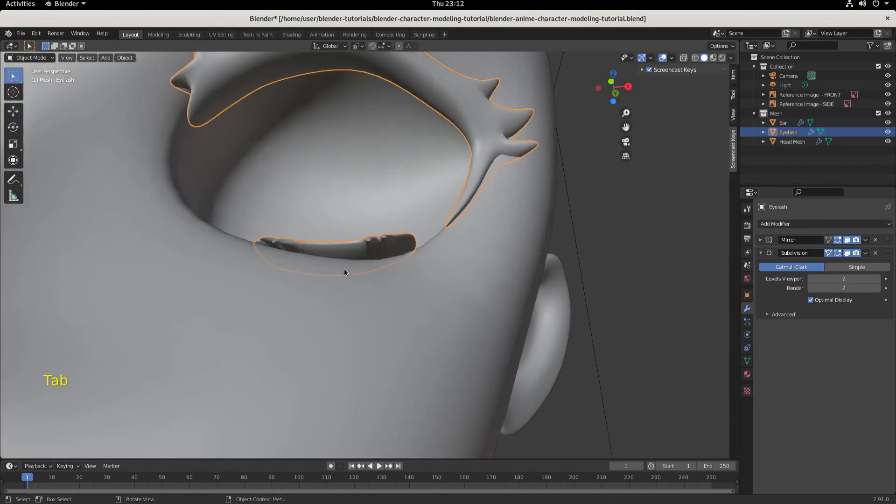
key(KP_1)
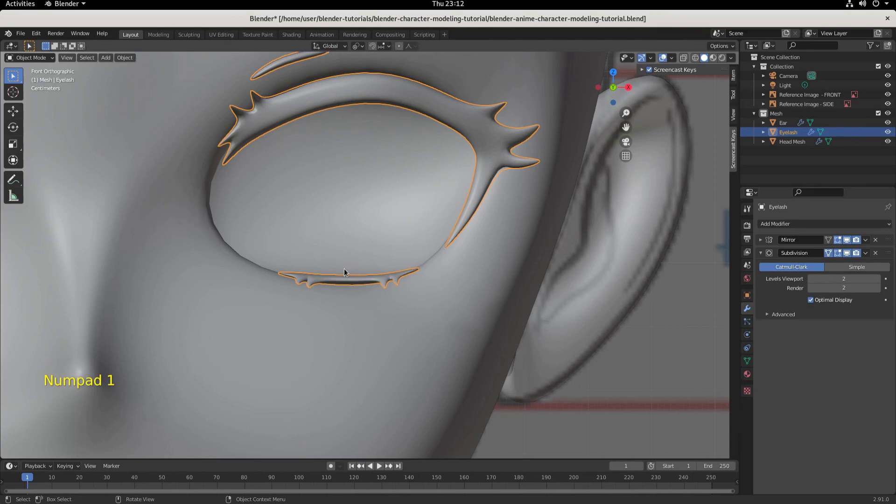
scroll(443, 308, down, 3)
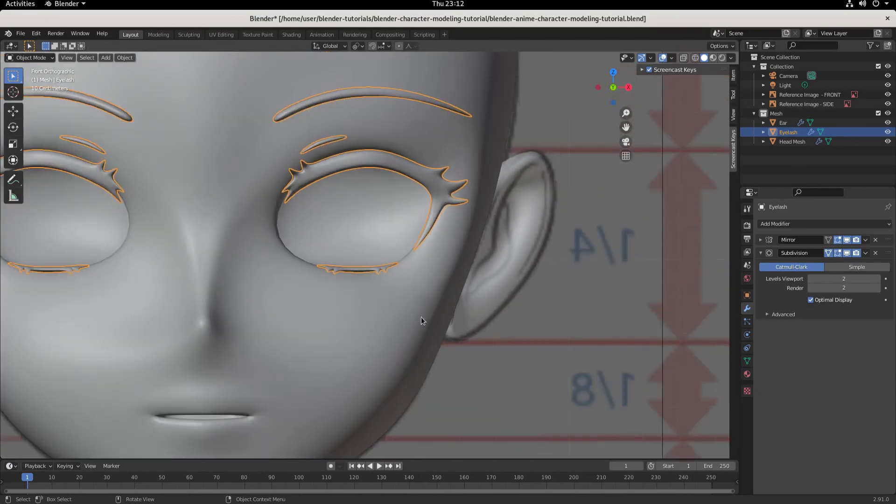
key(ctrl+s)
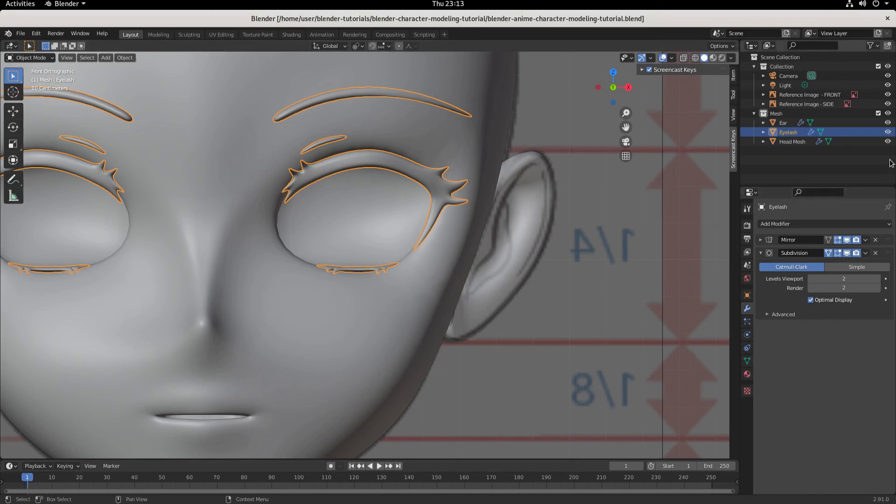
scroll(578, 343, down, 1)
middle_drag(524, 258, 491, 282)
key(KP_1)
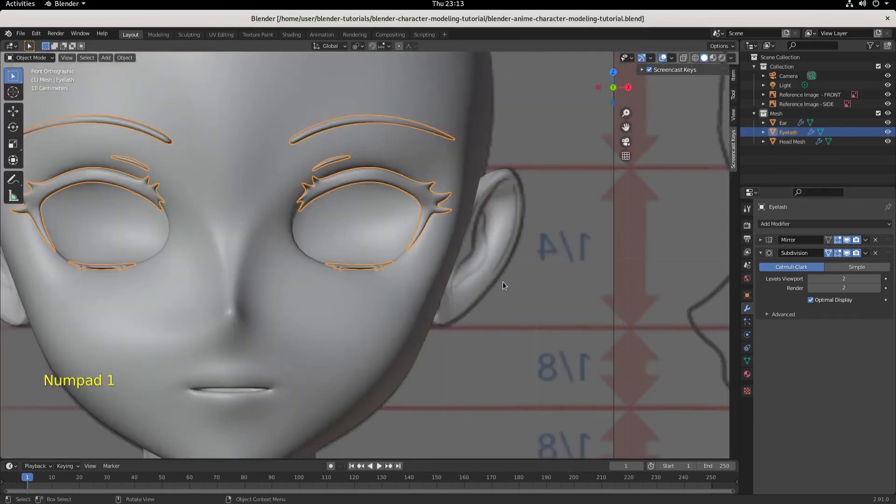
click(695, 58)
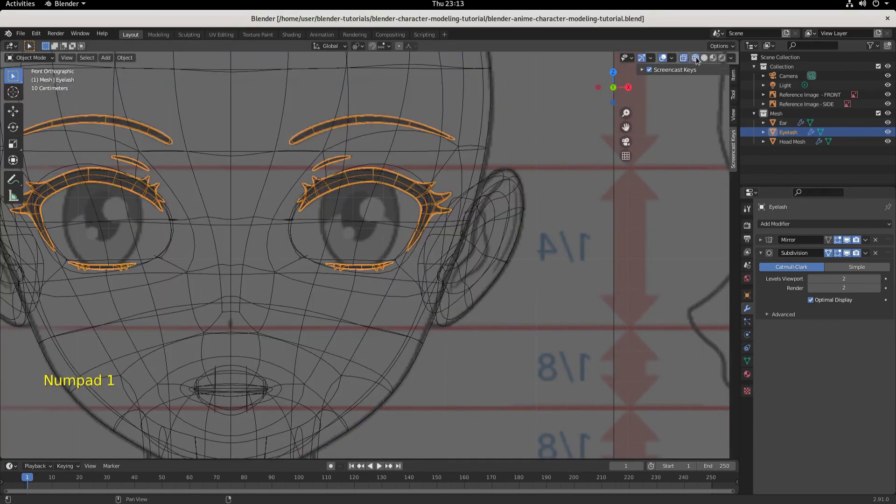
click(705, 58)
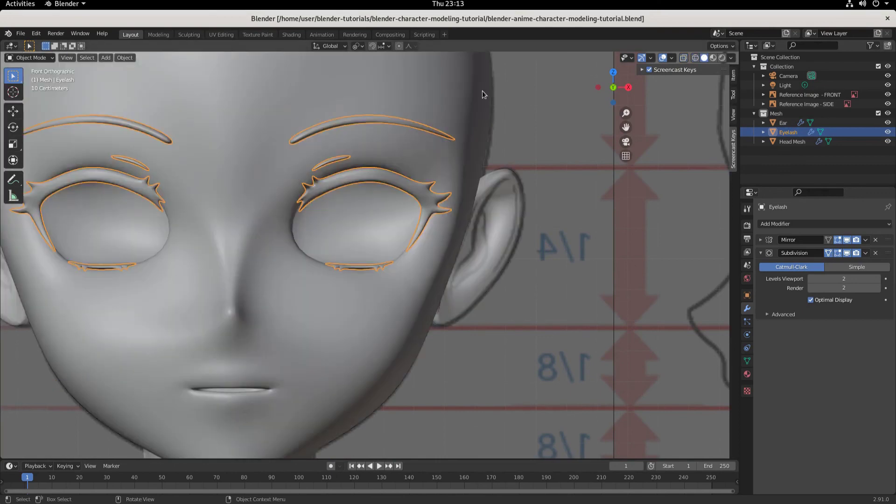